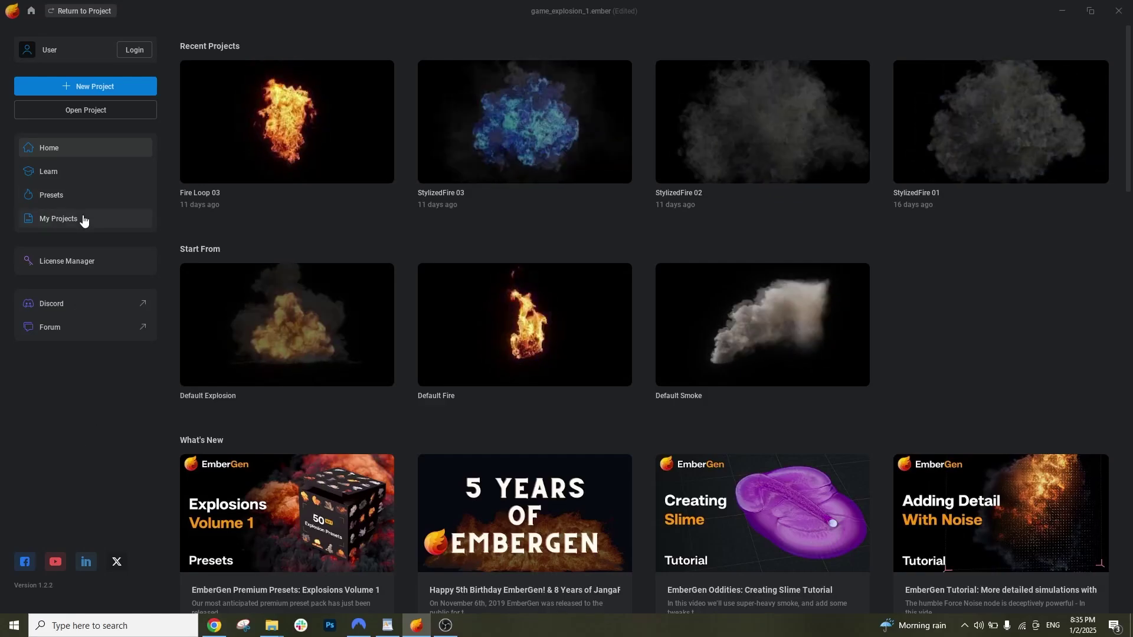
# Load the Game Explosion 1 preset from the Presets gallery, discarding the unsaved project
pyautogui.click(77, 195)
pyautogui.scroll(-3, 867, 345)
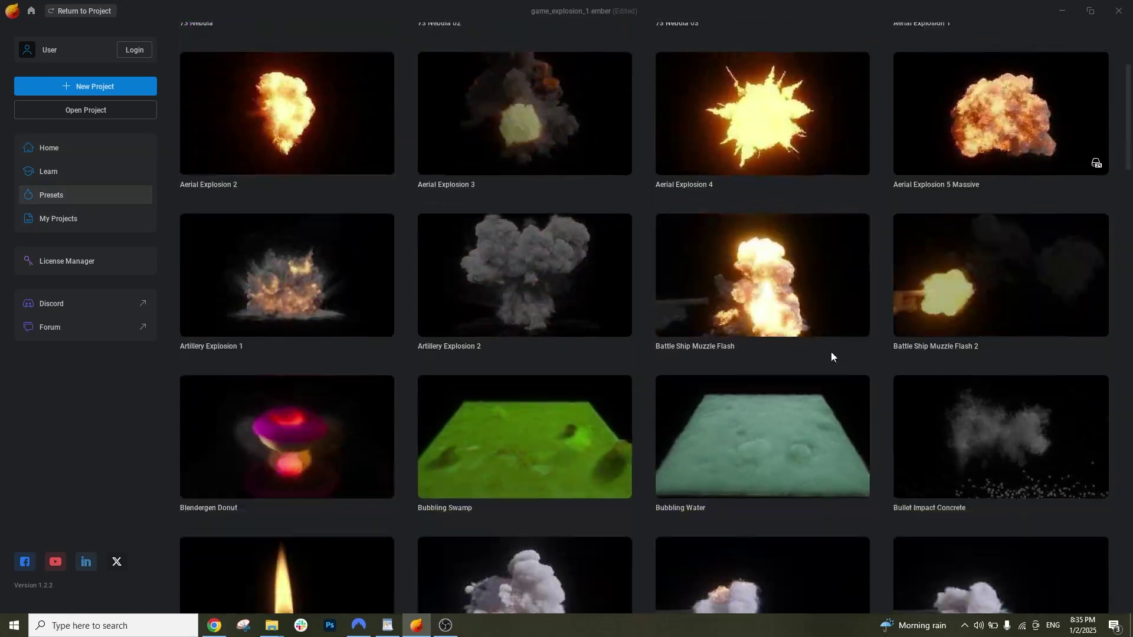
pyautogui.scroll(-7, 835, 343)
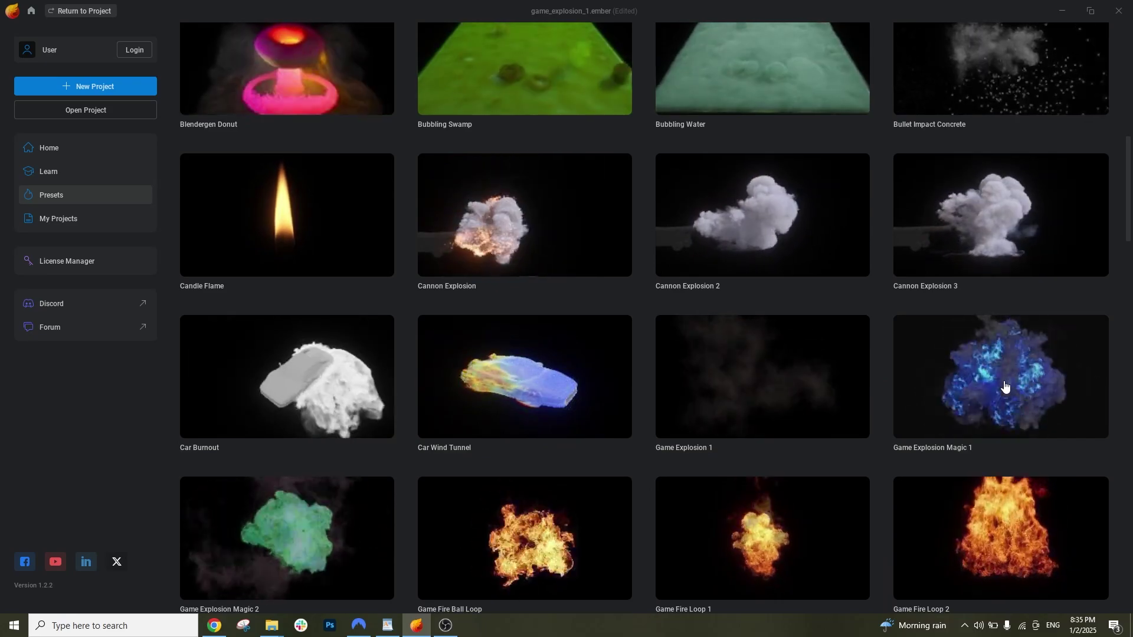
pyautogui.click(743, 384)
pyautogui.click(465, 347)
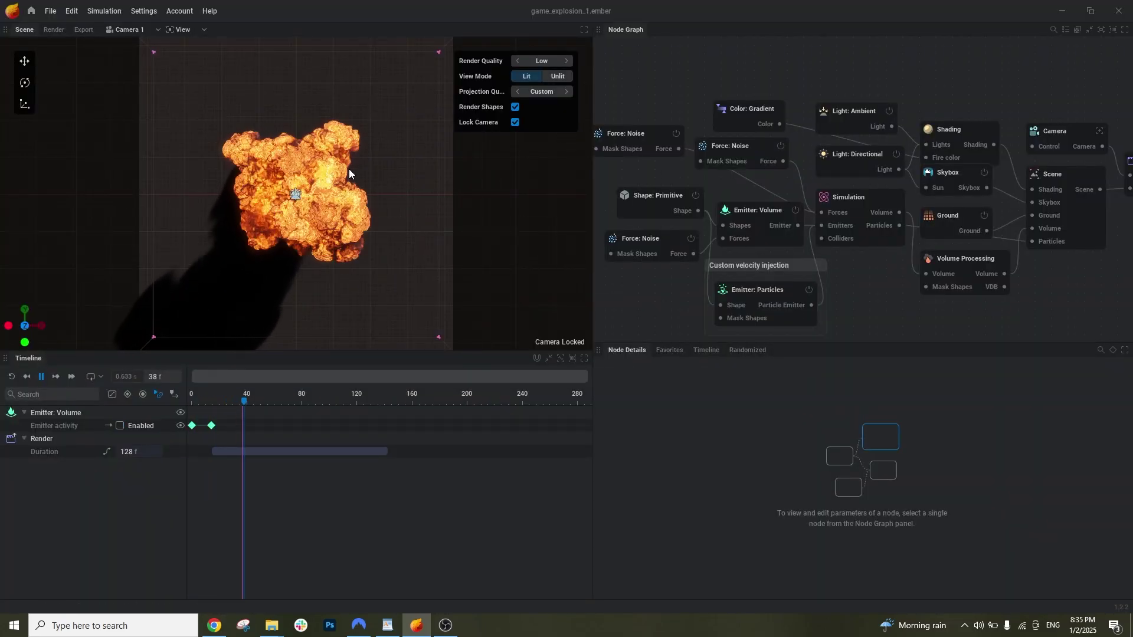
# Pause the growing explosion at frame 50 and zoom the Node Graph
pyautogui.press('space')
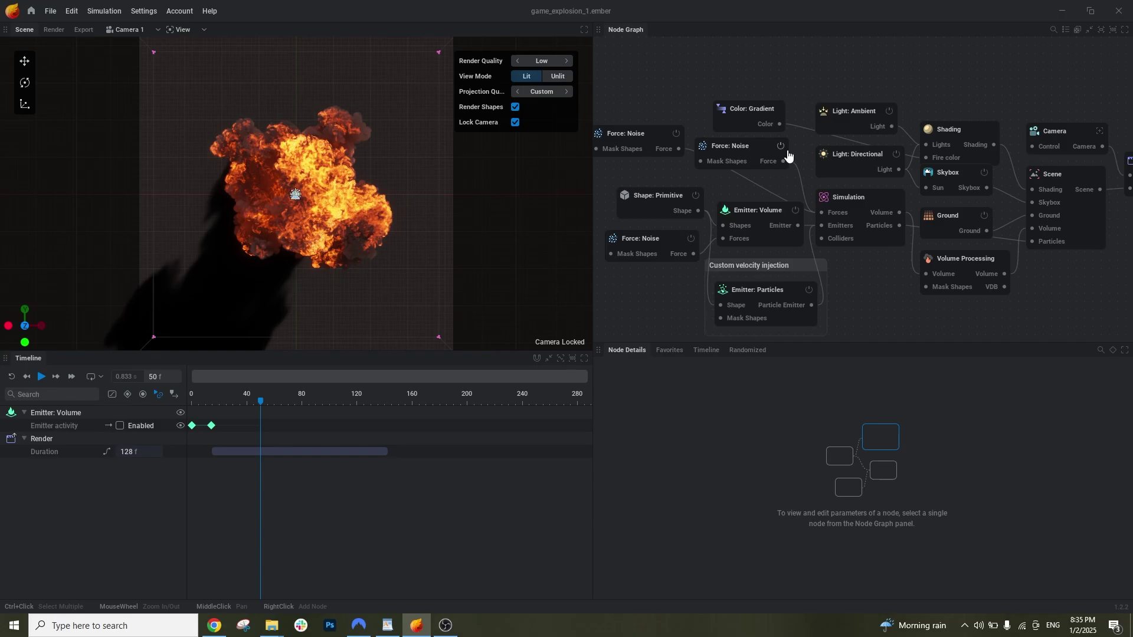
pyautogui.scroll(-4, 788, 155)
pyautogui.scroll(8, 926, 172)
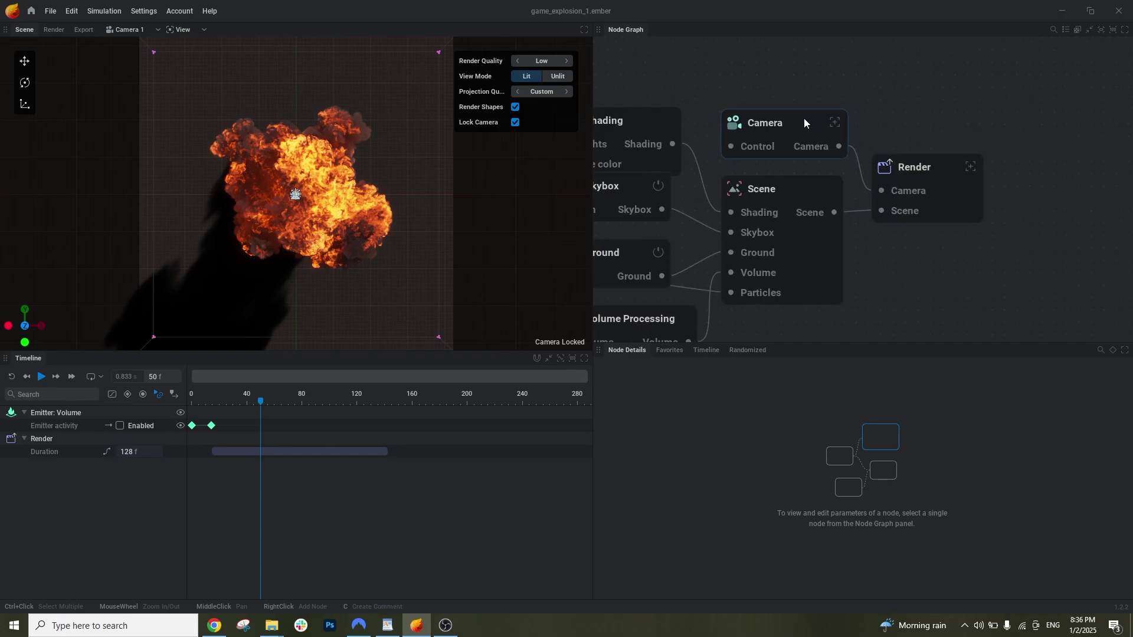
pyautogui.scroll(-3, 705, 79)
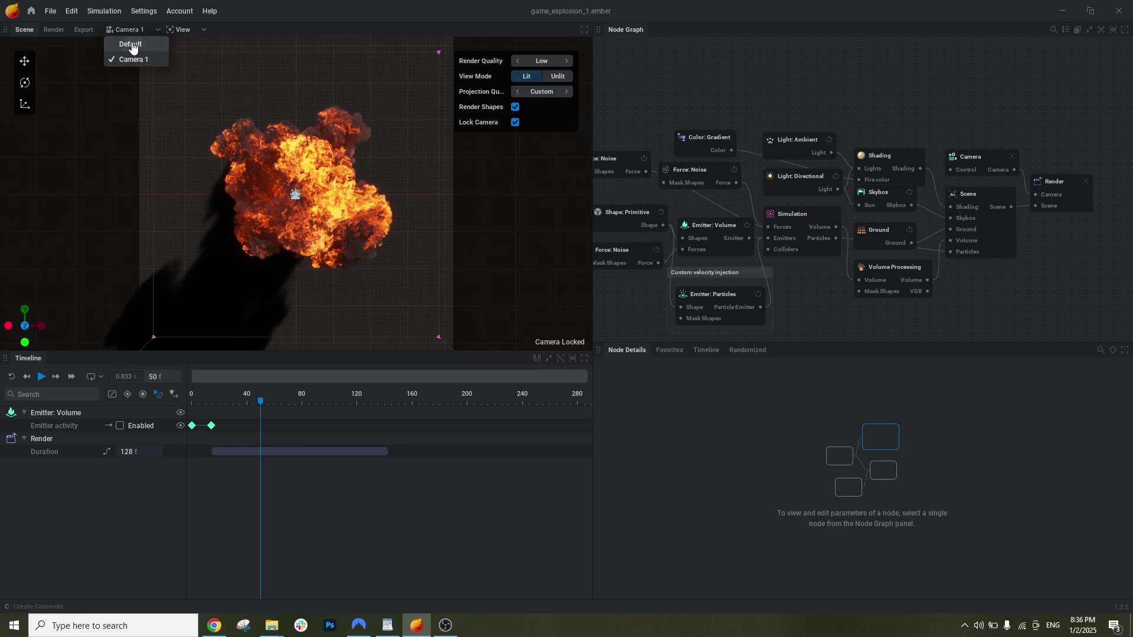
# Switch the viewport to the Default camera and orbit, pan and zoom around the fireball
pyautogui.click(132, 45)
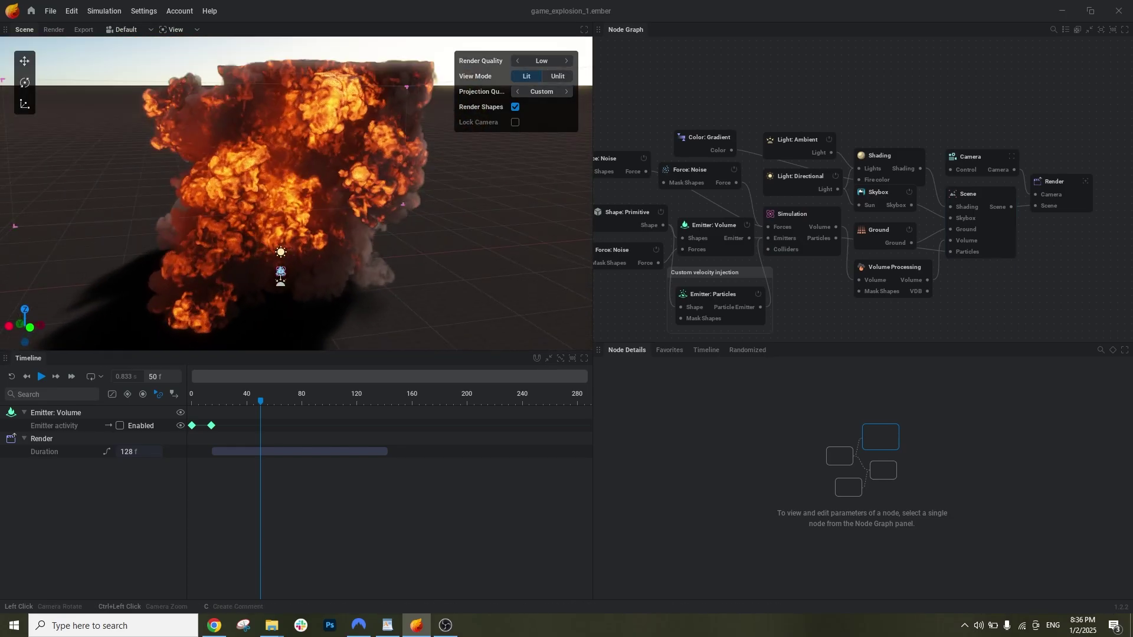
pyautogui.moveTo(319, 200); pyautogui.dragTo(426, 197)
pyautogui.scroll(-6, 378, 186)
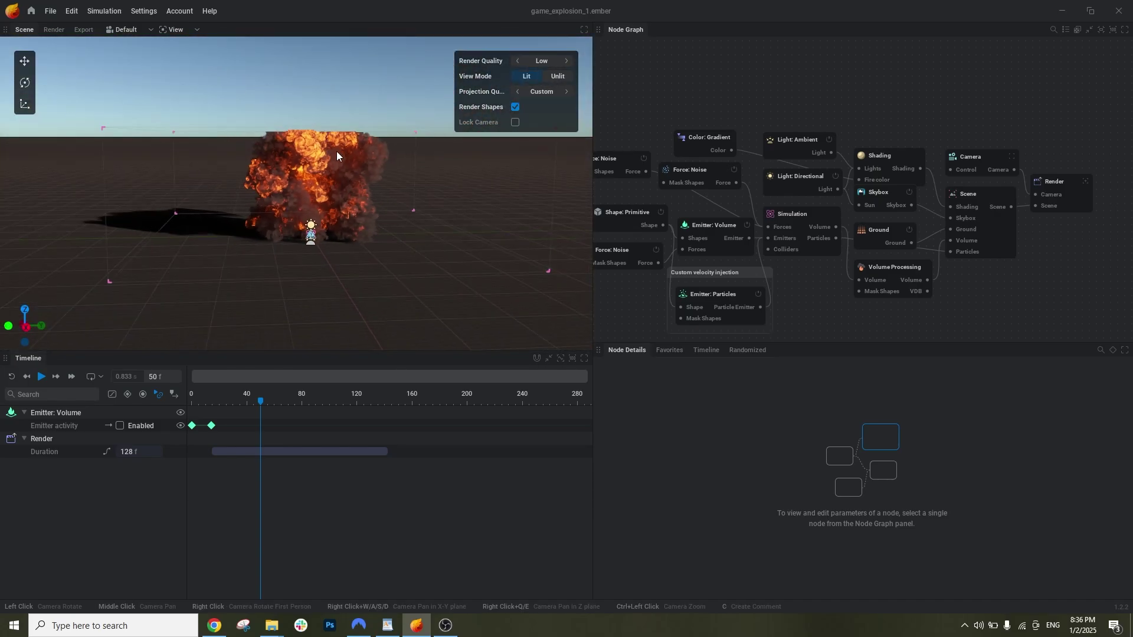
pyautogui.scroll(5, 342, 172)
pyautogui.scroll(-5, 350, 172)
pyautogui.moveTo(348, 158); pyautogui.dragTo(440, 133, button='right')
pyautogui.moveTo(439, 133); pyautogui.dragTo(366, 225)
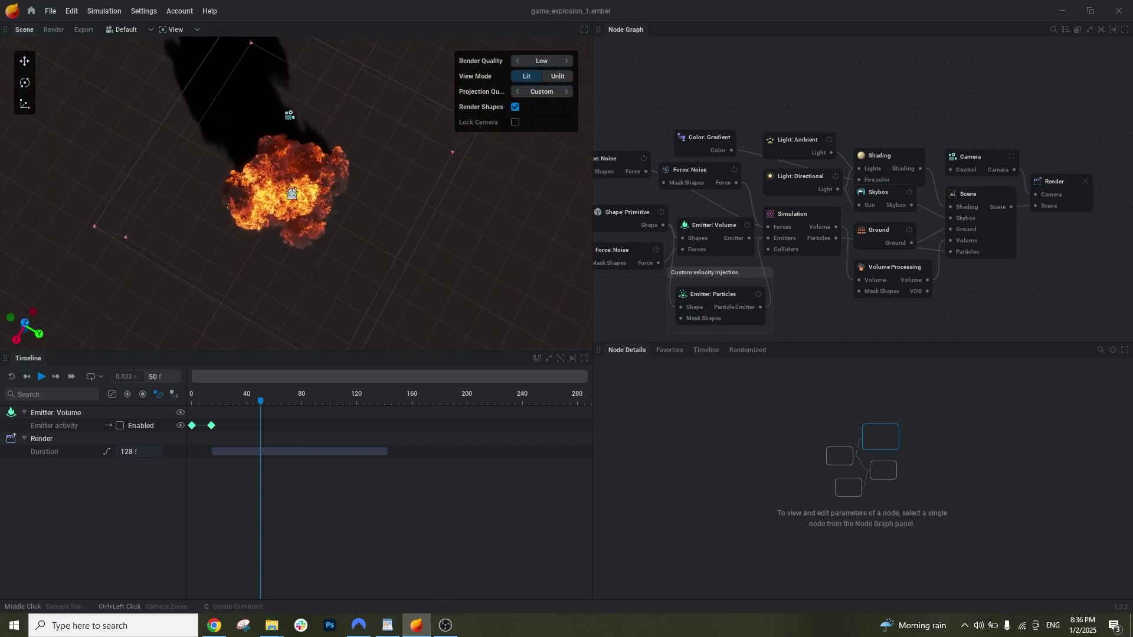
pyautogui.moveTo(319, 188); pyautogui.dragTo(162, 139, button='middle')
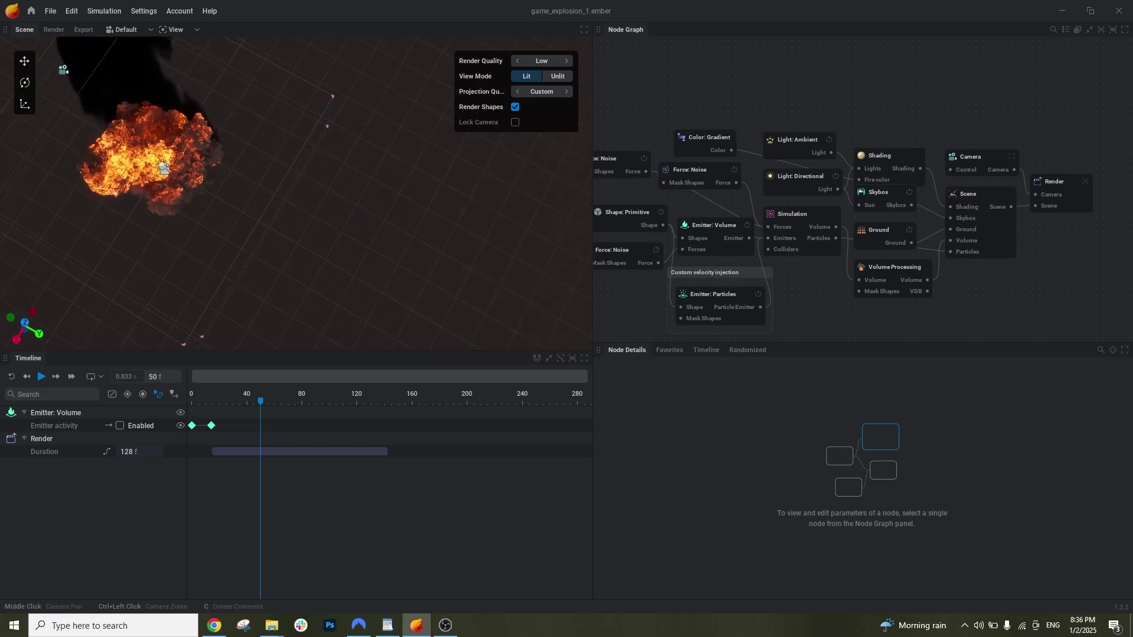
pyautogui.moveTo(354, 155); pyautogui.dragTo(285, 210, button='right')
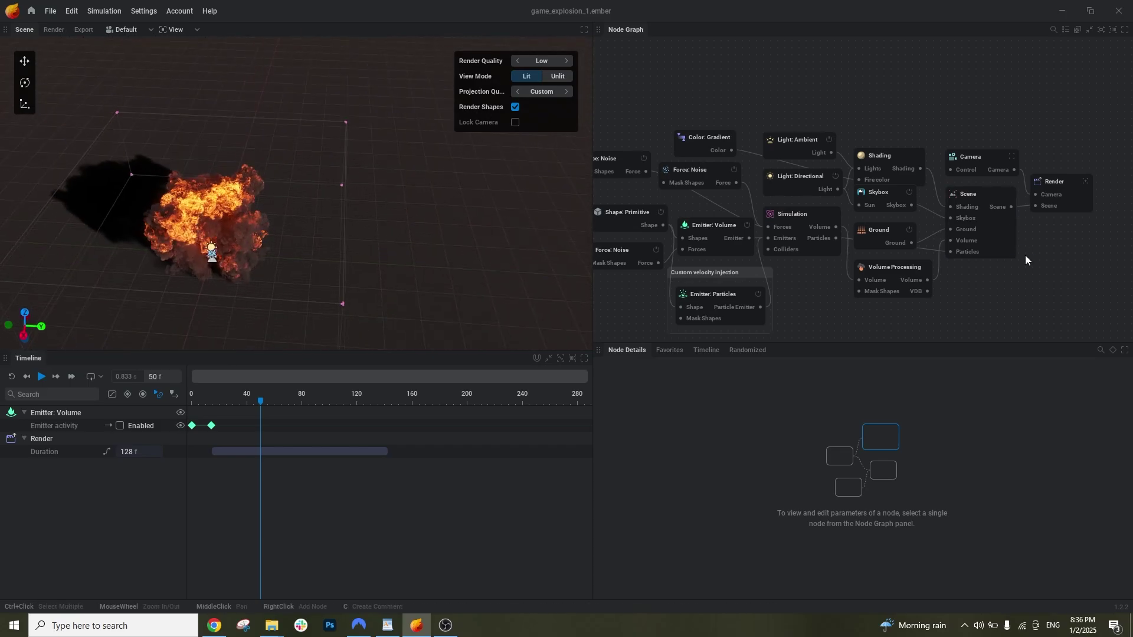
# Review the Render node's export settings in the Node Graph
pyautogui.moveTo(1058, 251); pyautogui.dragTo(1008, 246, button='middle')
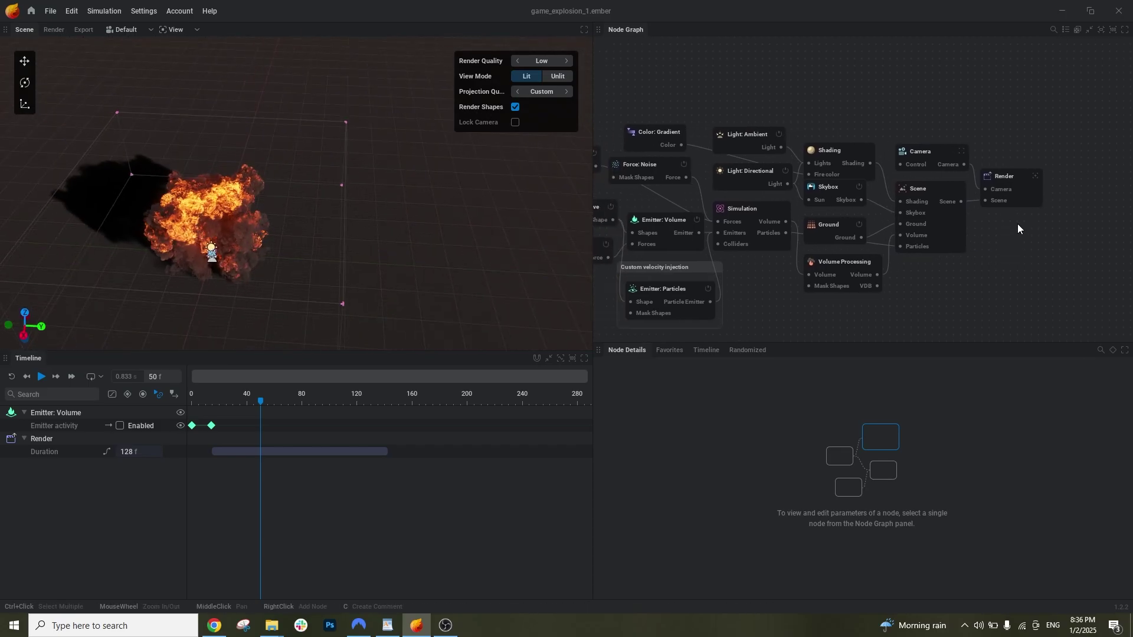
pyautogui.scroll(4, 922, 135)
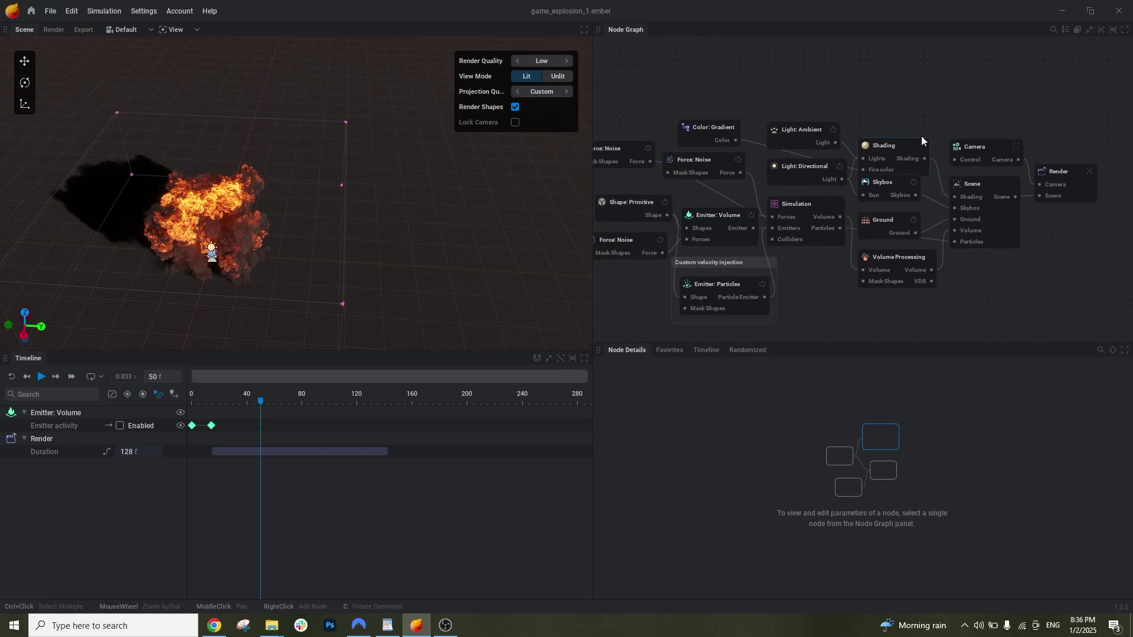
pyautogui.click(929, 138)
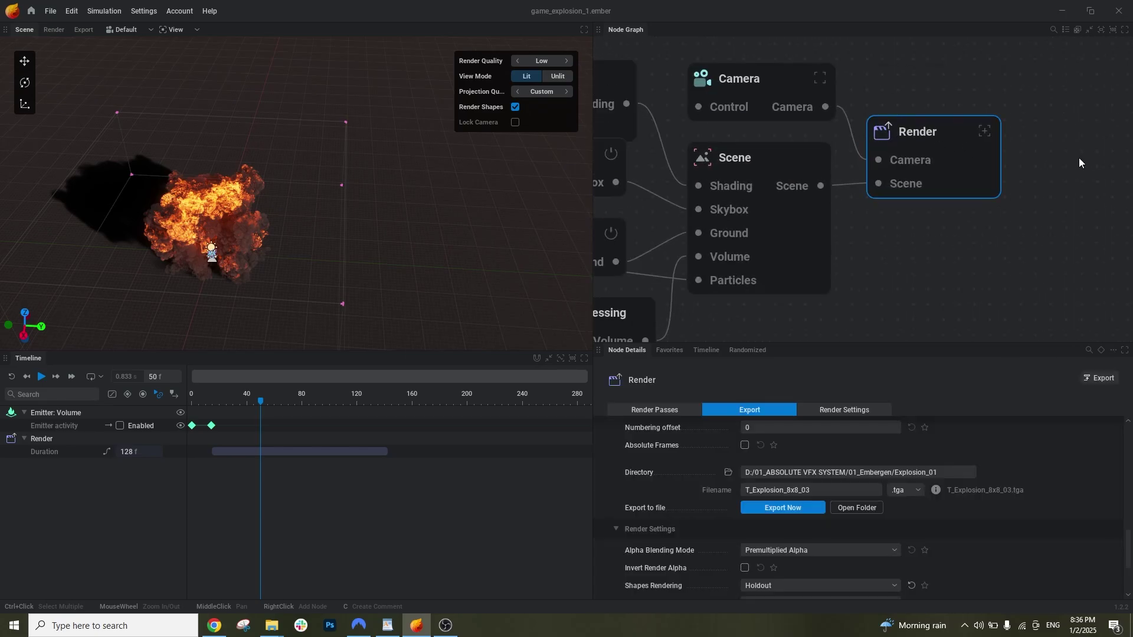
pyautogui.scroll(6, 1036, 511)
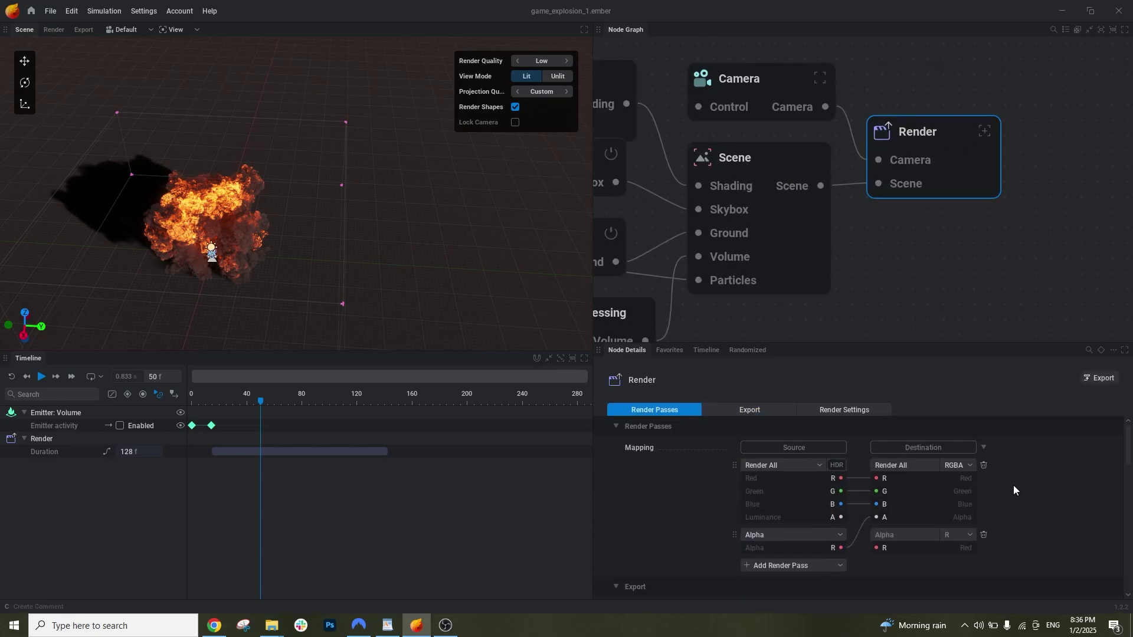
pyautogui.scroll(-10, 731, 466)
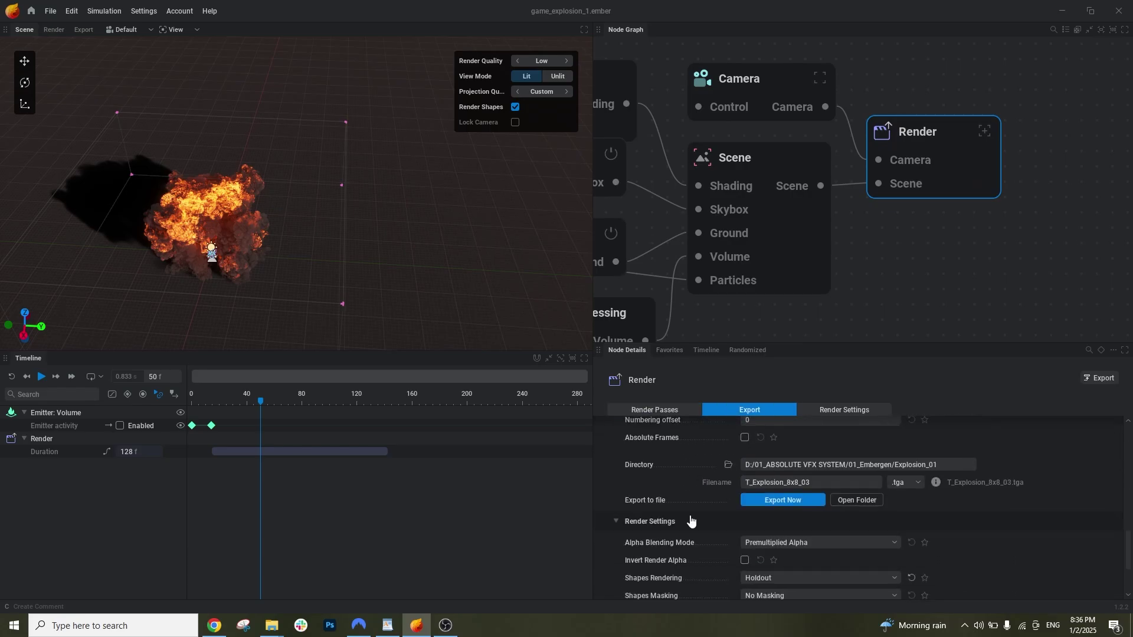
pyautogui.scroll(5, 710, 543)
pyautogui.scroll(-2, 742, 455)
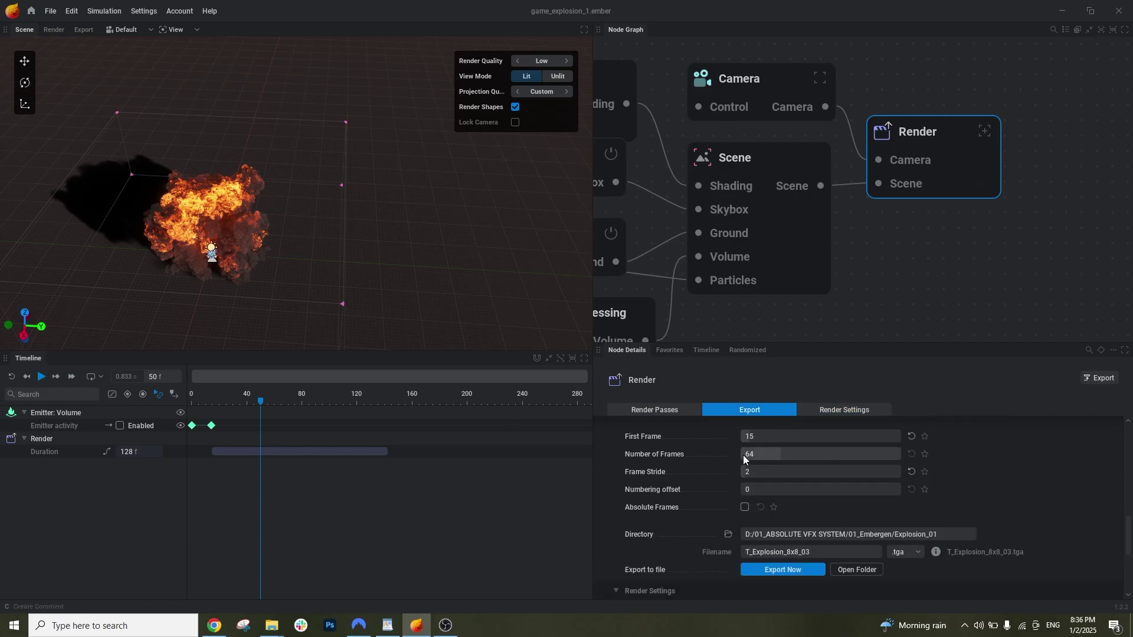
# Select the Camera node and set the viewport back to locked Camera 1
pyautogui.moveTo(882, 226); pyautogui.dragTo(976, 270, button='middle')
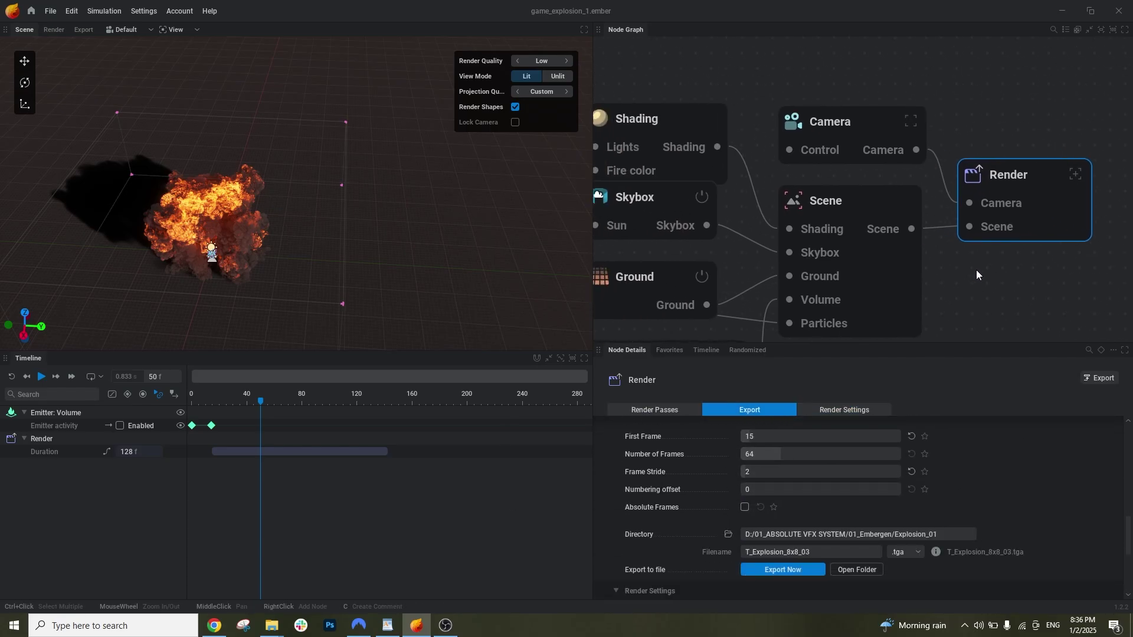
pyautogui.click(866, 133)
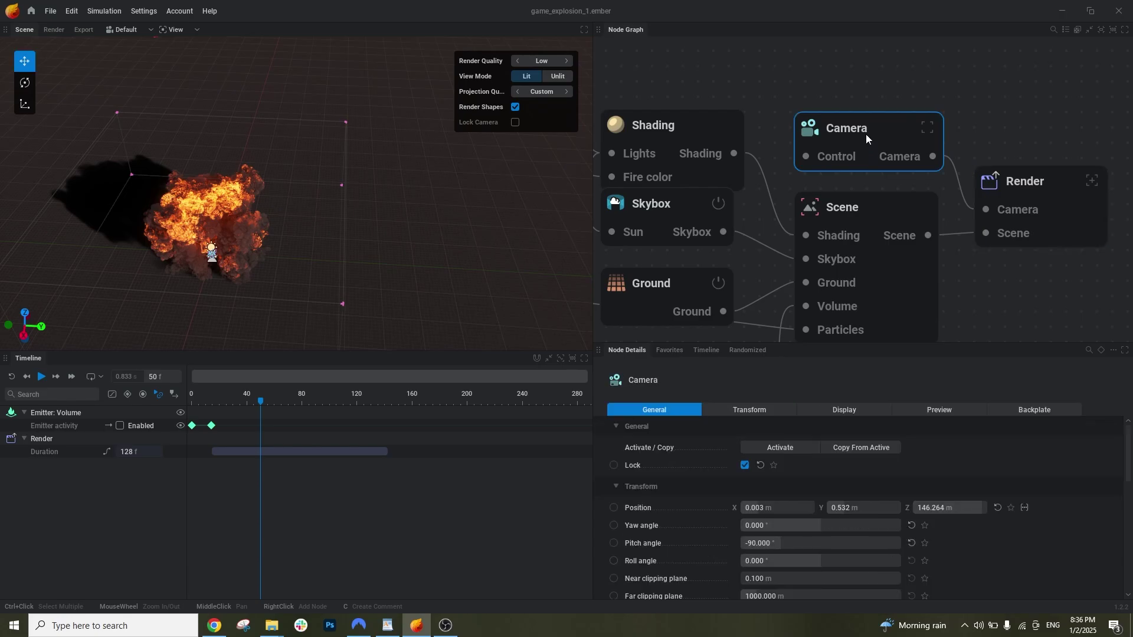
pyautogui.click(125, 30)
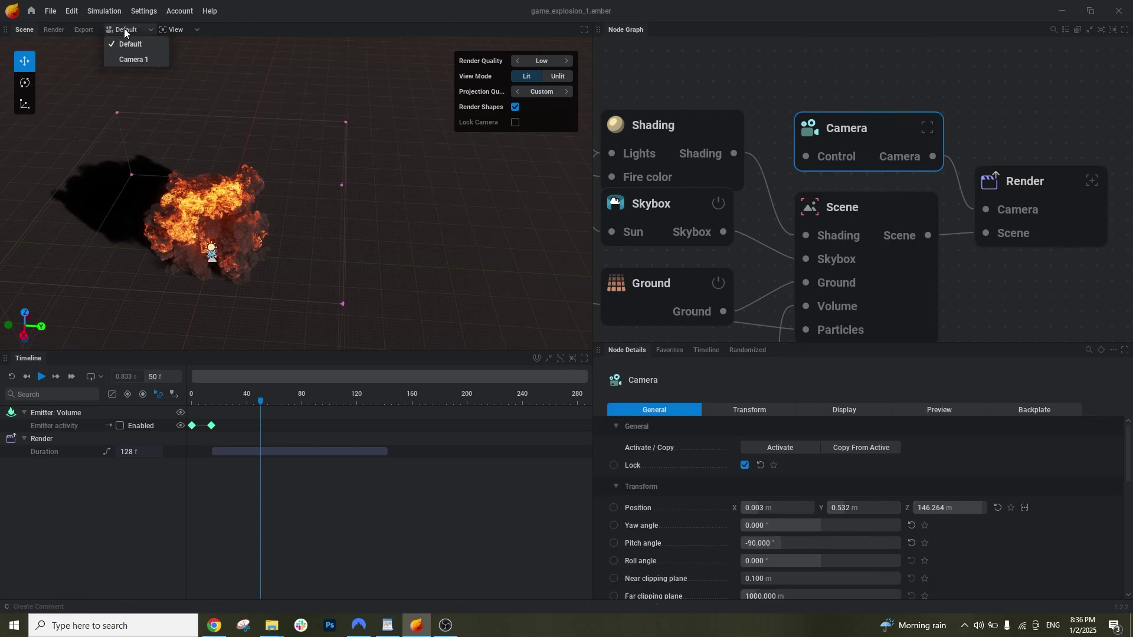
pyautogui.click(133, 60)
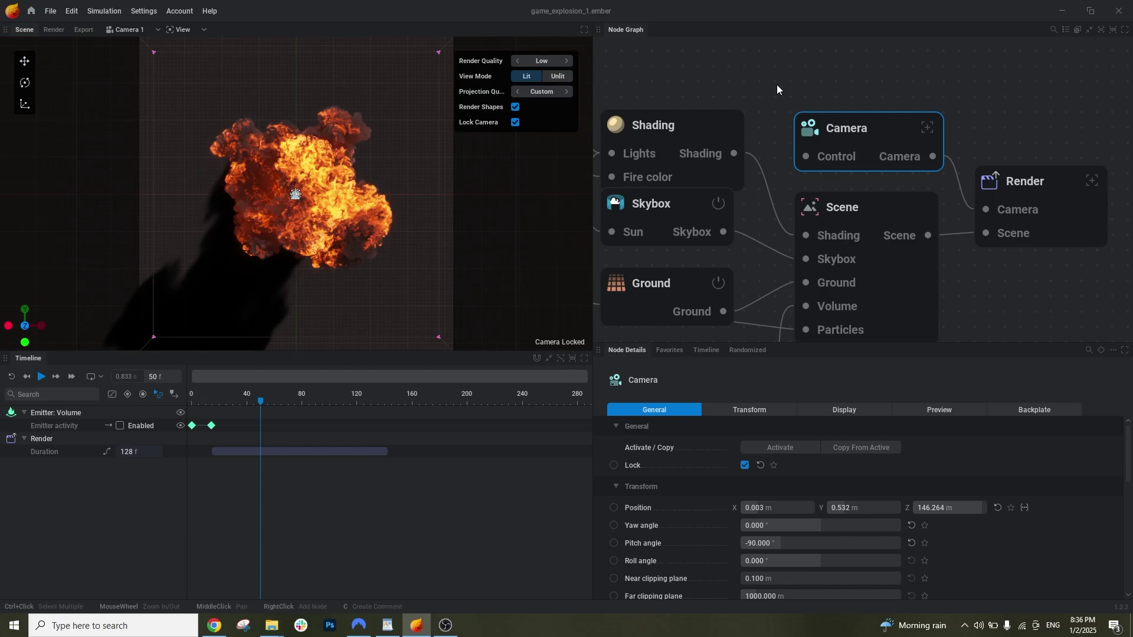
# In the Scene node's Tonemapping settings, test Gamma at 2.060 and reset Exposure to 1.000
pyautogui.scroll(-2, 742, 124)
pyautogui.click(904, 167)
pyautogui.click(904, 414)
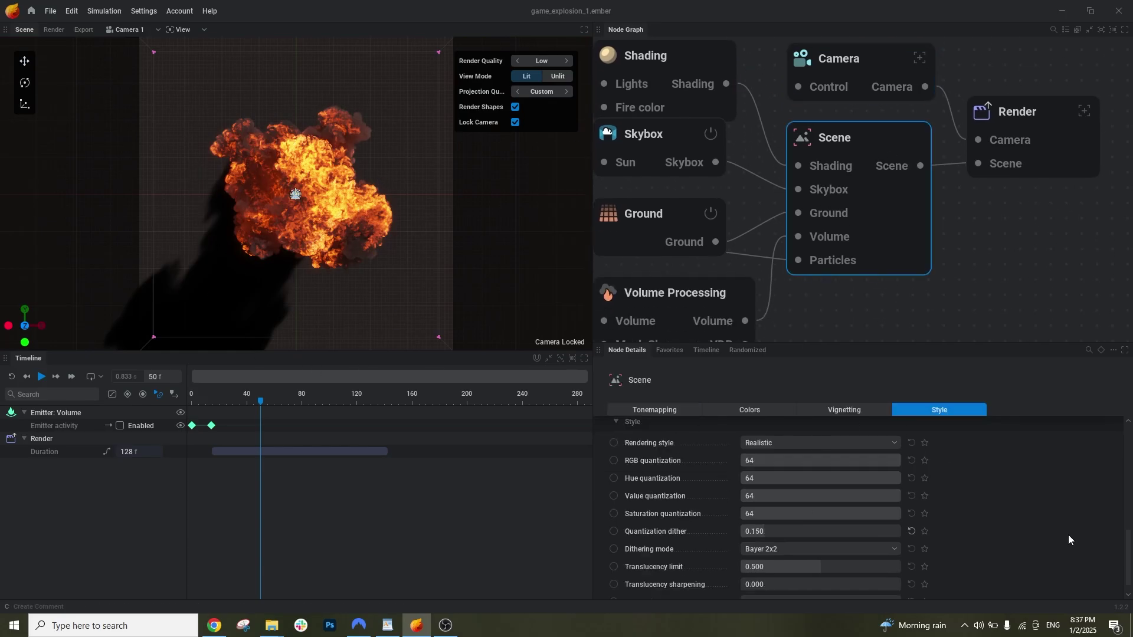
pyautogui.moveTo(770, 113); pyautogui.dragTo(845, 188, button='middle')
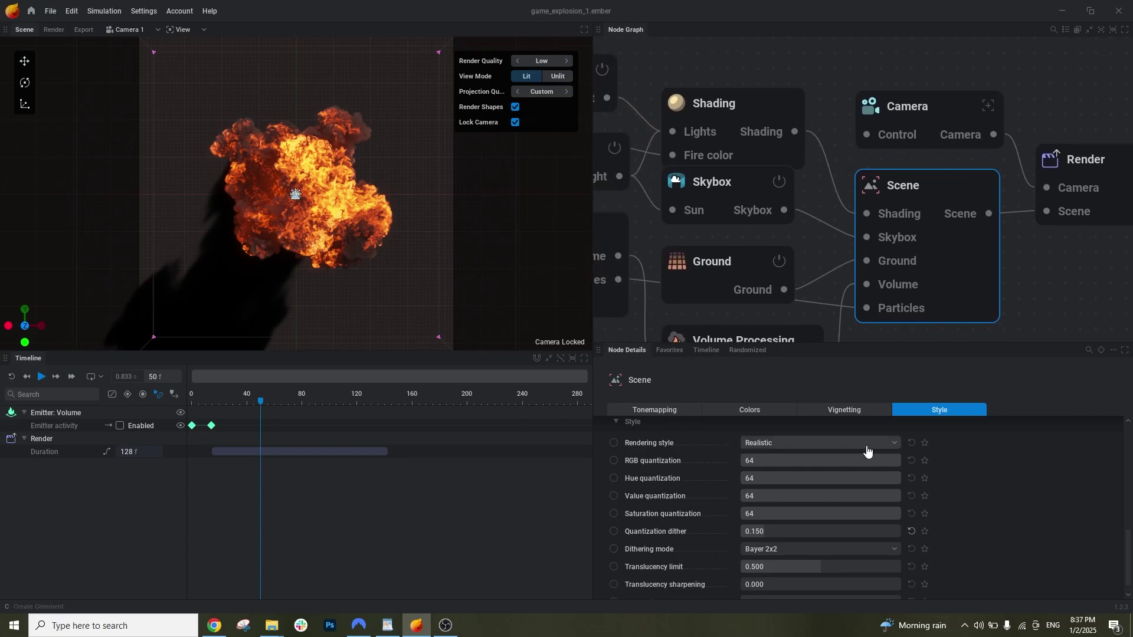
pyautogui.click(610, 409)
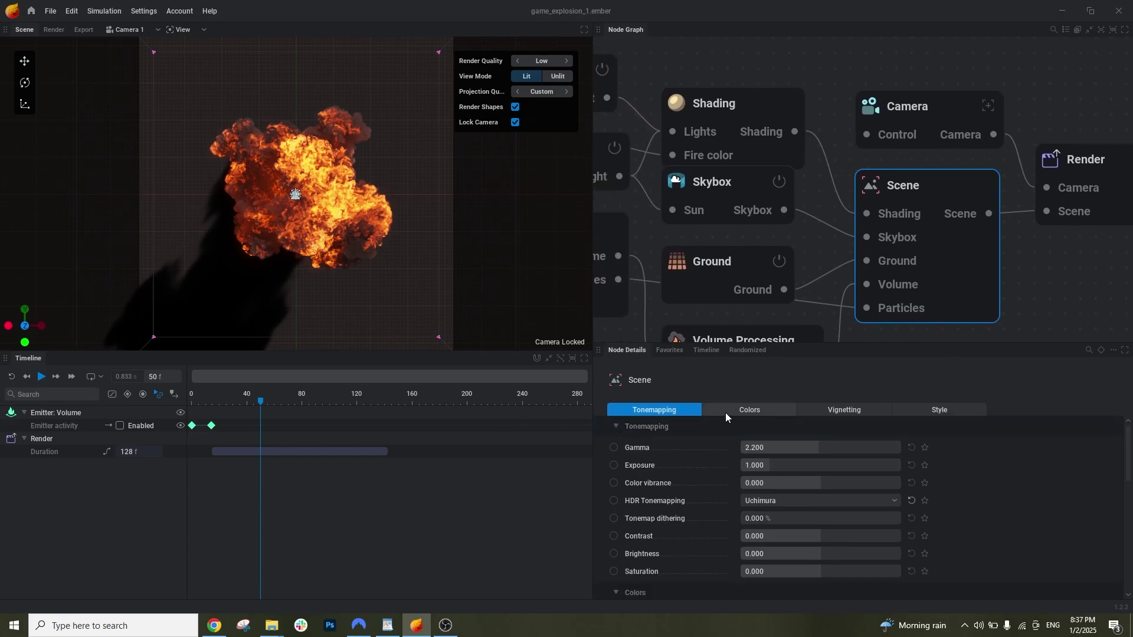
pyautogui.moveTo(822, 449)
pyautogui.mouseDown()
pyautogui.moveTo(796, 450)
pyautogui.moveTo(827, 466)
pyautogui.mouseUp()
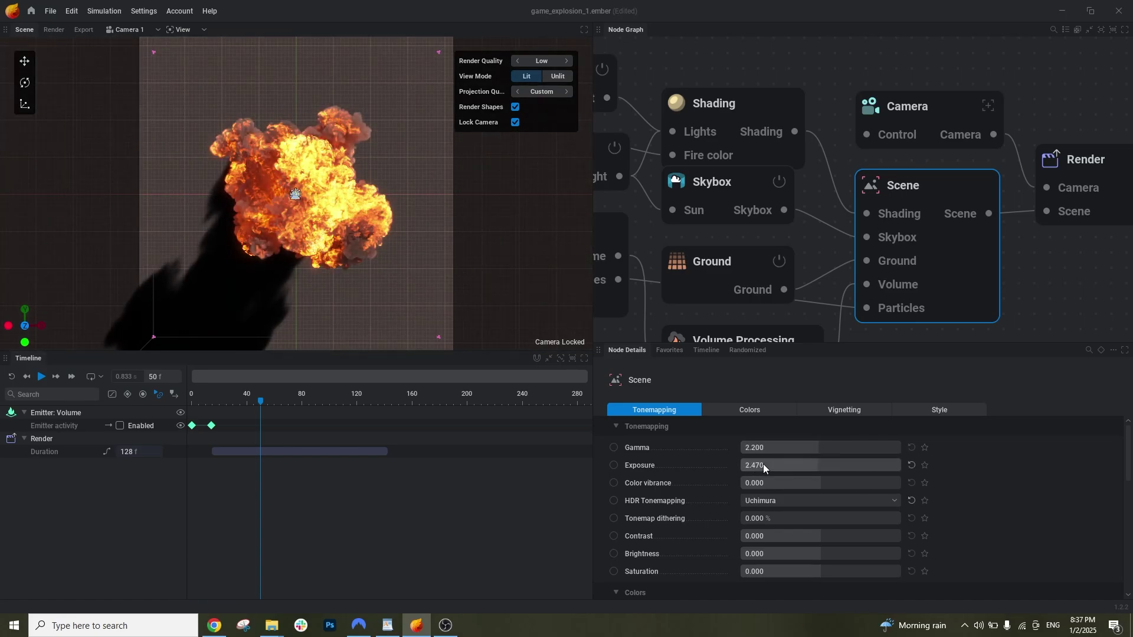
pyautogui.click(912, 467)
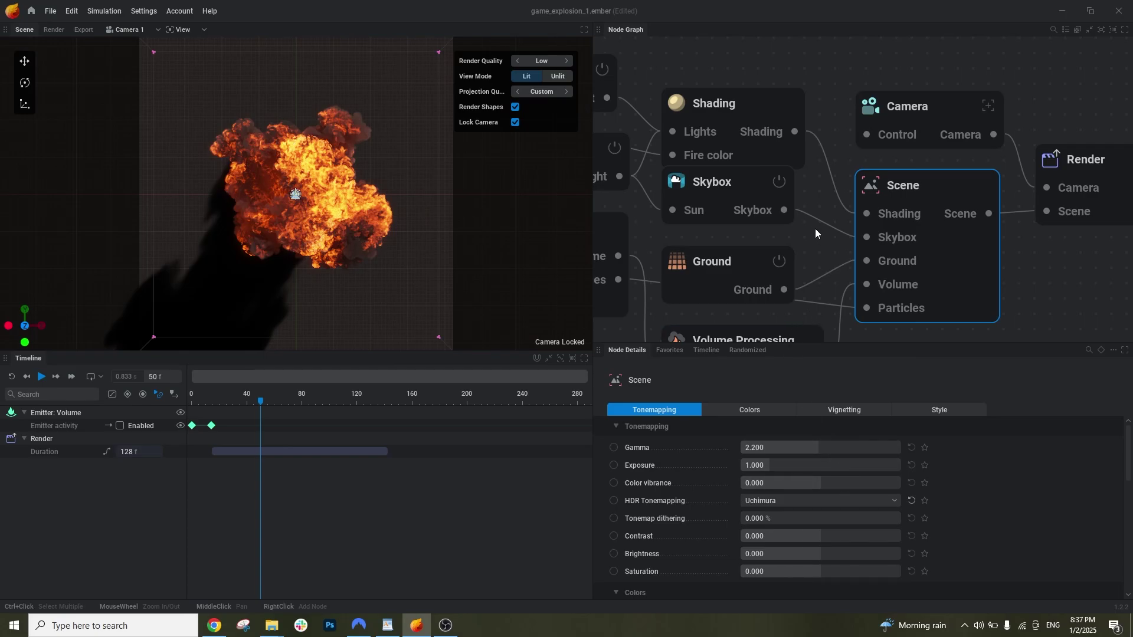
# View the Shading node, then toggle the Skybox node off and back on
pyautogui.moveTo(815, 230); pyautogui.dragTo(903, 219, button='middle')
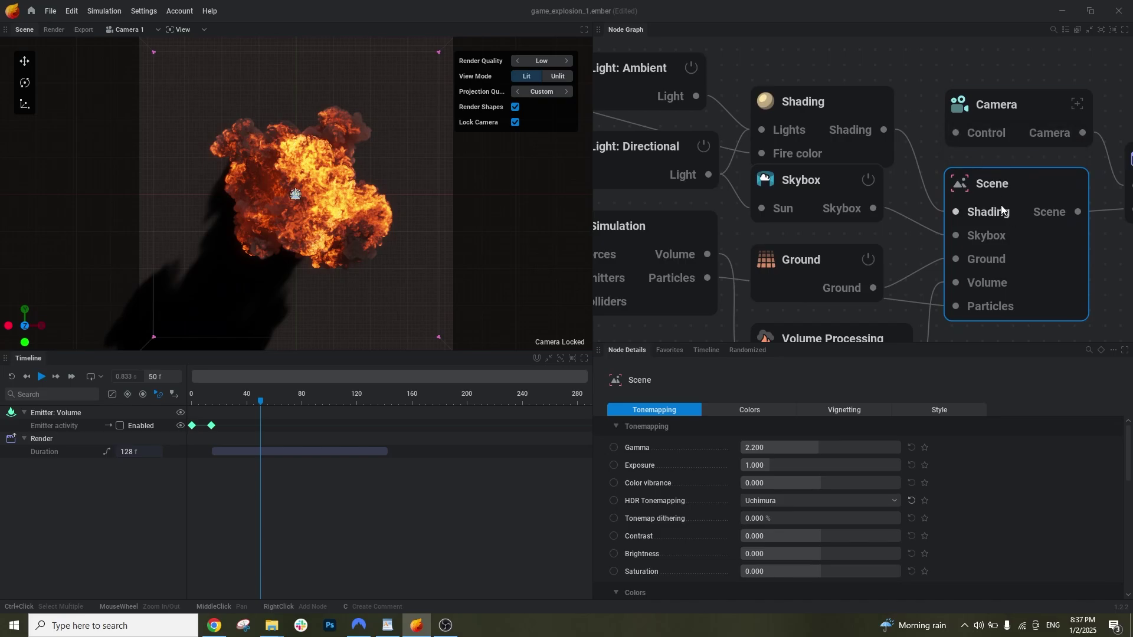
pyautogui.moveTo(851, 69); pyautogui.dragTo(905, 102, button='middle')
pyautogui.click(872, 136)
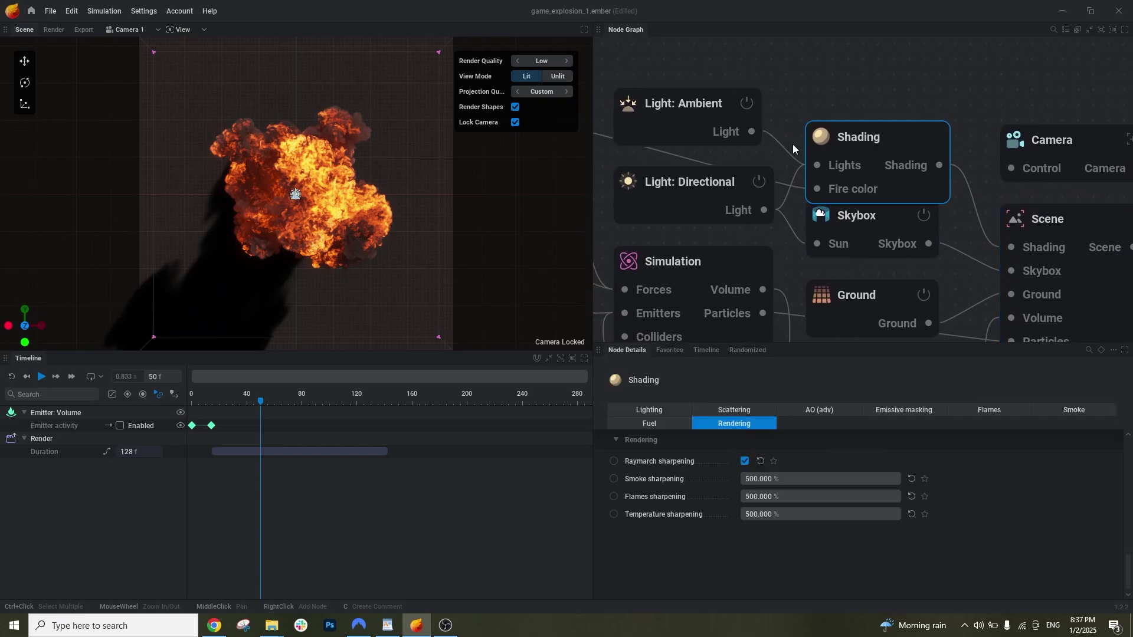
pyautogui.moveTo(792, 144); pyautogui.dragTo(826, 122, button='middle')
pyautogui.click(924, 200)
pyautogui.click(954, 196)
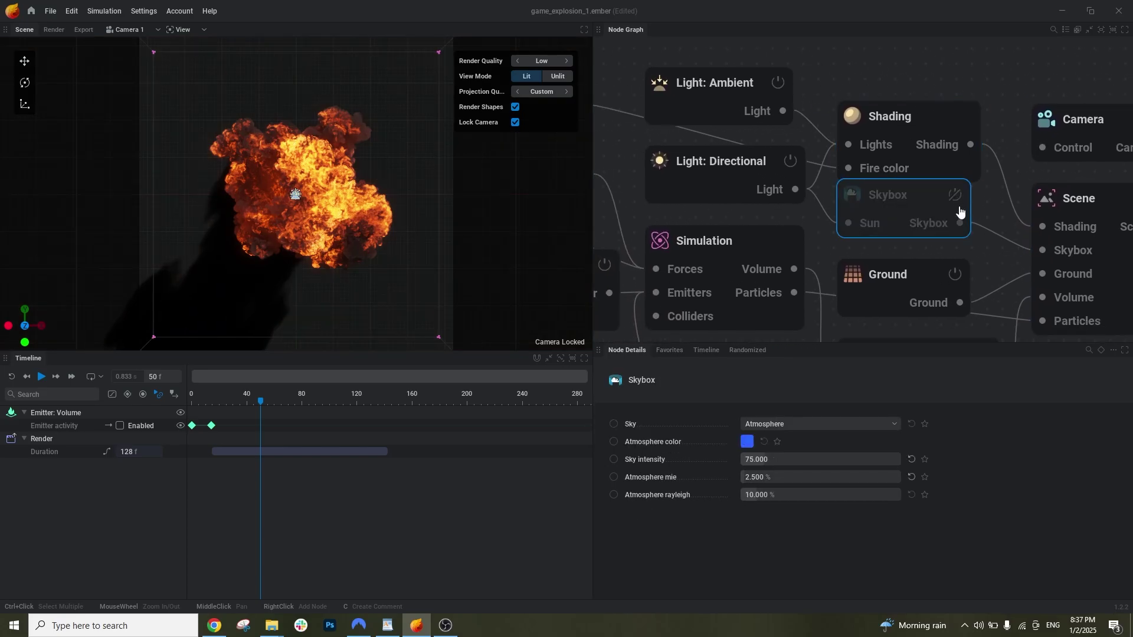
pyautogui.click(956, 197)
pyautogui.click(956, 196)
pyautogui.click(956, 196)
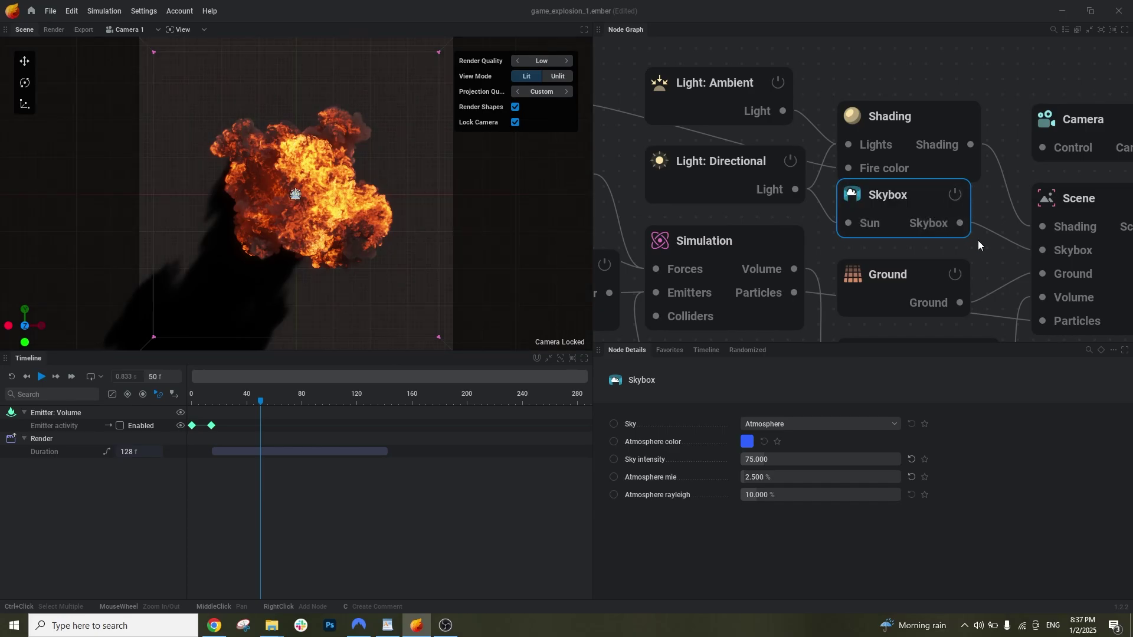
pyautogui.moveTo(978, 239); pyautogui.dragTo(940, 235, button='middle')
# Toggle the ambient and directional lights off and back on
pyautogui.moveTo(965, 172); pyautogui.dragTo(995, 208, button='middle')
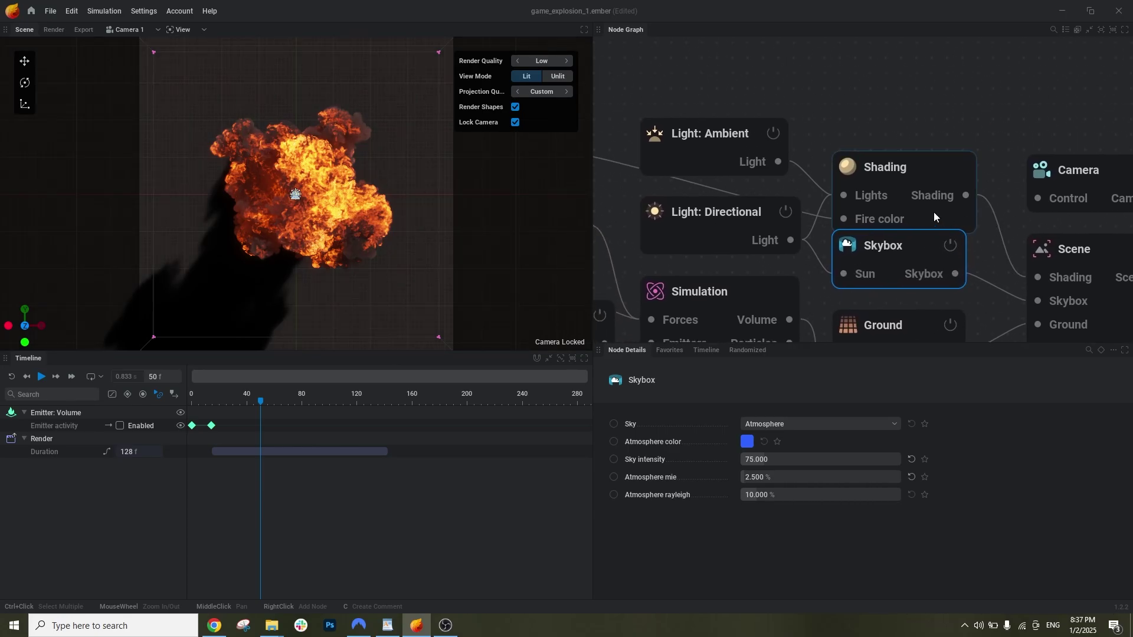
pyautogui.moveTo(877, 165)
pyautogui.mouseDown(button='middle')
pyautogui.moveTo(901, 143)
pyautogui.moveTo(916, 157)
pyautogui.mouseUp(button='middle')
pyautogui.moveTo(907, 156); pyautogui.dragTo(921, 149)
pyautogui.moveTo(831, 86); pyautogui.dragTo(880, 94, button='middle')
pyautogui.click(870, 135)
pyautogui.click(871, 135)
pyautogui.click(877, 210)
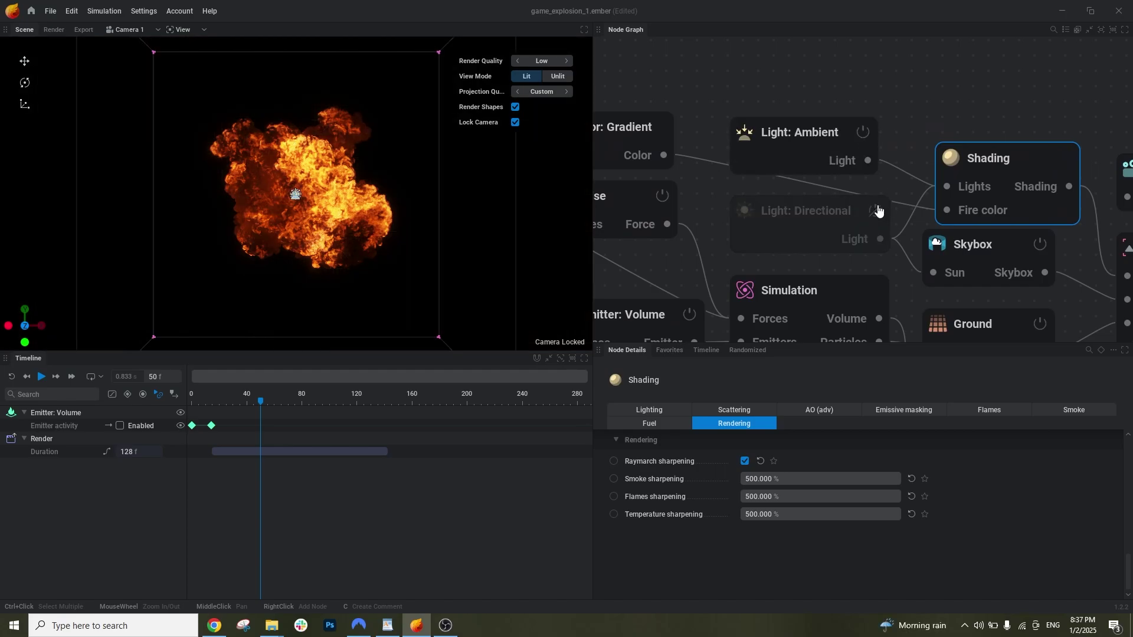
pyautogui.click(876, 209)
pyautogui.moveTo(750, 62); pyautogui.dragTo(840, 60, button='middle')
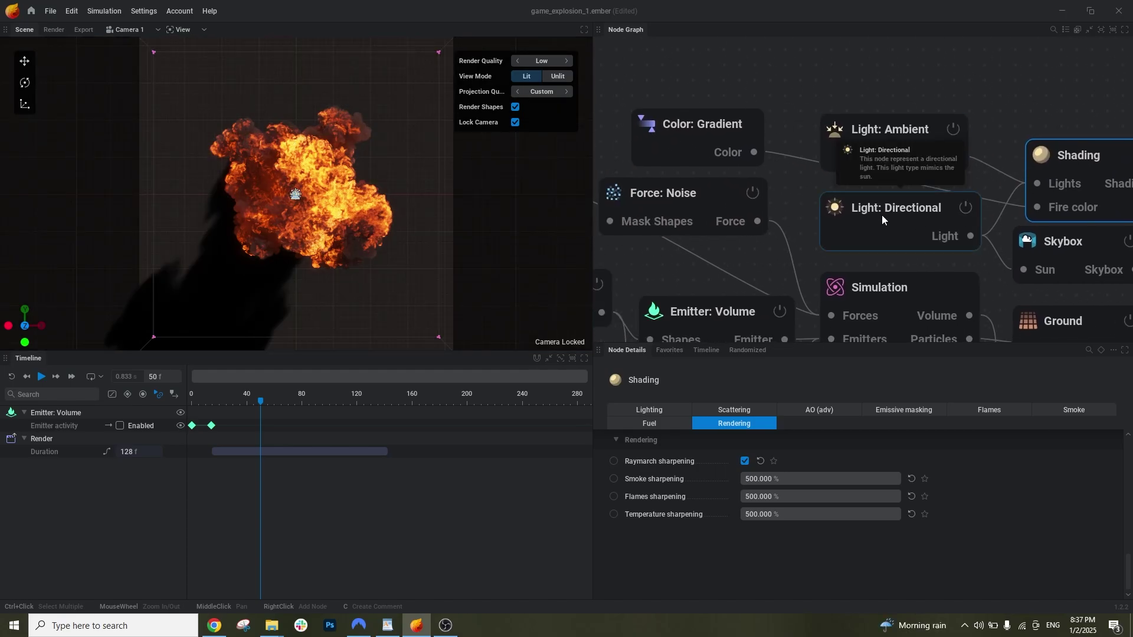
# Try a dark blue colour on a Color: Gradient fire stop, then undo it
pyautogui.moveTo(734, 187); pyautogui.dragTo(657, 211)
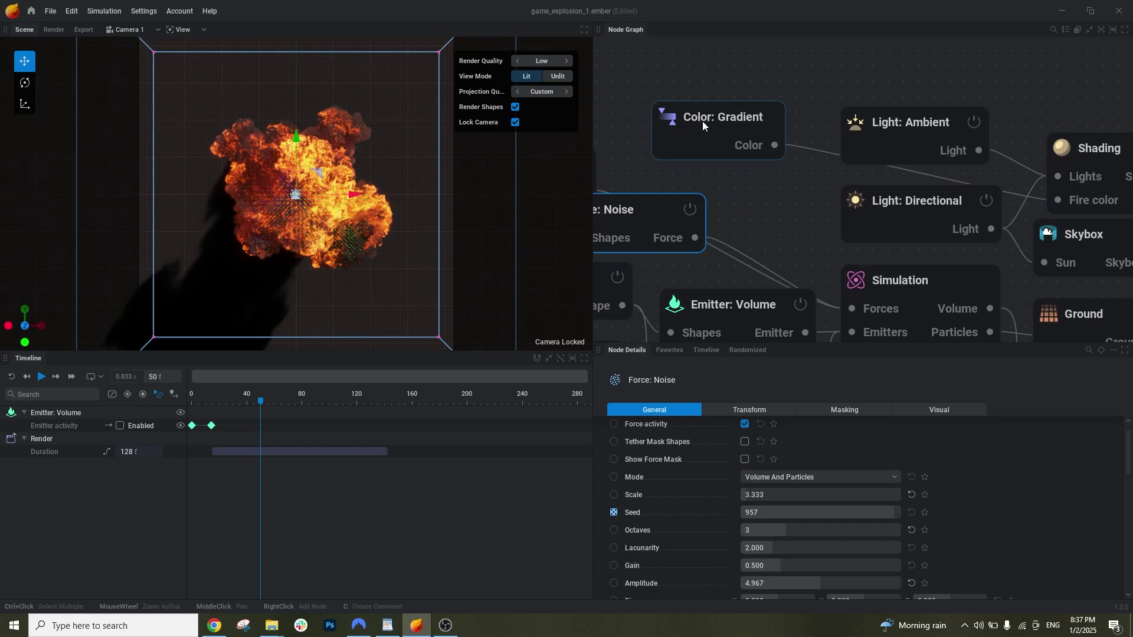
pyautogui.click(711, 119)
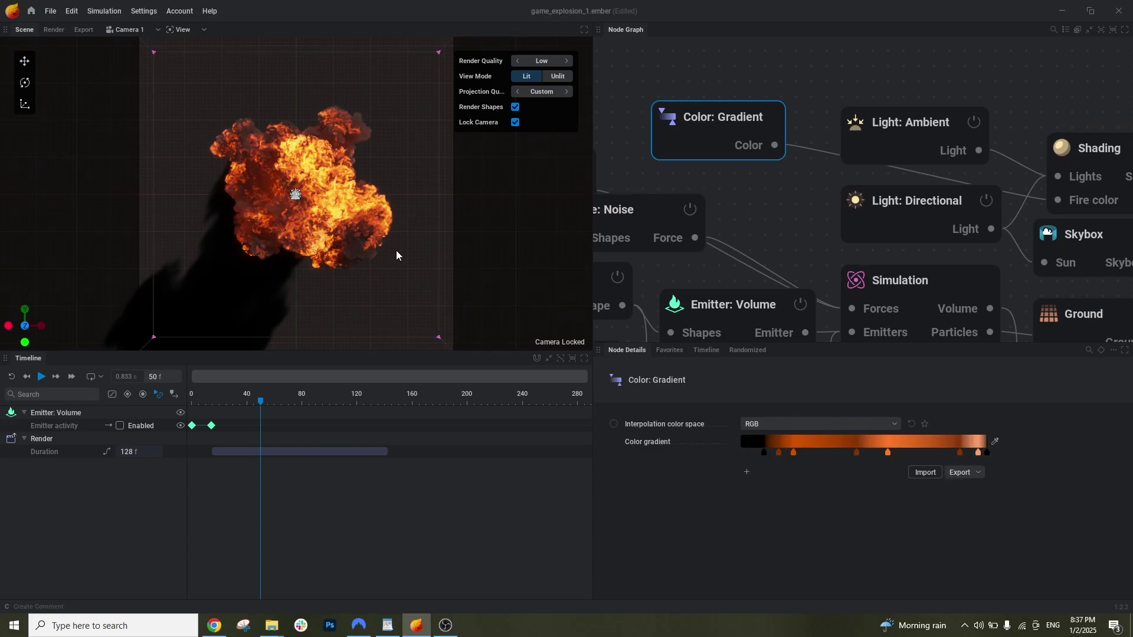
pyautogui.click(887, 453)
pyautogui.moveTo(976, 406); pyautogui.dragTo(948, 393)
pyautogui.moveTo(963, 437); pyautogui.dragTo(940, 427)
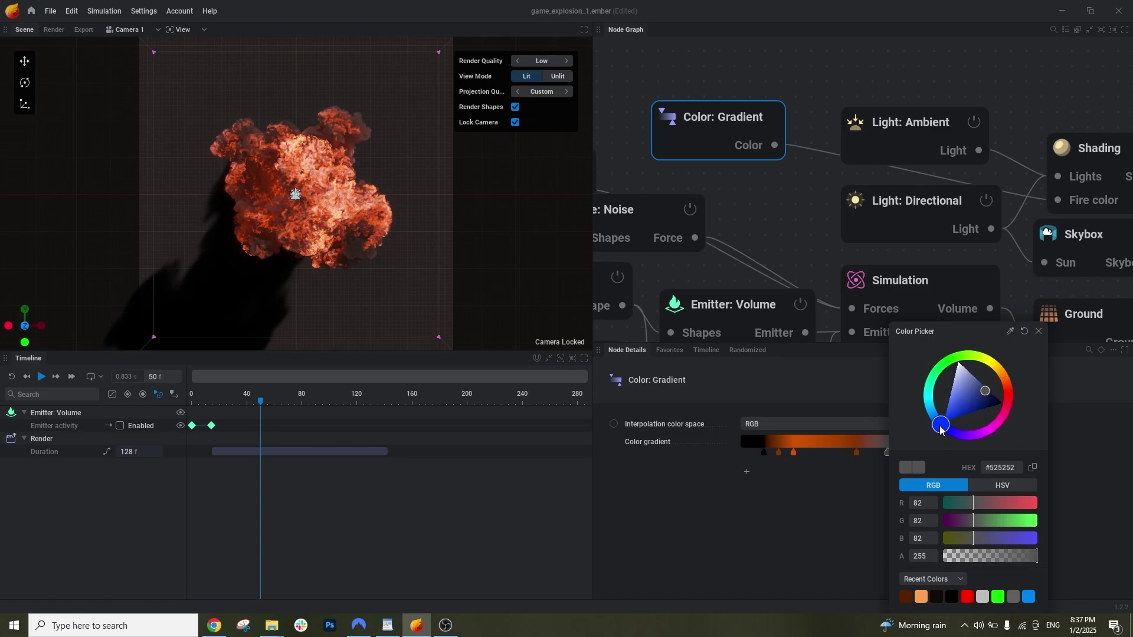
pyautogui.moveTo(979, 394)
pyautogui.mouseDown()
pyautogui.moveTo(960, 374)
pyautogui.moveTo(986, 379)
pyautogui.moveTo(969, 398)
pyautogui.mouseUp()
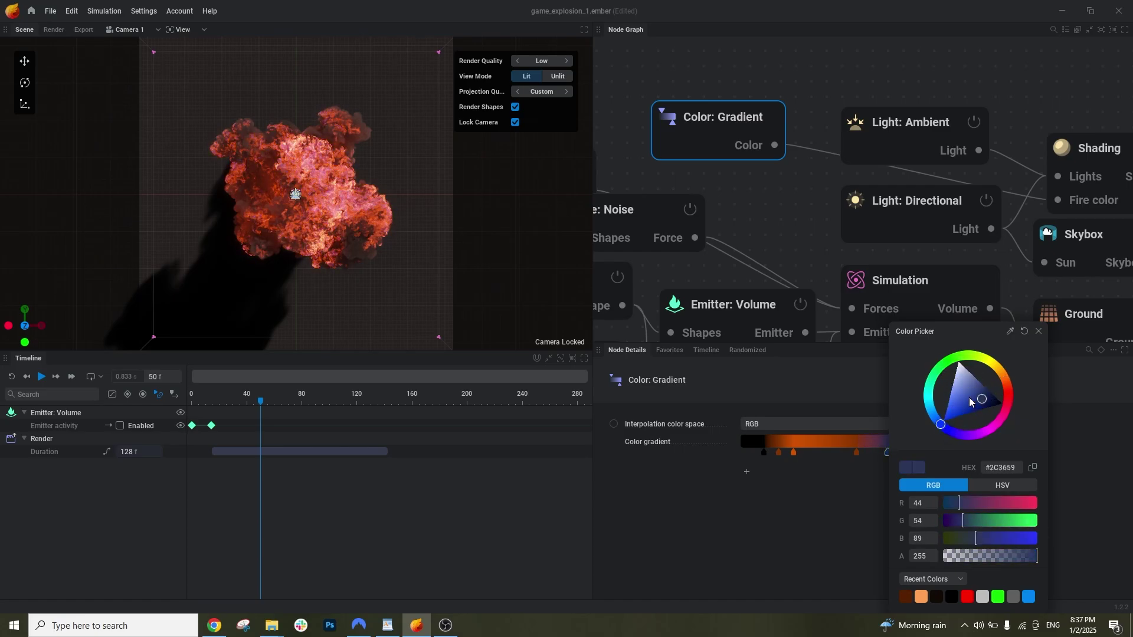
pyautogui.click(1092, 419)
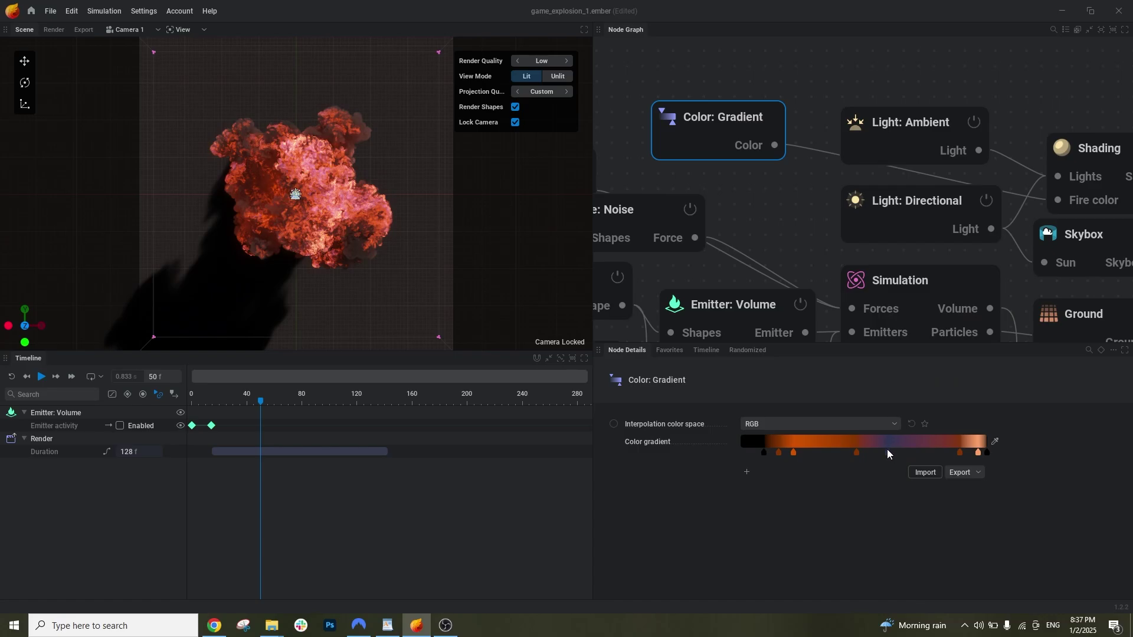
pyautogui.hotkey('ctrl', 'z')
pyautogui.hotkey('ctrl', 'z')
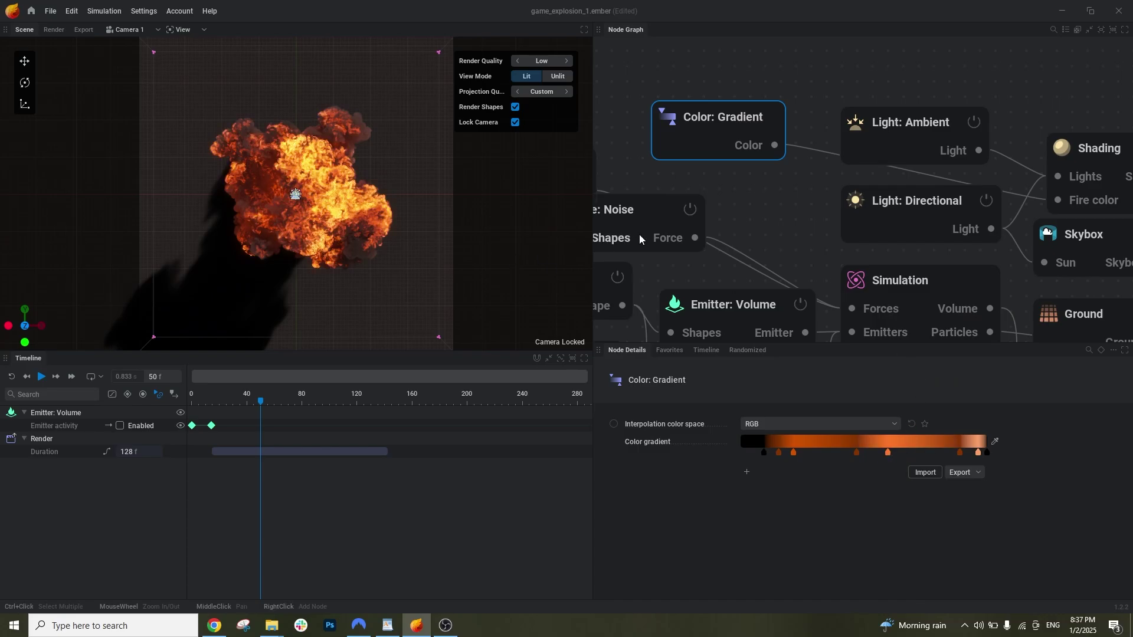
pyautogui.moveTo(765, 212); pyautogui.dragTo(649, 69, button='middle')
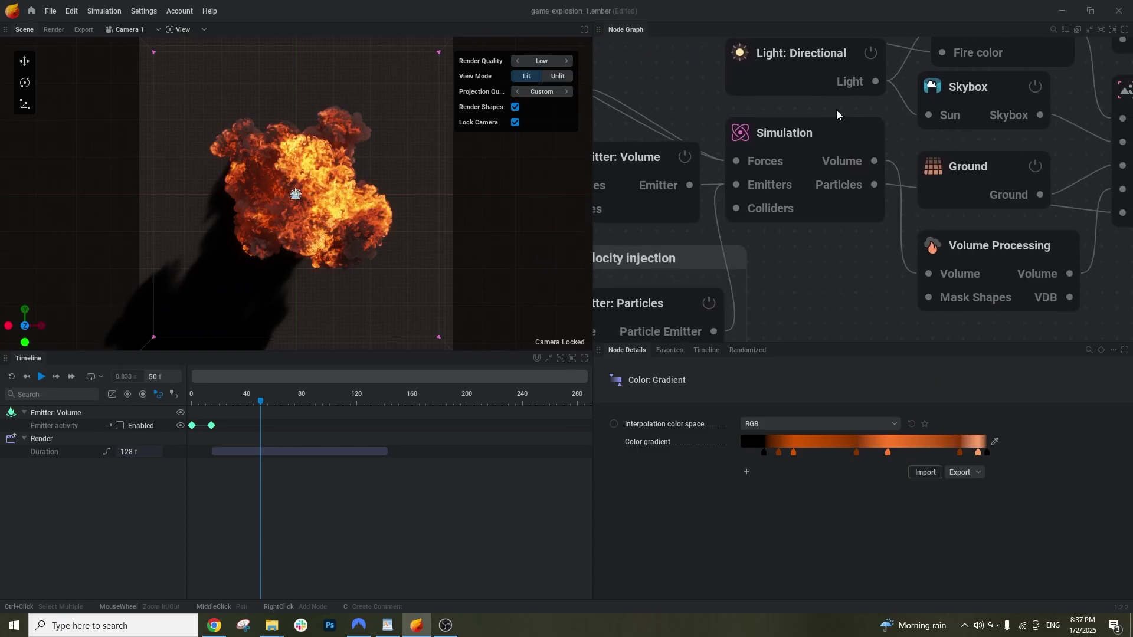
# Toggle the Ground node off and back on
pyautogui.click(894, 158)
pyautogui.click(952, 159)
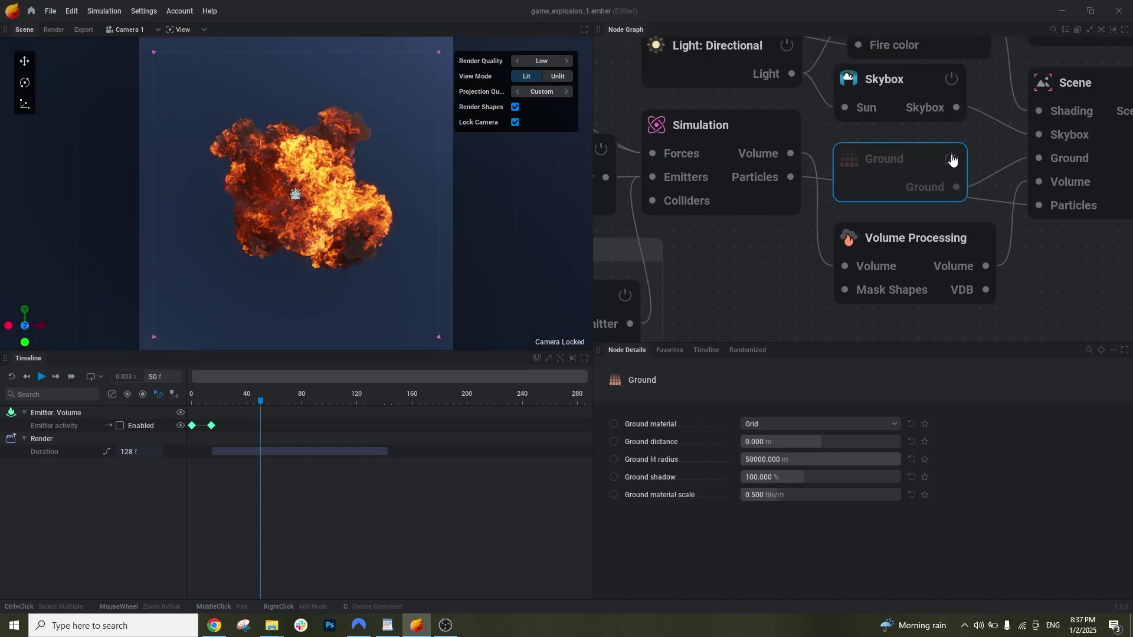
pyautogui.click(952, 159)
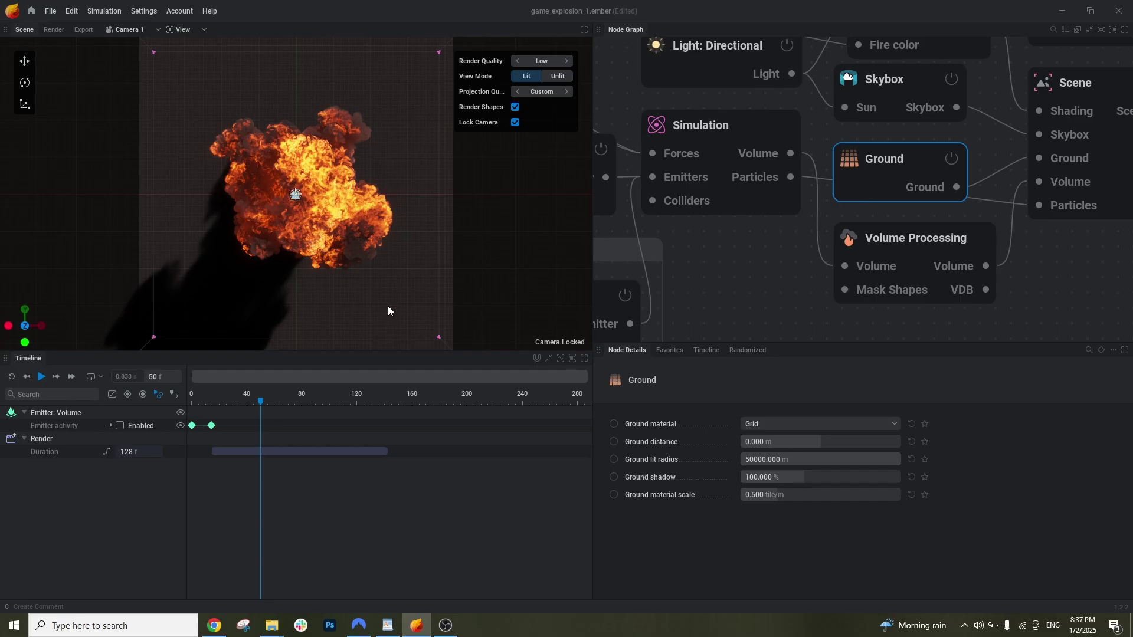
# Box-select the left-hand emitter and force nodes and move them left and down
pyautogui.moveTo(764, 233); pyautogui.dragTo(837, 281, button='middle')
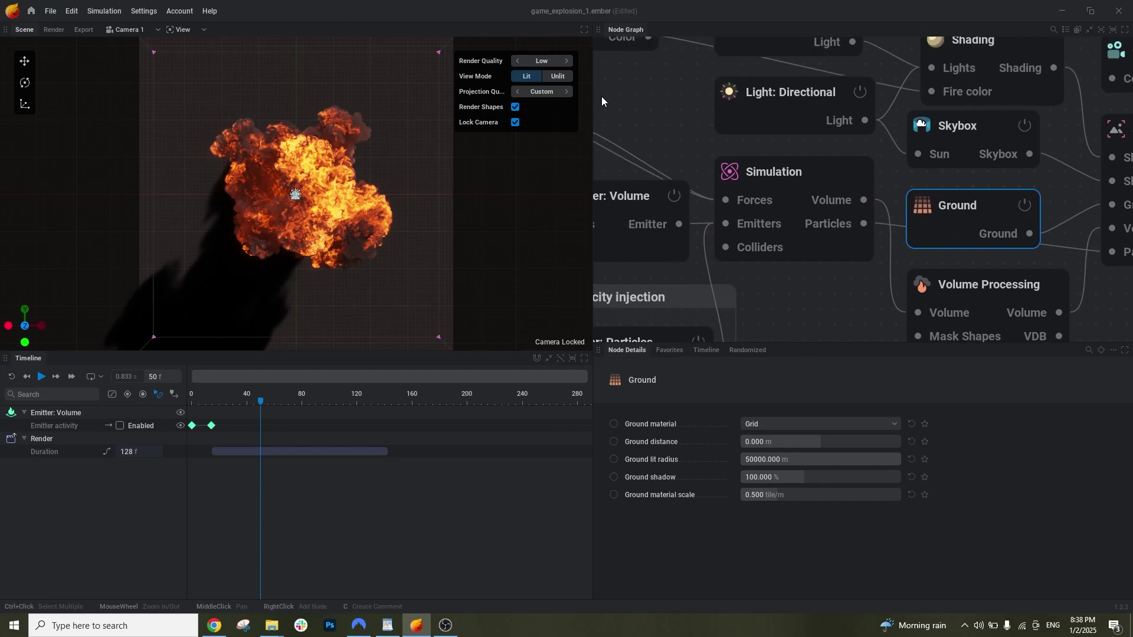
pyautogui.moveTo(681, 130); pyautogui.dragTo(811, 139, button='middle')
pyautogui.scroll(-7, 802, 127)
pyautogui.moveTo(659, 272); pyautogui.dragTo(685, 147)
pyautogui.moveTo(850, 167); pyautogui.dragTo(810, 174)
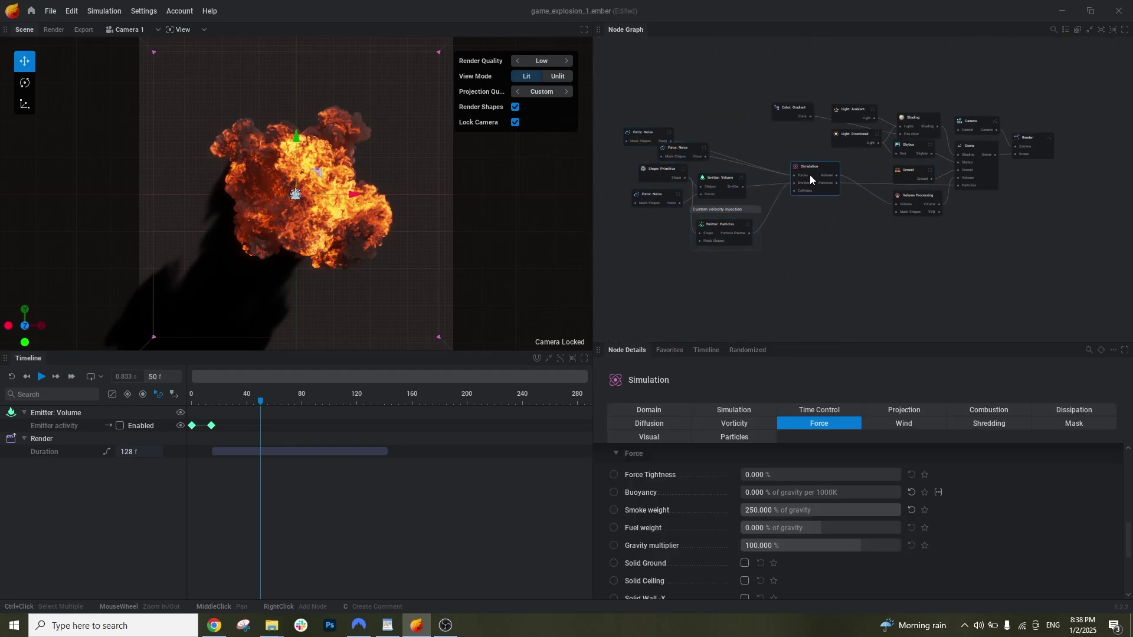
pyautogui.scroll(3, 807, 164)
pyautogui.click(742, 144)
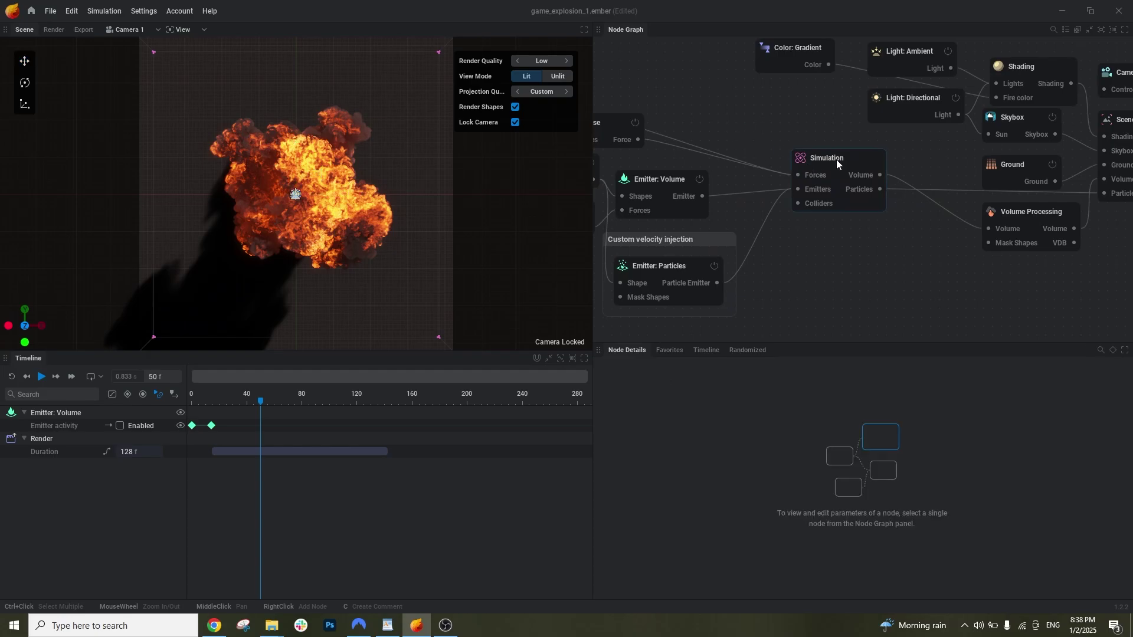
# Show the Simulation Domain tab and orbit the Default camera down to ground level
pyautogui.click(838, 159)
pyautogui.click(628, 411)
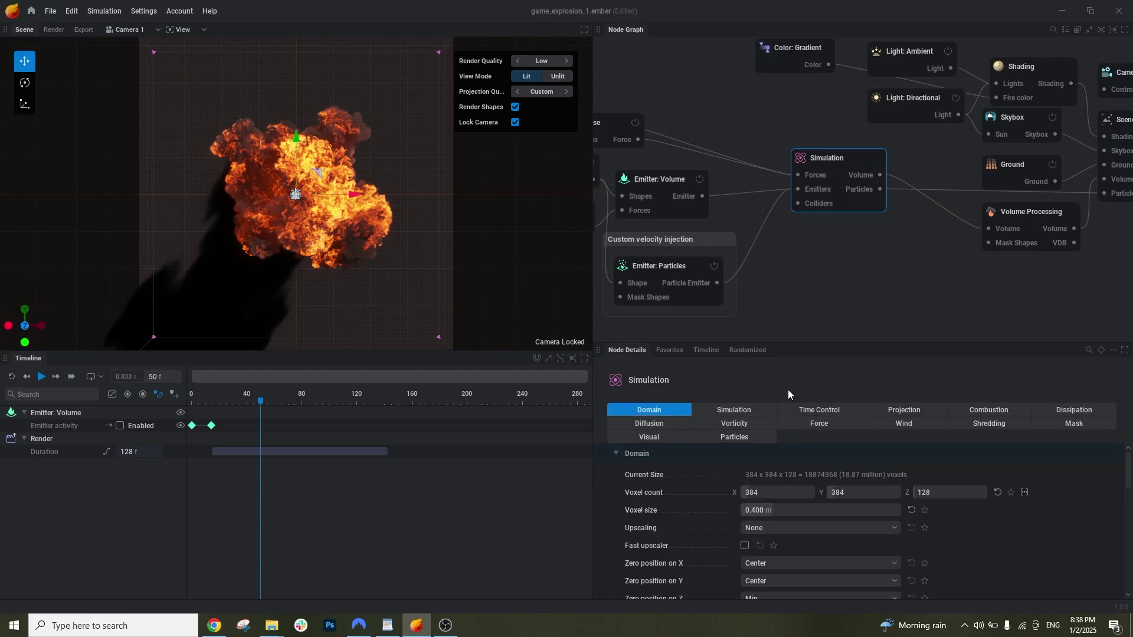
pyautogui.click(124, 30)
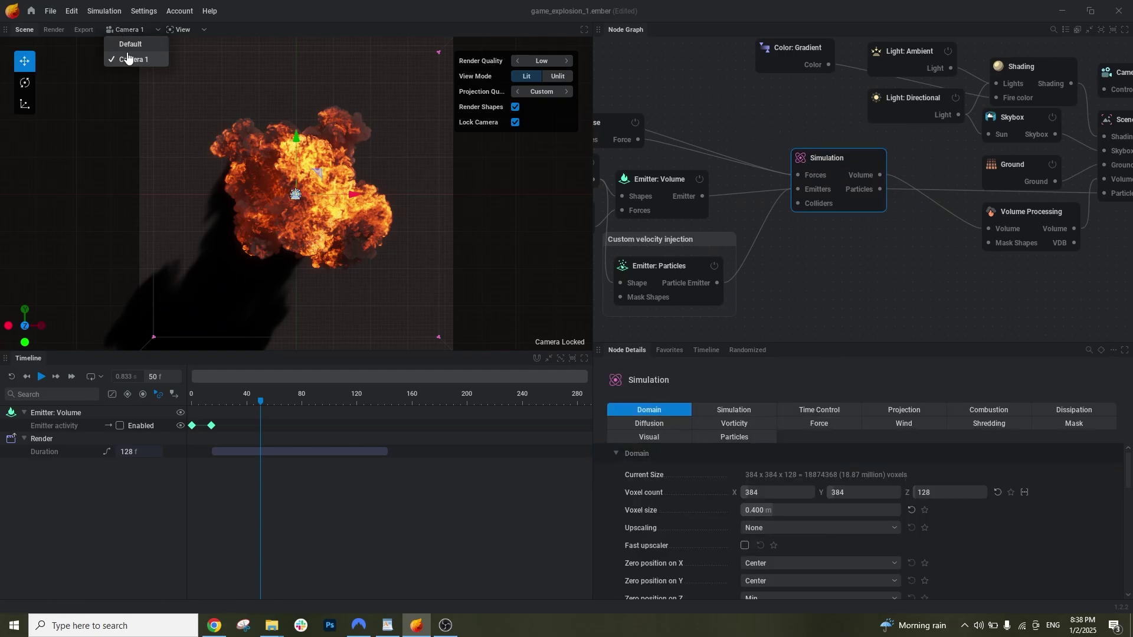
pyautogui.click(126, 45)
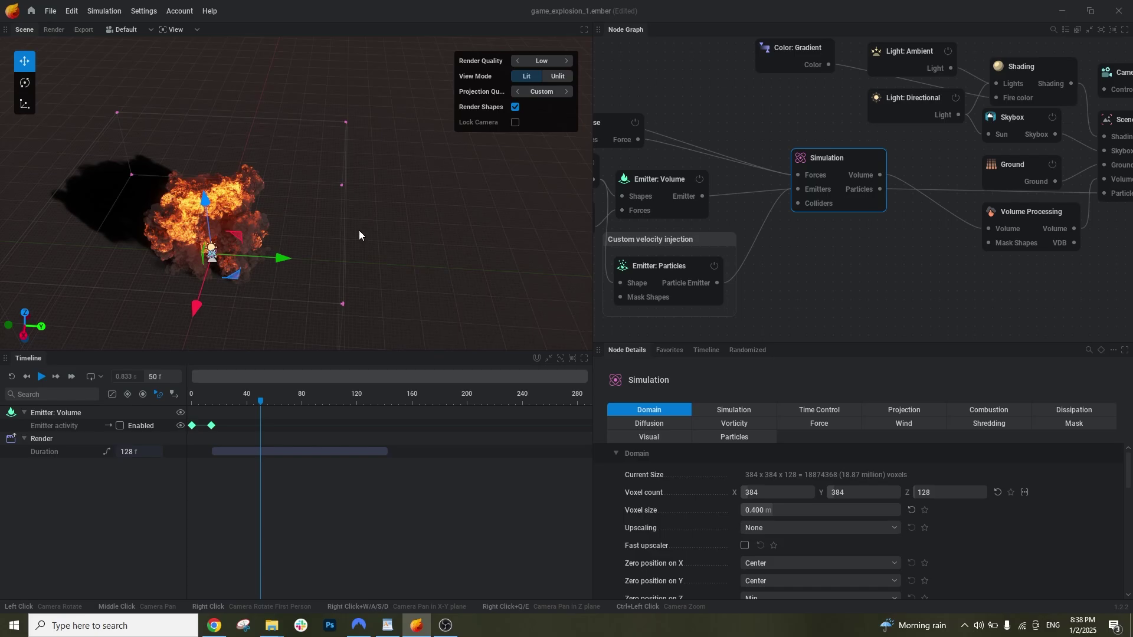
pyautogui.moveTo(359, 236); pyautogui.dragTo(295, 87)
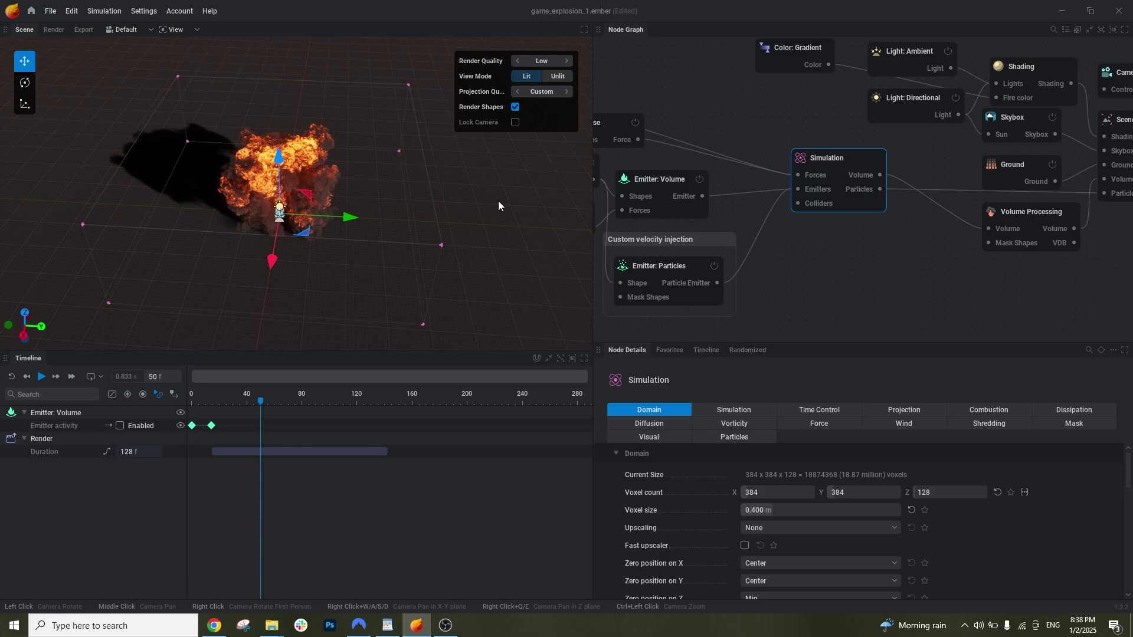
pyautogui.moveTo(499, 206); pyautogui.dragTo(295, 164)
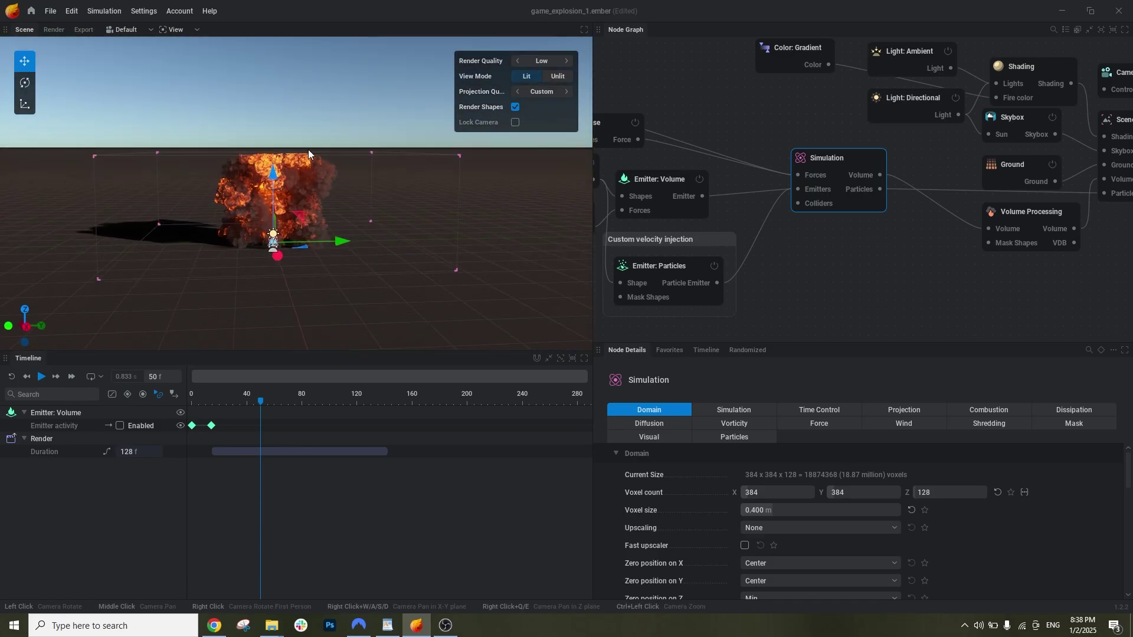
# Apply a Z voxel count of 170, then play and pause the simulation
pyautogui.click(933, 492)
pyautogui.write('170')
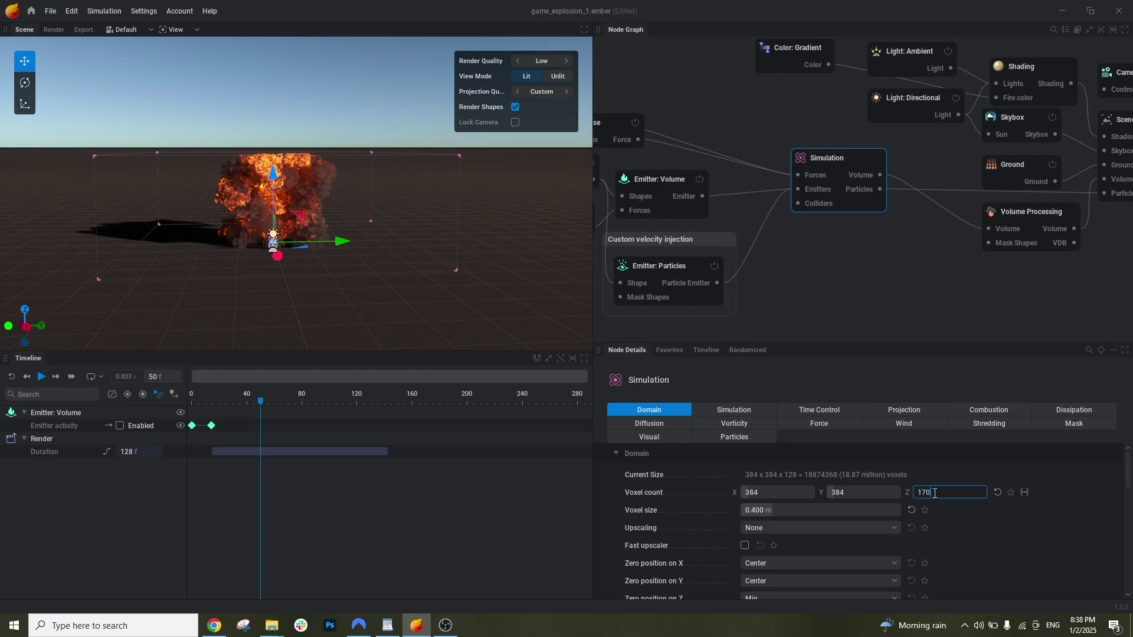
pyautogui.press('Return')
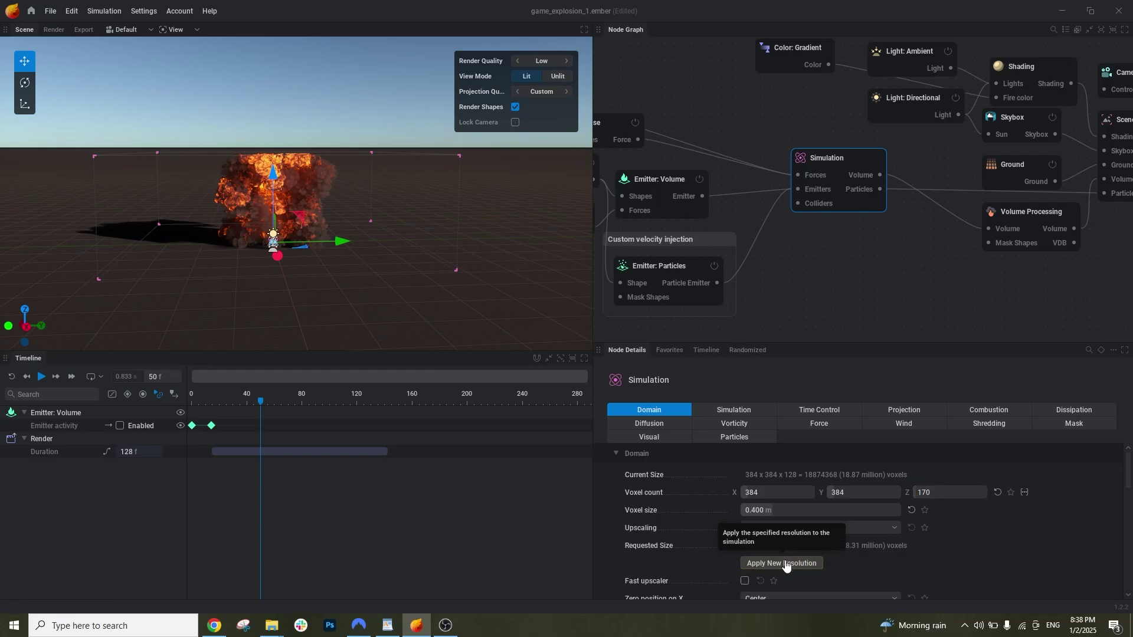
pyautogui.click(753, 565)
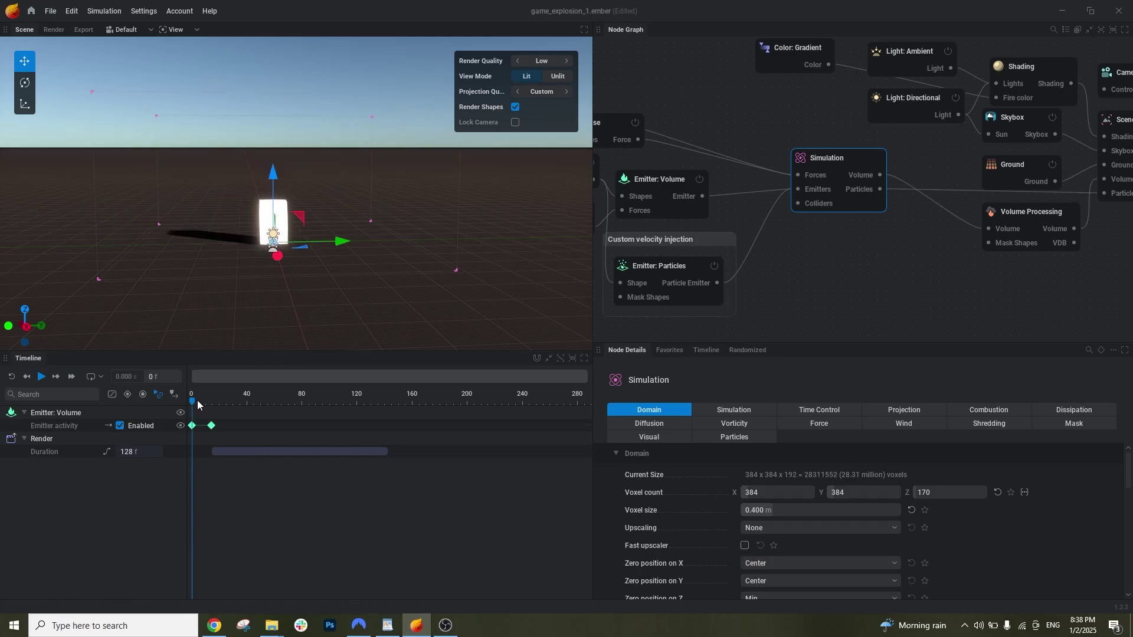
pyautogui.click(43, 379)
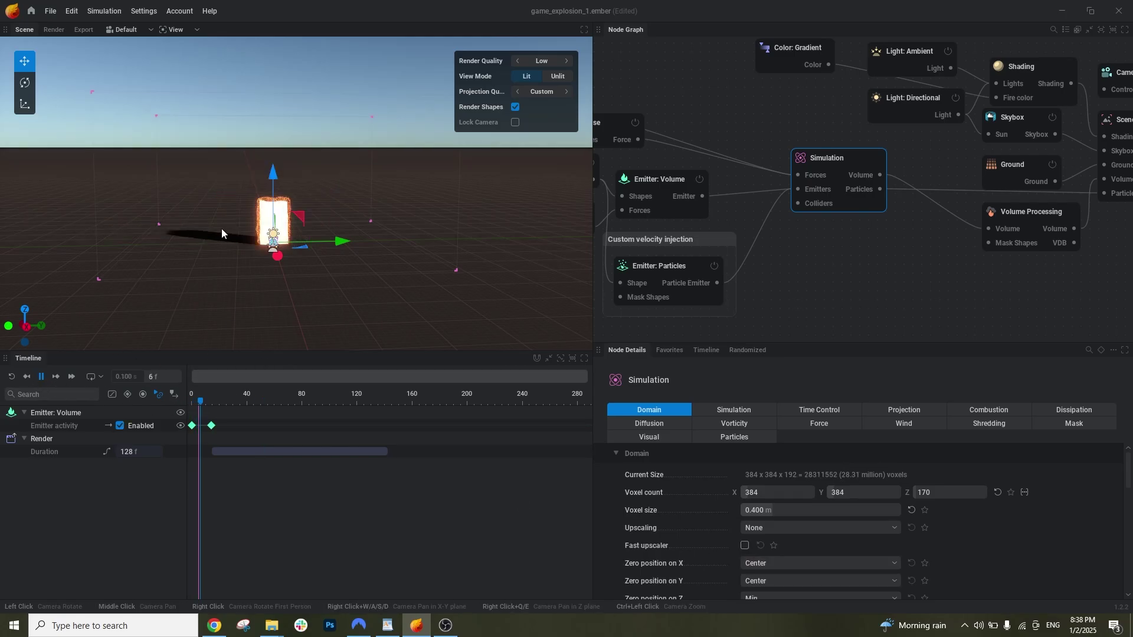
pyautogui.moveTo(373, 177); pyautogui.dragTo(402, 116)
pyautogui.moveTo(374, 236); pyautogui.dragTo(351, 98)
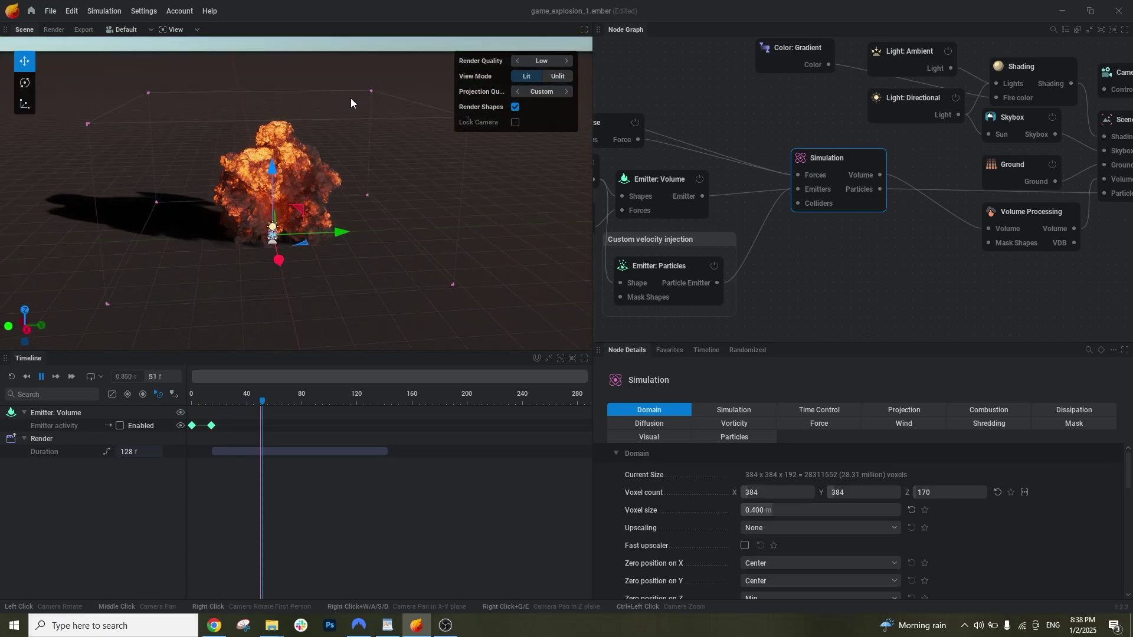
pyautogui.press('space')
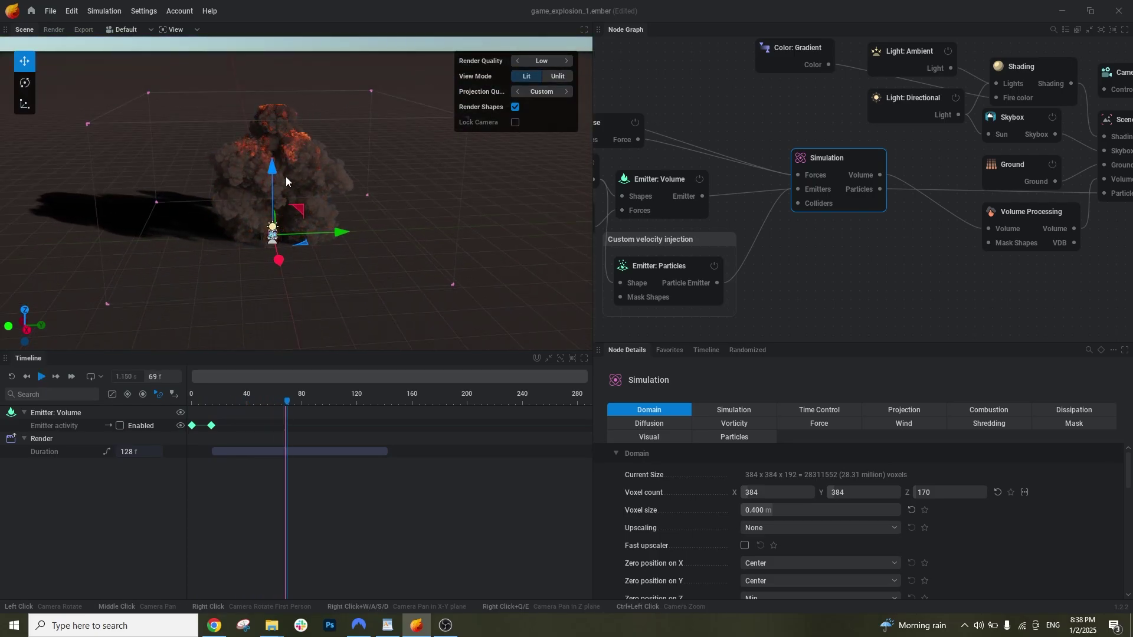
pyautogui.moveTo(455, 171); pyautogui.dragTo(434, 192)
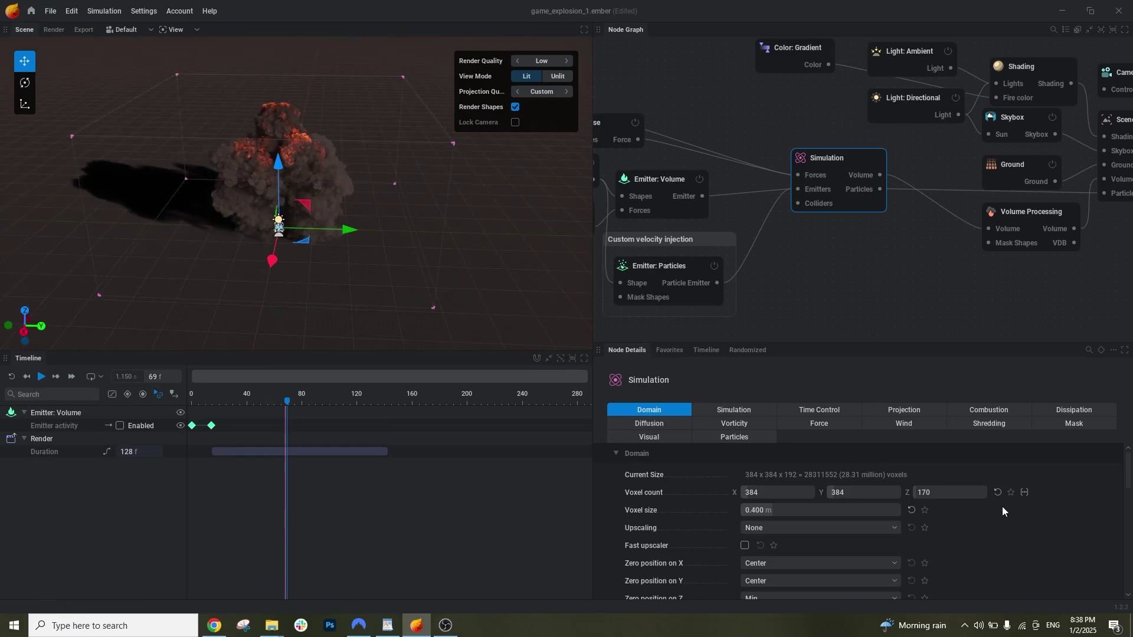
# Set the Z voxel count to 120 and apply the new resolution
pyautogui.click(944, 492)
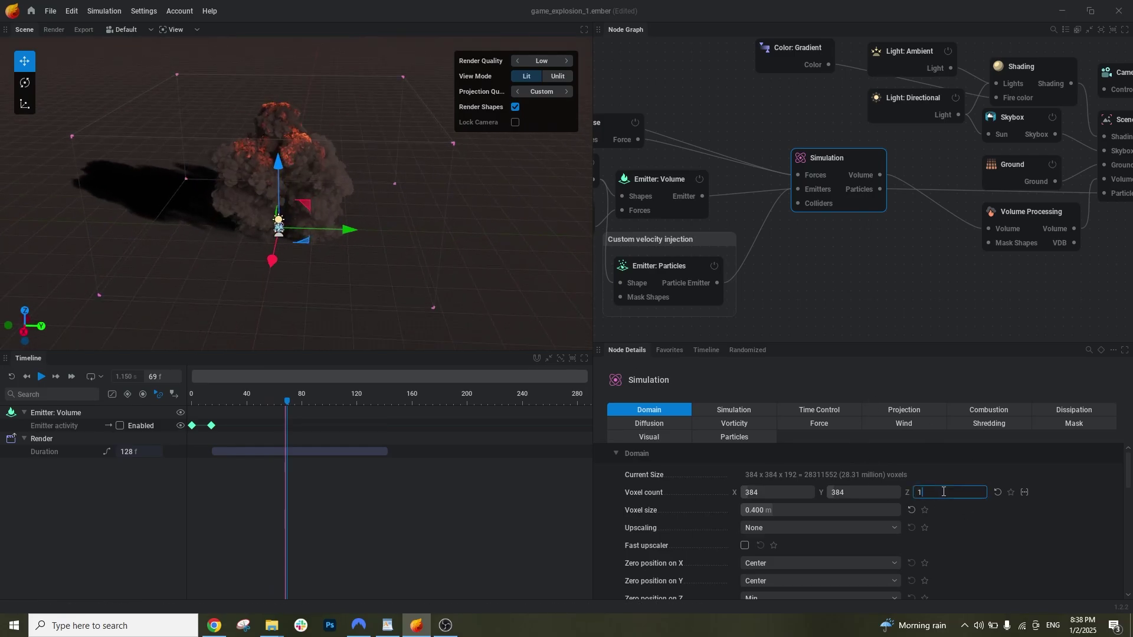
pyautogui.write('120')
pyautogui.press('Return')
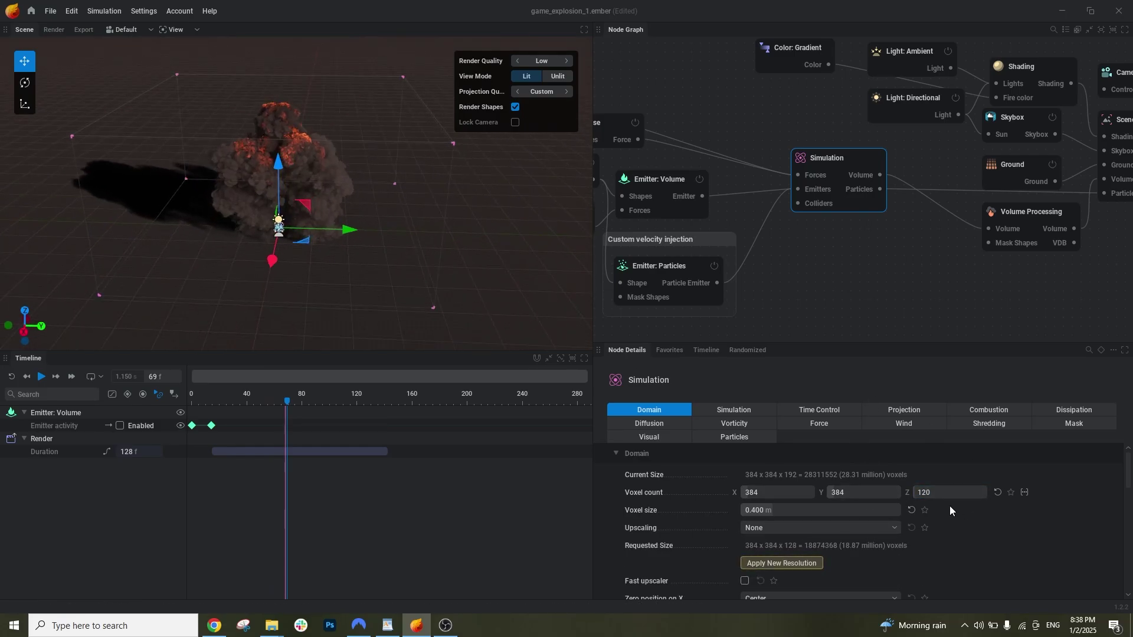
pyautogui.click(785, 563)
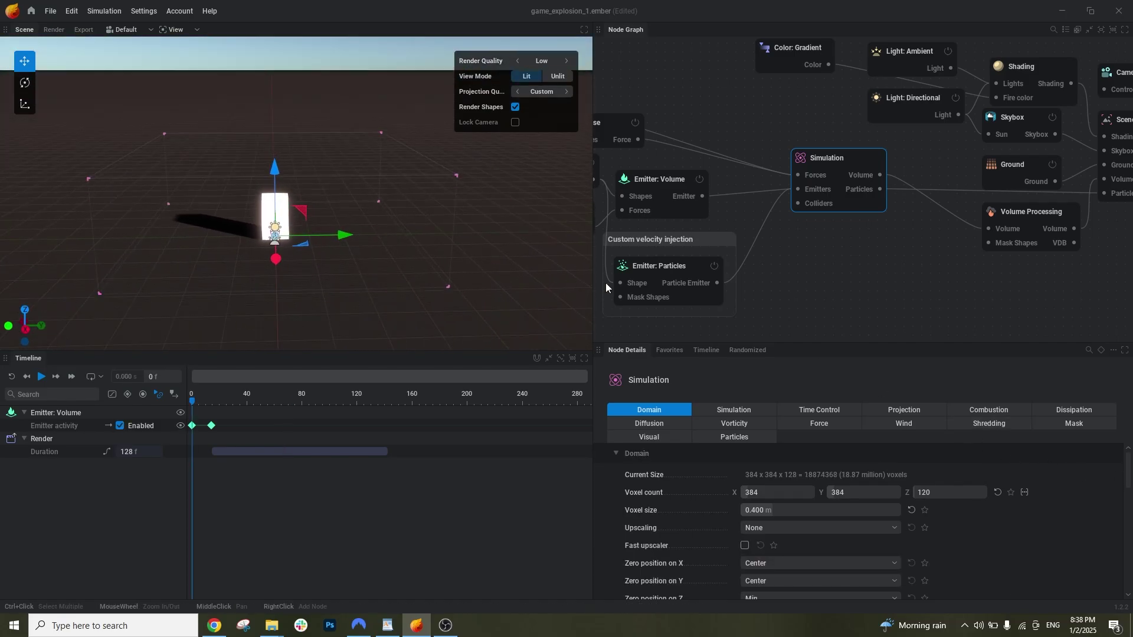
pyautogui.click(732, 410)
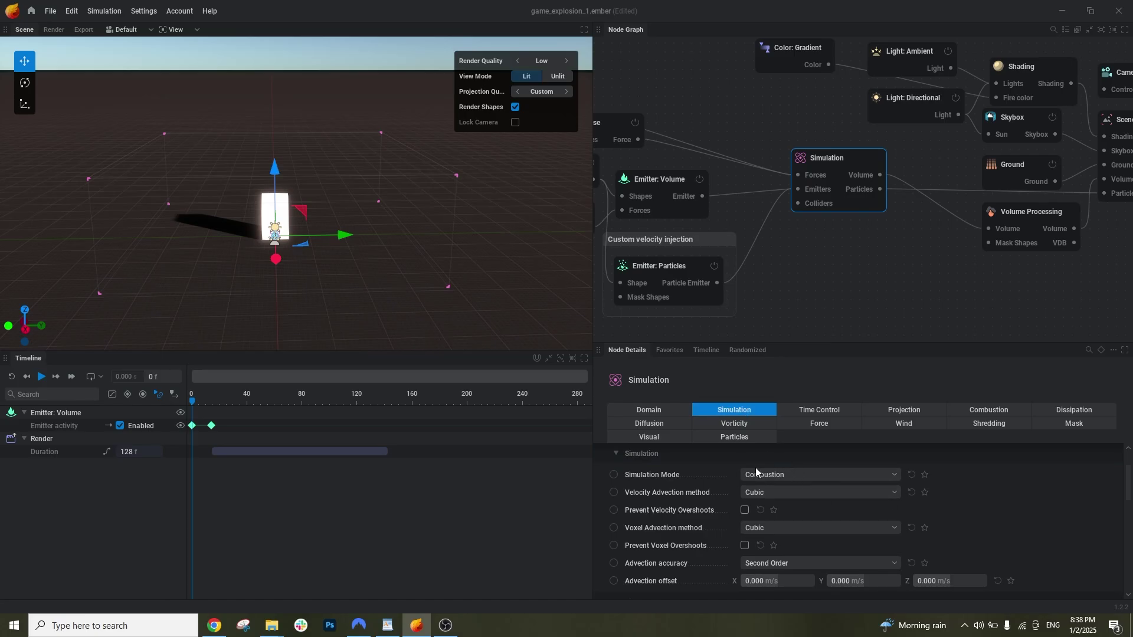
# Keep Looping Mode at No Looping and display the Combustion settings showing 40% flame intensity
pyautogui.click(833, 409)
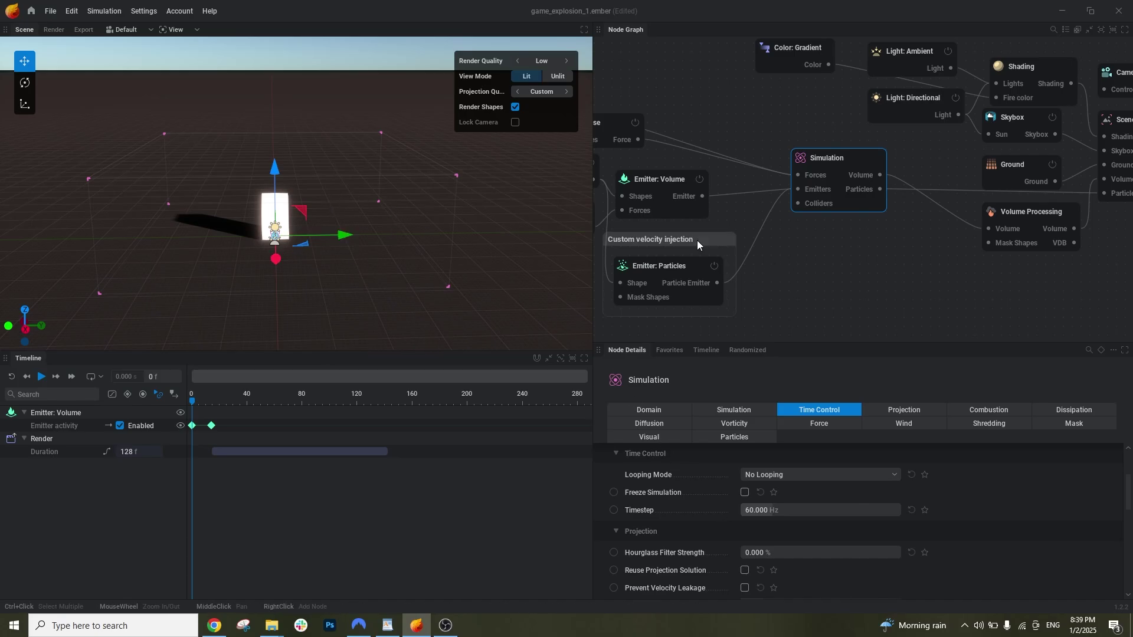
pyautogui.click(800, 475)
pyautogui.click(1003, 478)
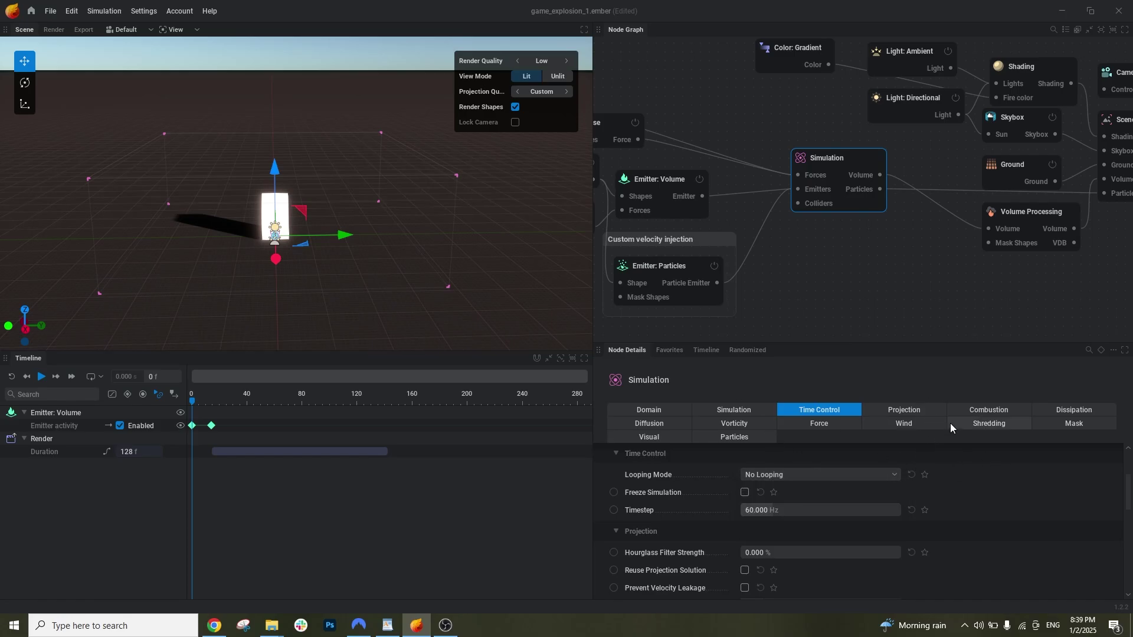
pyautogui.click(899, 412)
pyautogui.click(971, 413)
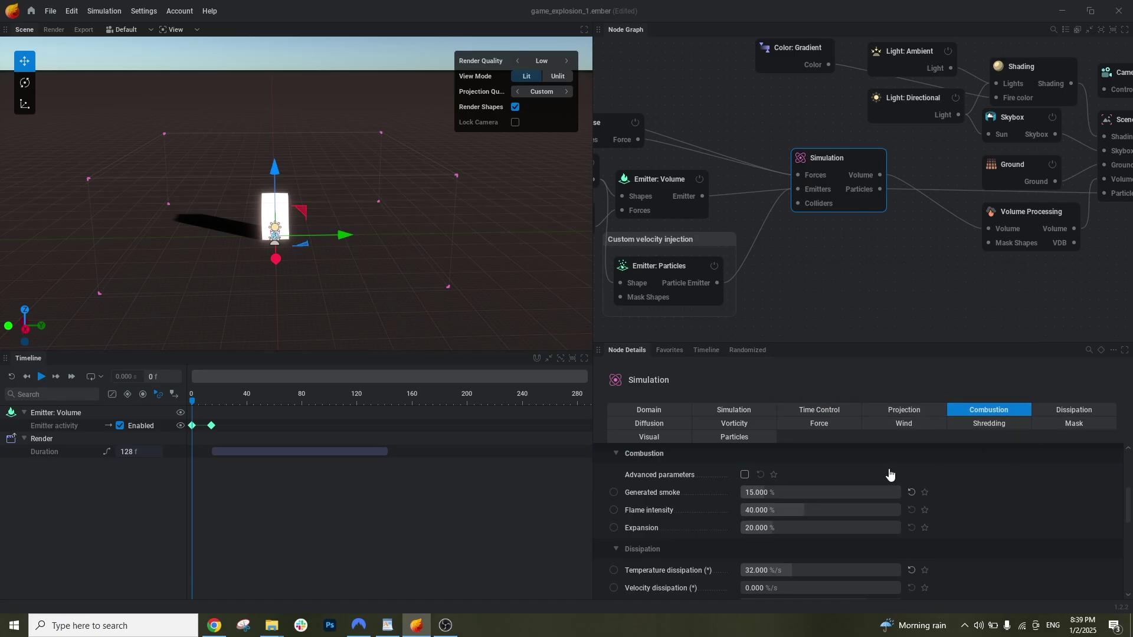
pyautogui.doubleClick(793, 514)
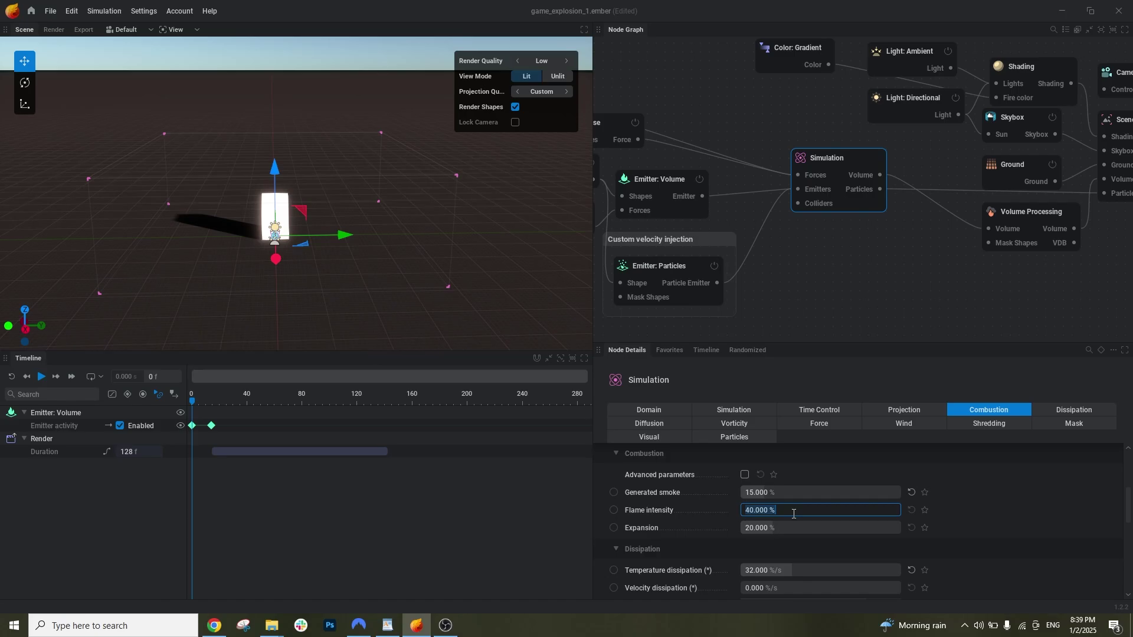
pyautogui.press('Return')
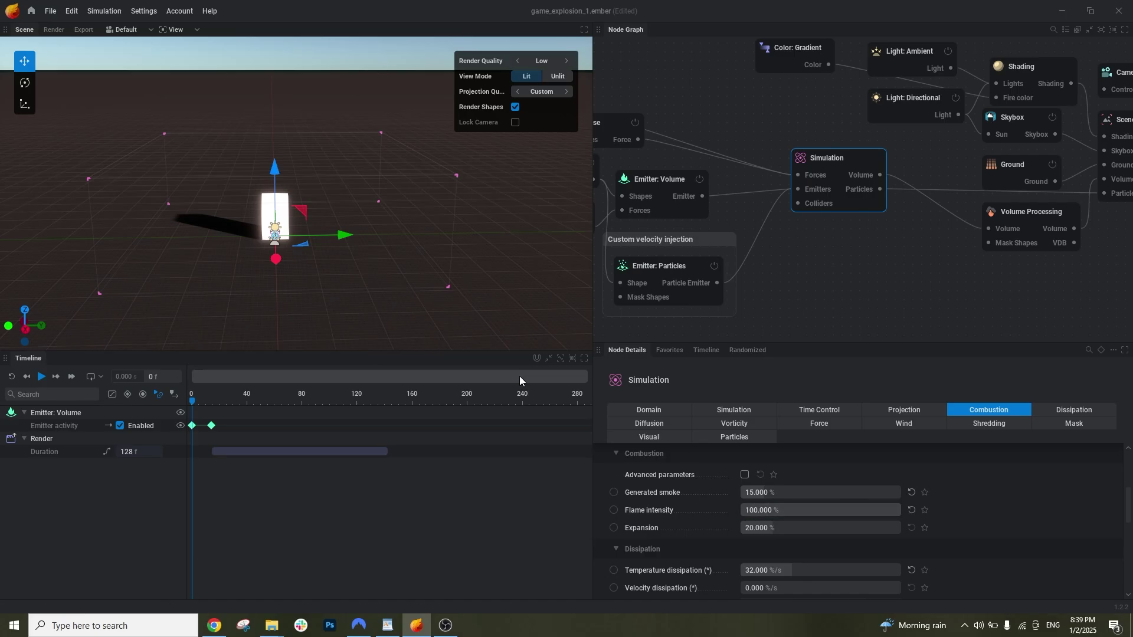
pyautogui.press('space')
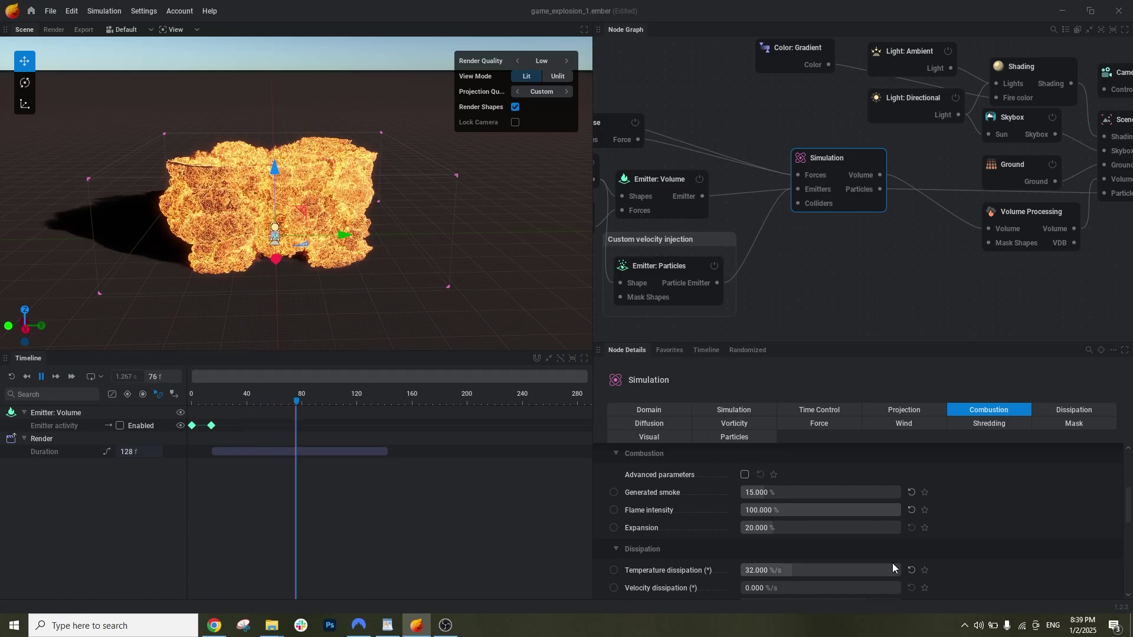
pyautogui.press('space')
pyautogui.click(775, 510)
pyautogui.write('0')
pyautogui.press('Return')
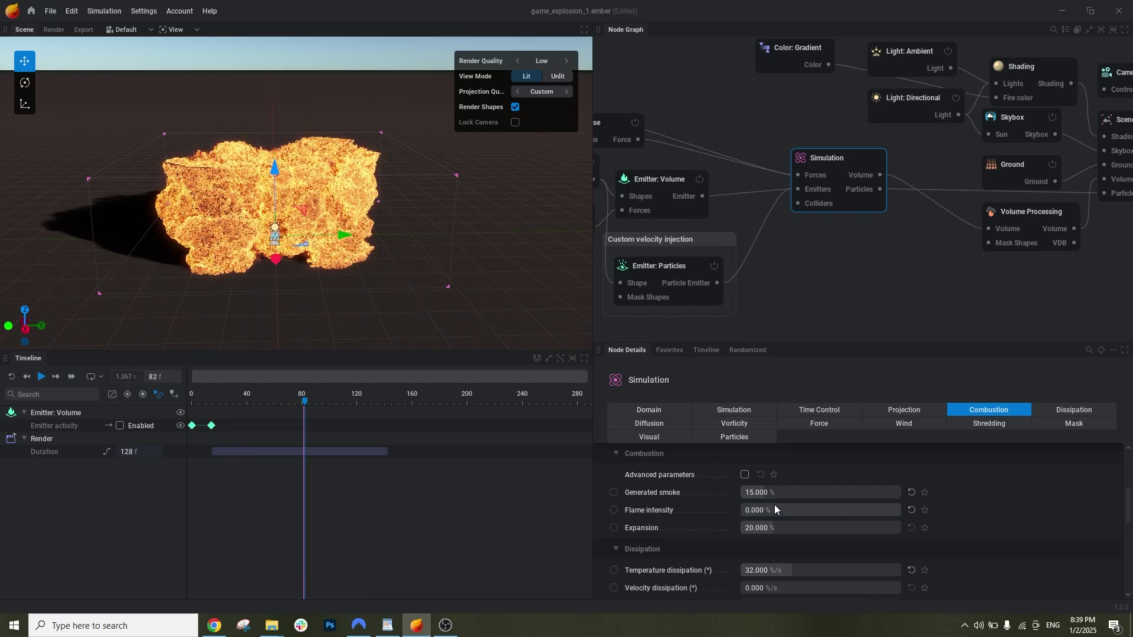
pyautogui.press('space')
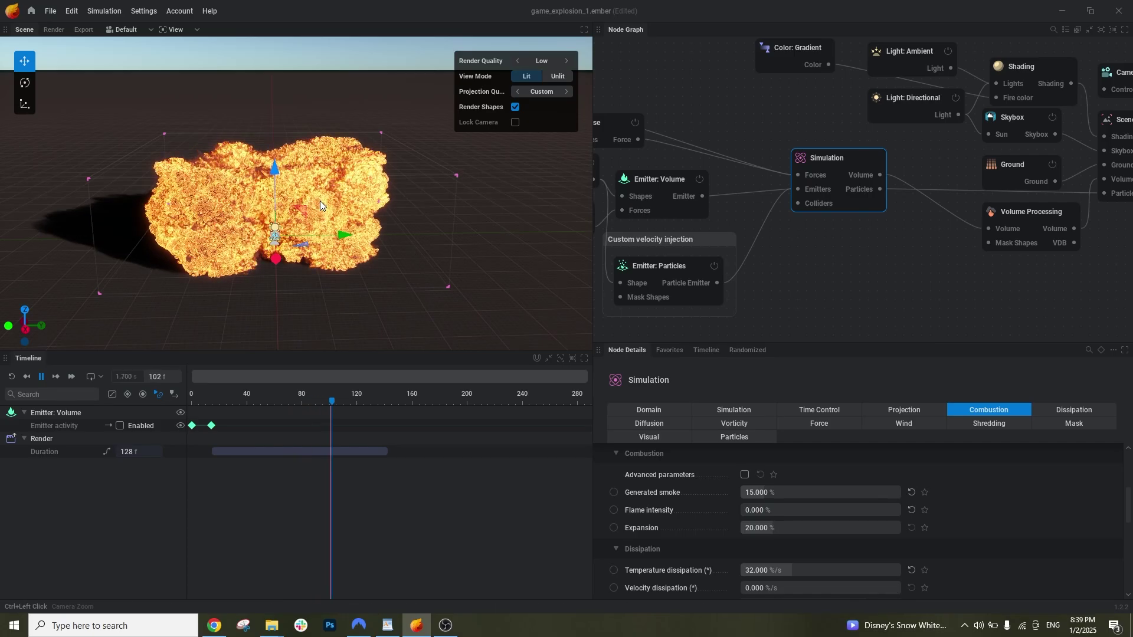
pyautogui.hotkey('ctrl', 'space')
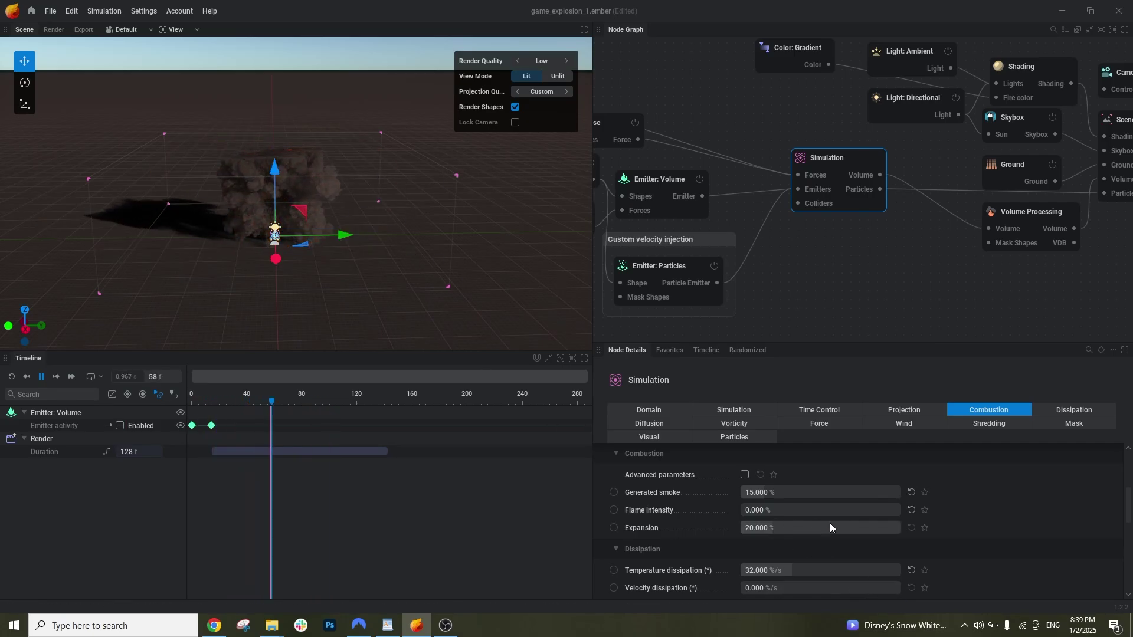
pyautogui.hotkey('ctrl', 'space')
pyautogui.press('space')
pyautogui.doubleClick(765, 512)
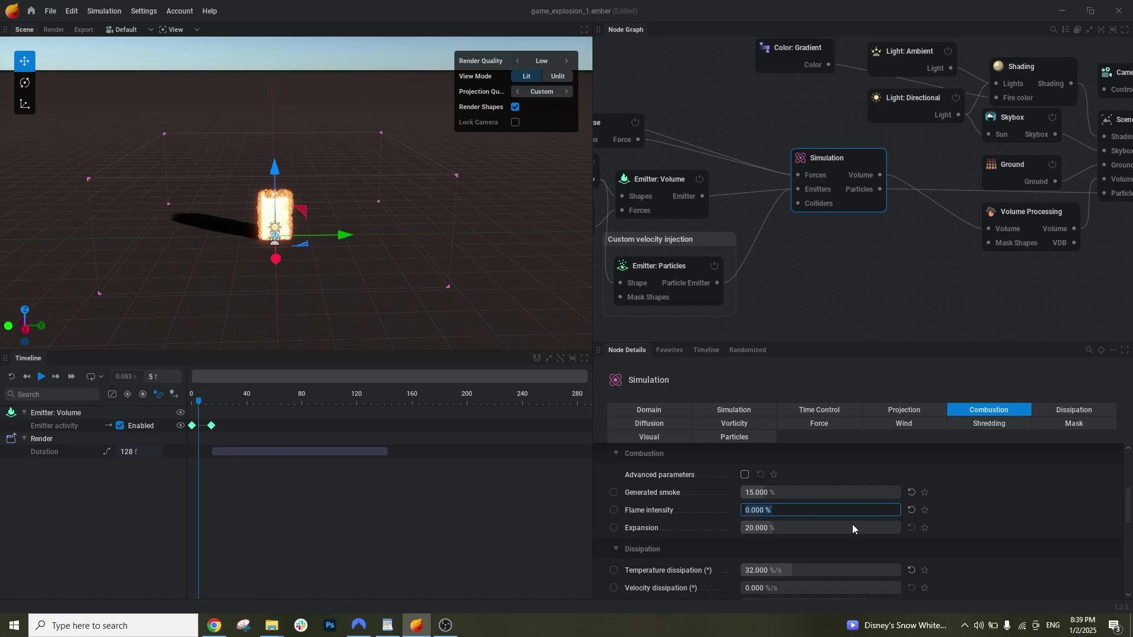
pyautogui.click(911, 512)
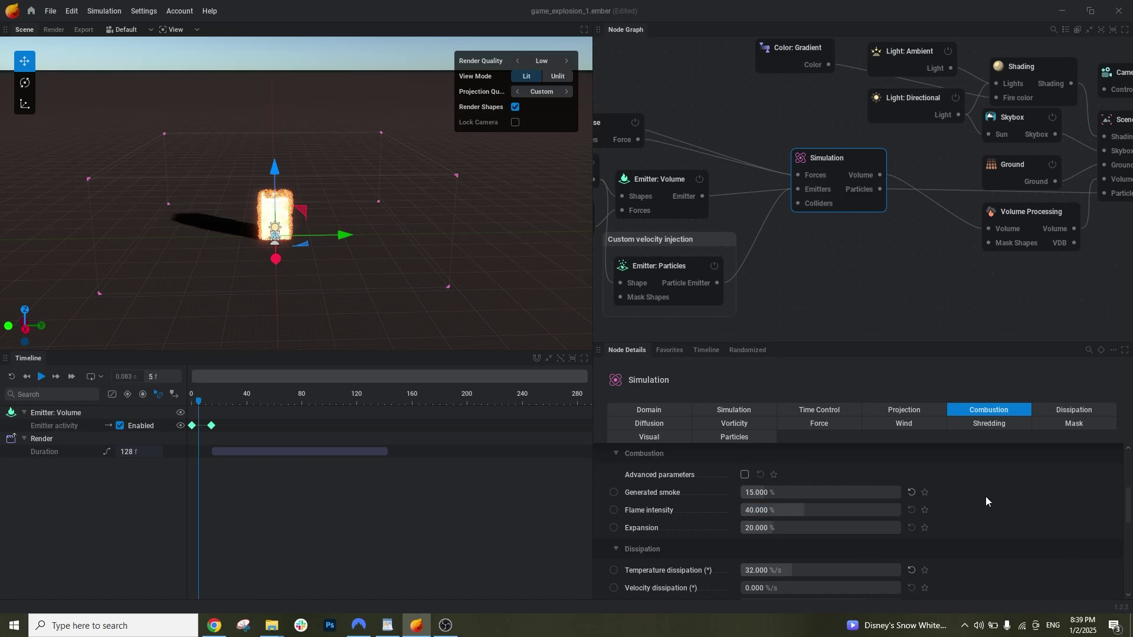
pyautogui.scroll(-2, 968, 522)
# Try a new Temperature dissipation value and preview the smoke with playback
pyautogui.scroll(1, 717, 500)
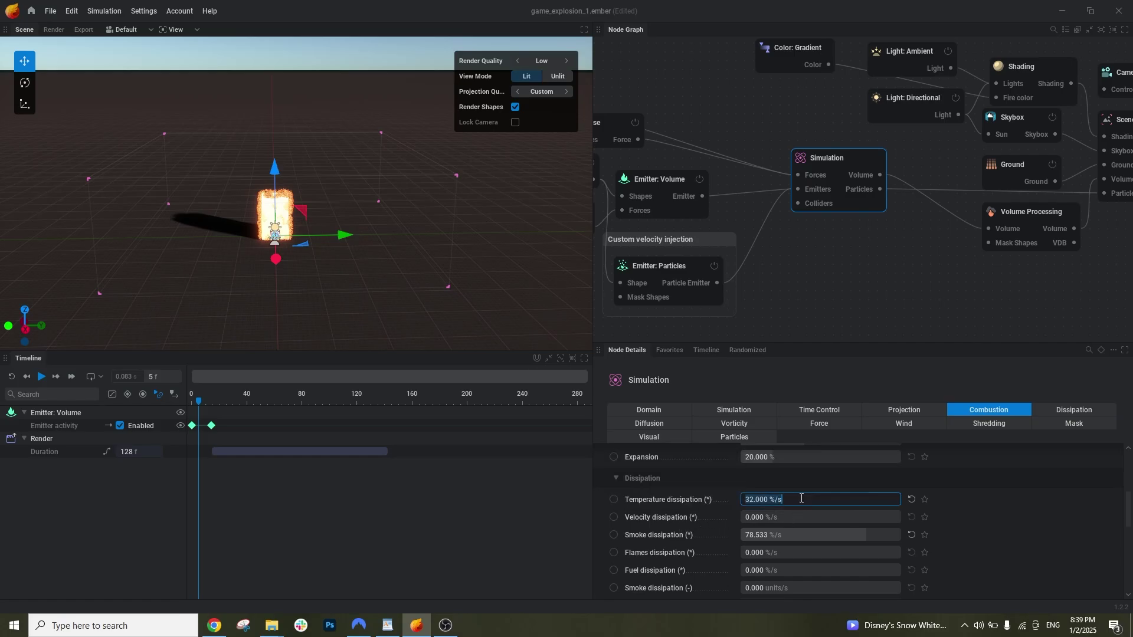
pyautogui.write('0')
pyautogui.press('Return')
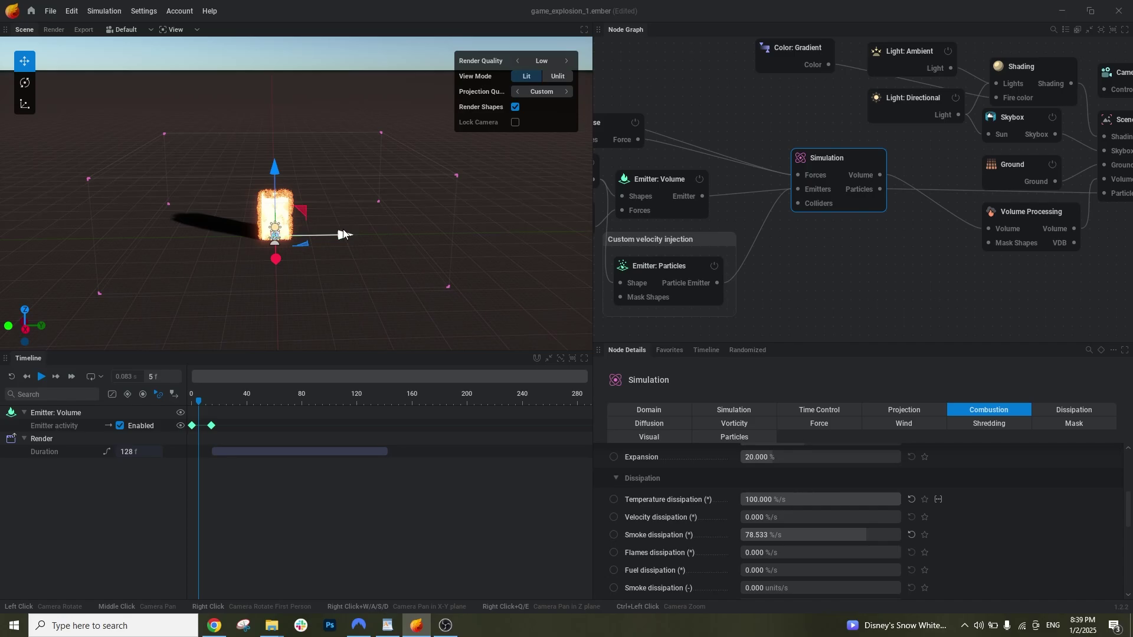
pyautogui.press('space')
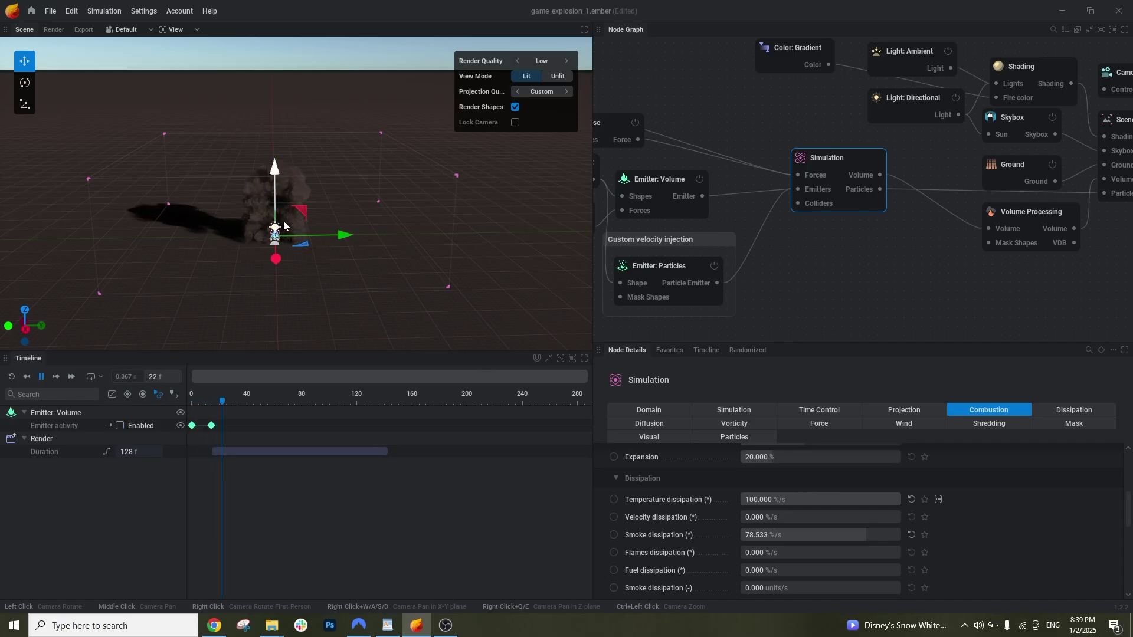
pyautogui.press('space')
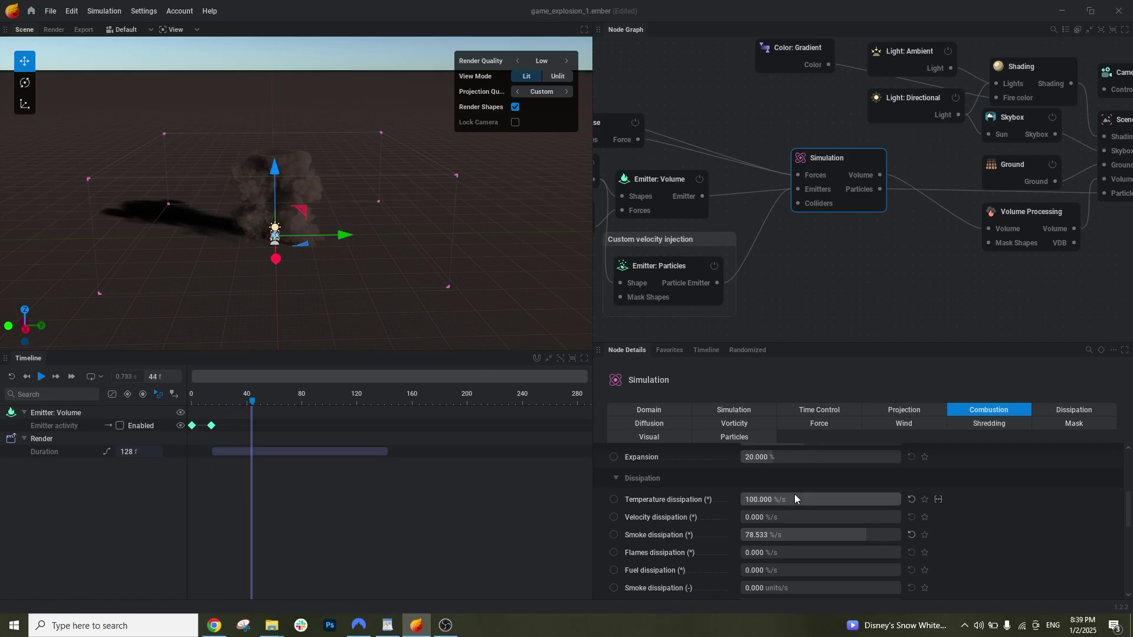
# Settle Temperature dissipation at 11 %/s, set Velocity dissipation to 100 %/s, and replay
pyautogui.click(778, 500)
pyautogui.write('0')
pyautogui.press('Return')
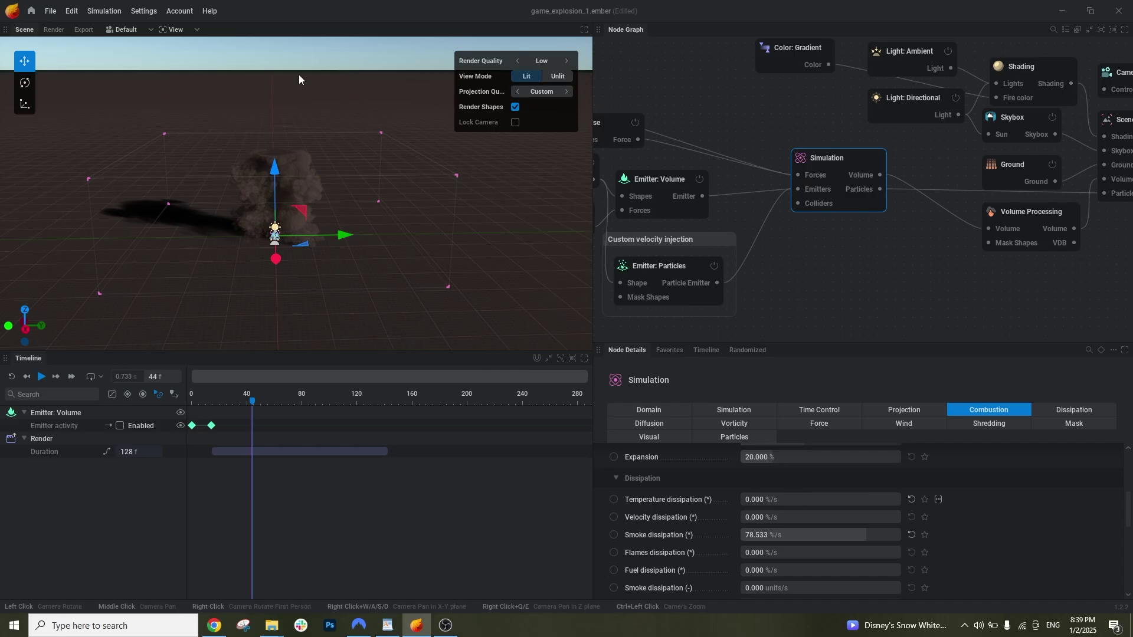
pyautogui.press('space')
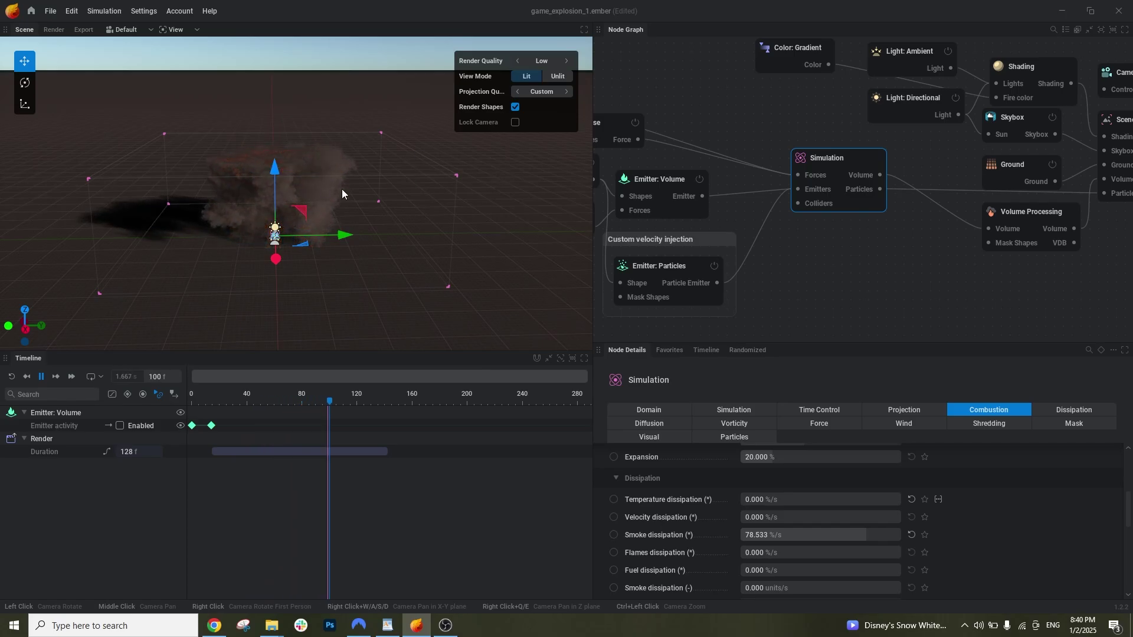
pyautogui.press('space')
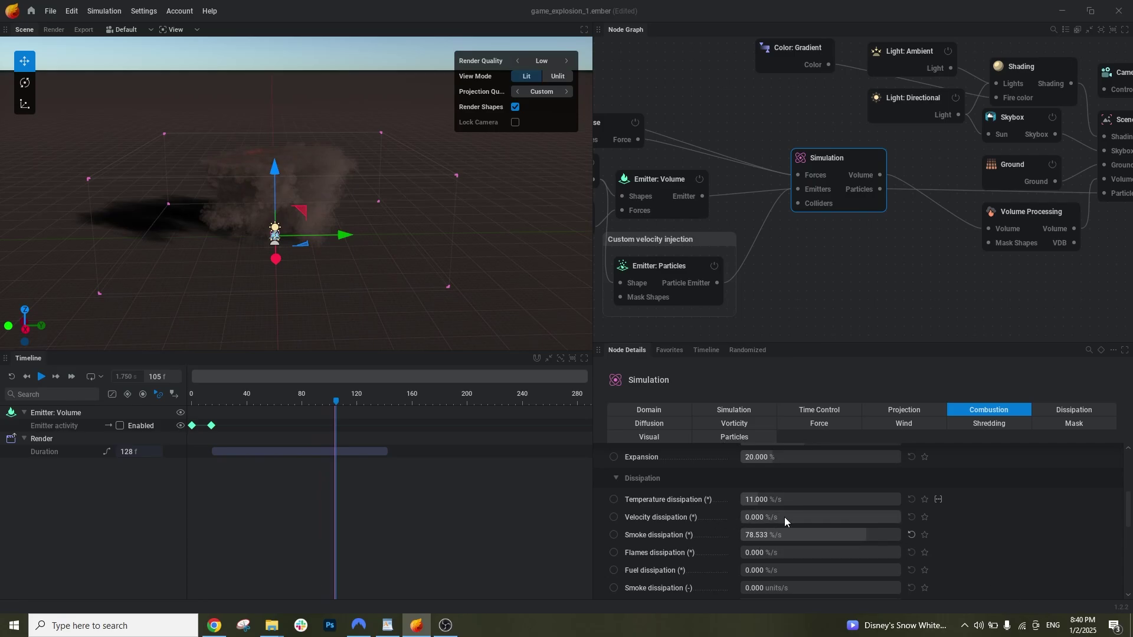
pyautogui.press('Return')
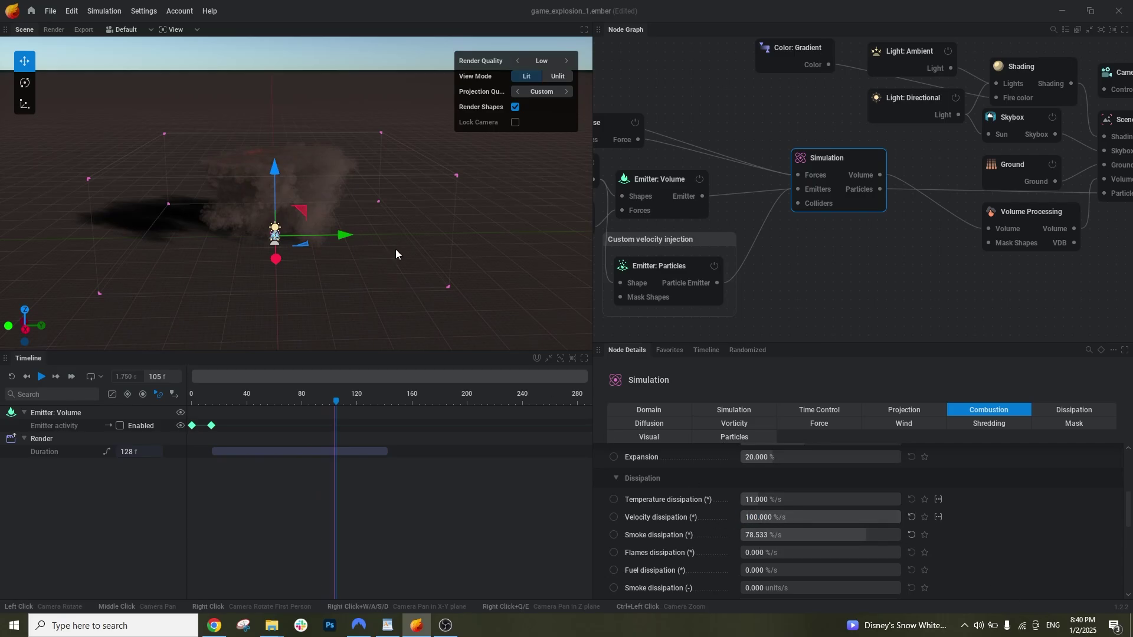
pyautogui.press('space')
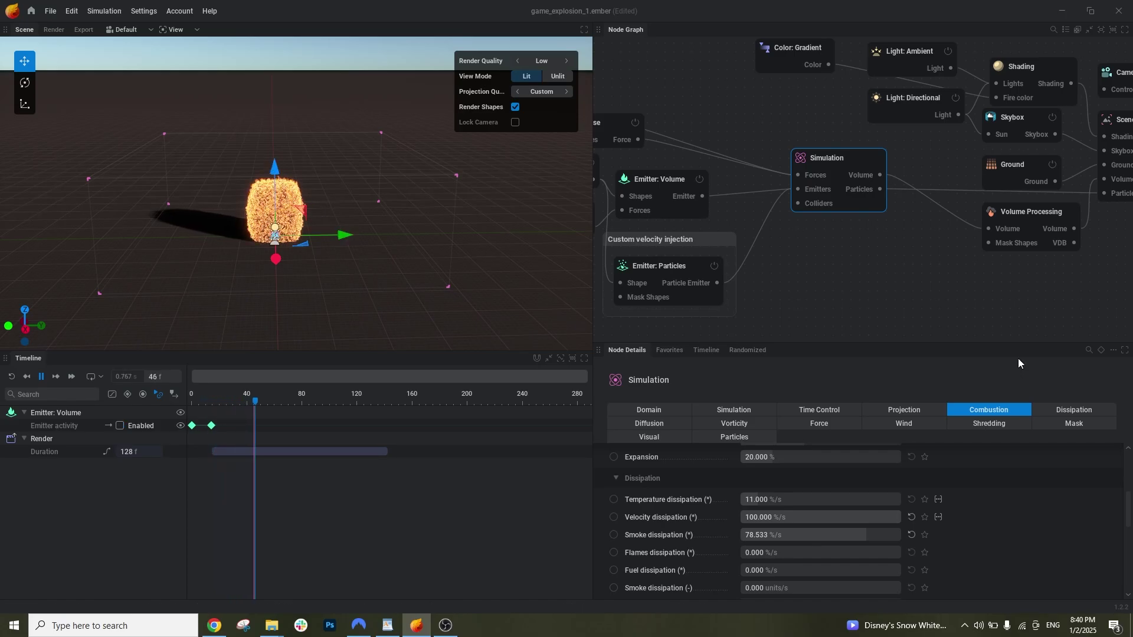
# Reset Velocity dissipation to 0 and restart the simulation from frame 0
pyautogui.click(912, 517)
pyautogui.scroll(-2, 826, 549)
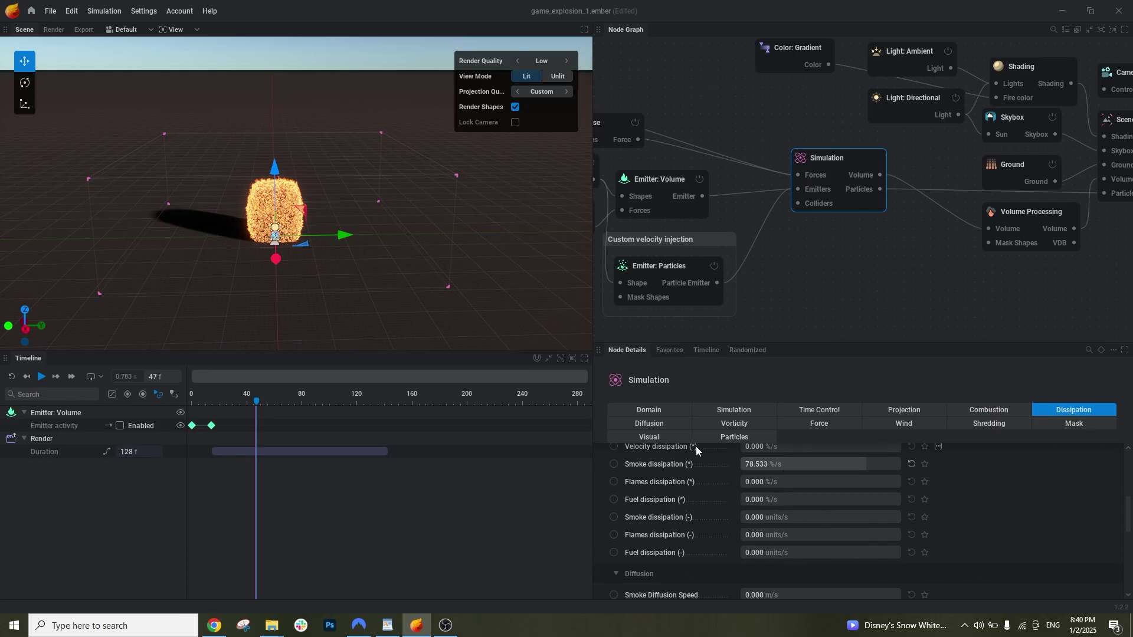
pyautogui.click(675, 426)
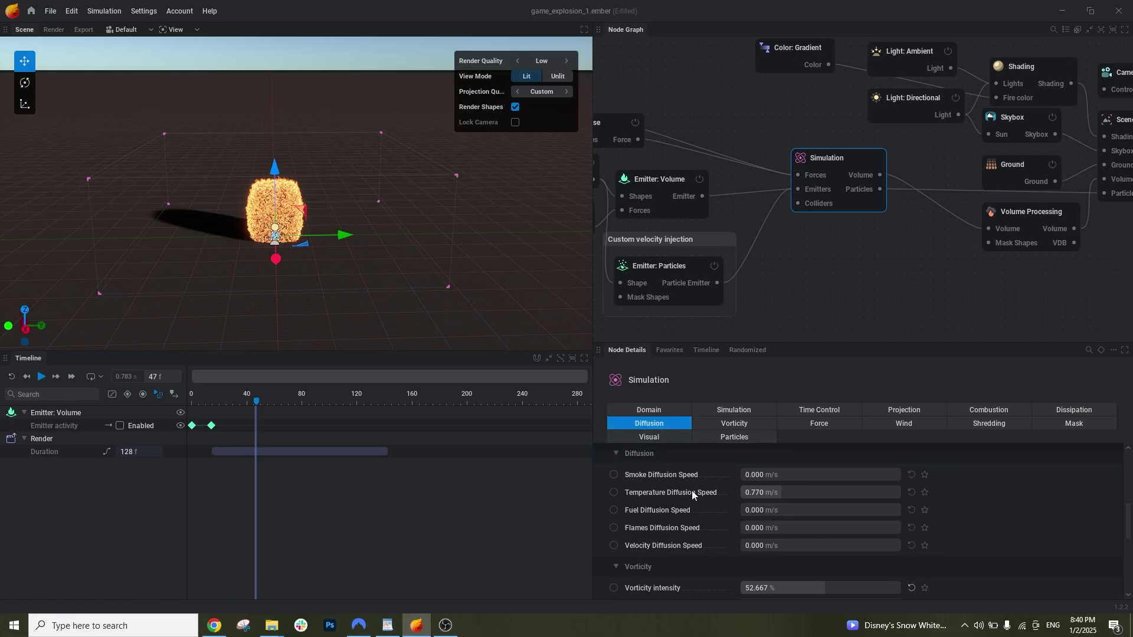
pyautogui.scroll(5, 278, 190)
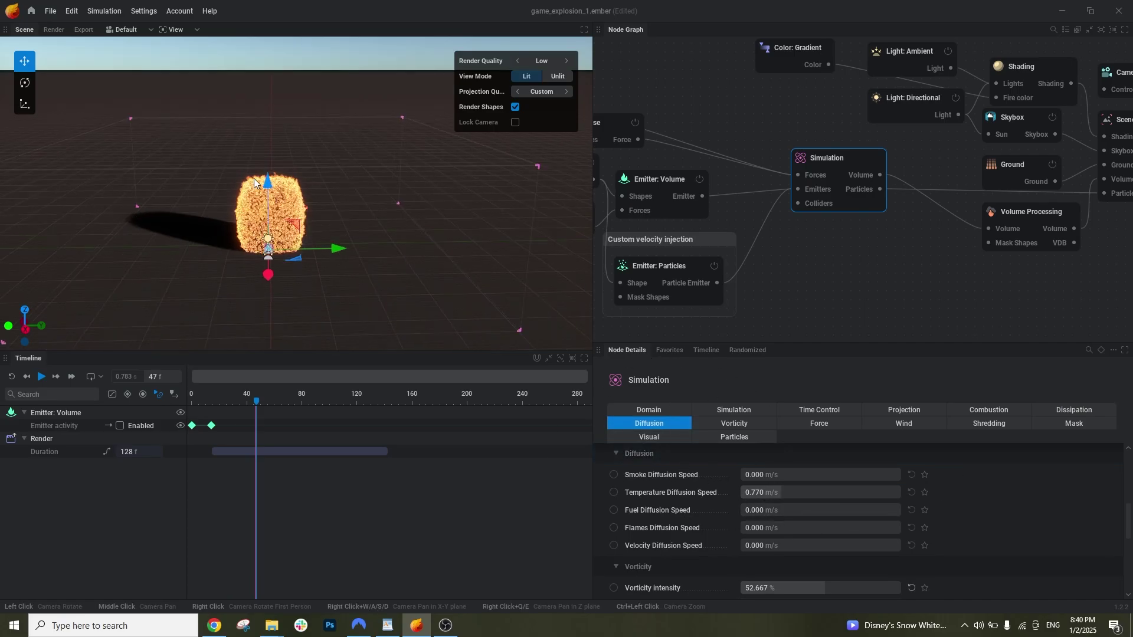
pyautogui.hotkey('ctrl', 'r')
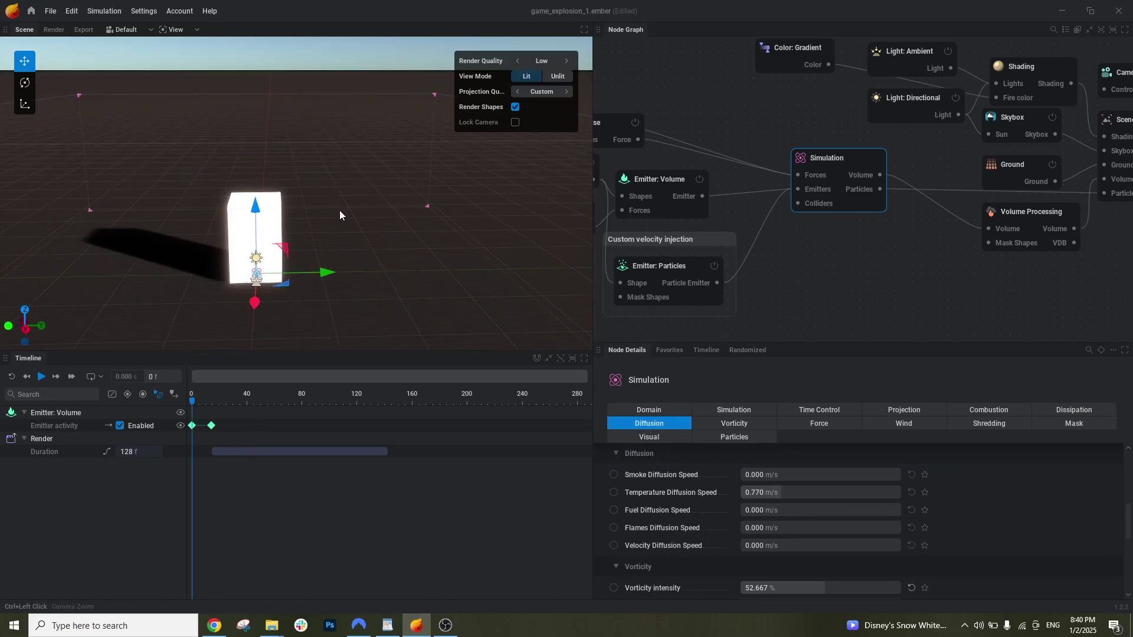
pyautogui.press('space')
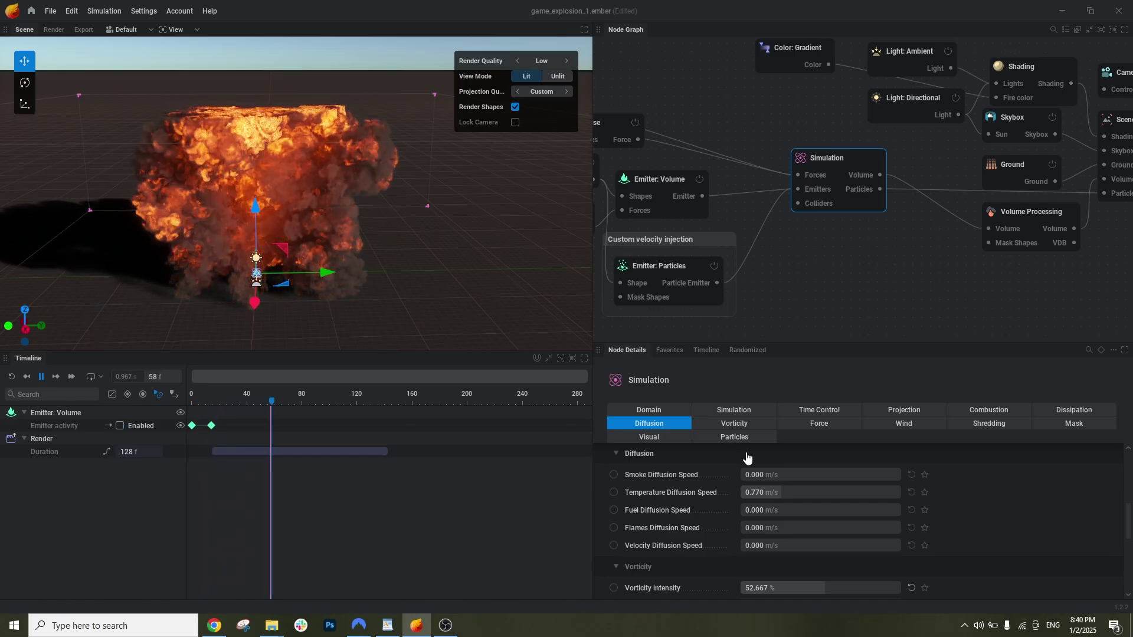
# Try Temperature Diffusion Speed at 10 m/s, then reset it to its default 0.770 m/s
pyautogui.click(814, 499)
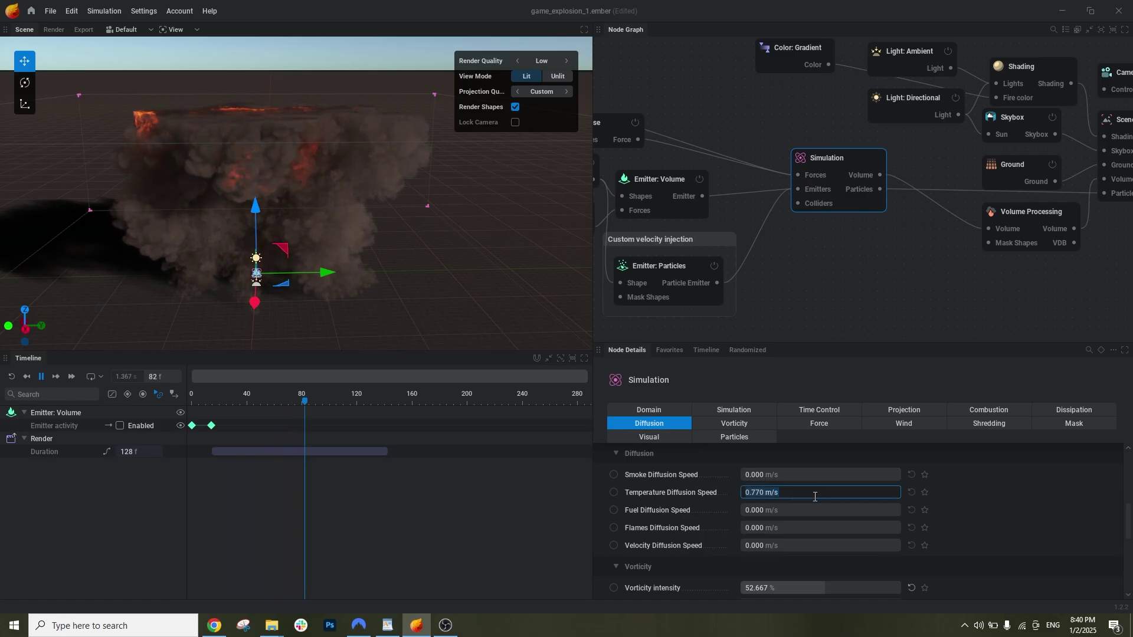
pyautogui.write('10')
pyautogui.press('Return')
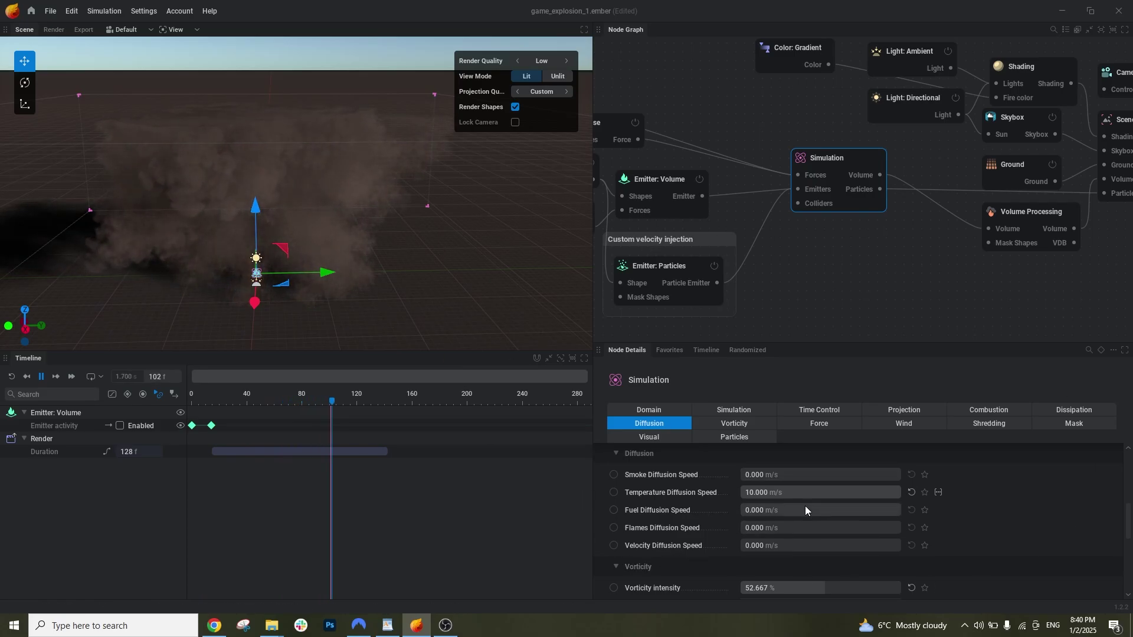
pyautogui.press('space')
pyautogui.click(799, 488)
pyautogui.click(913, 494)
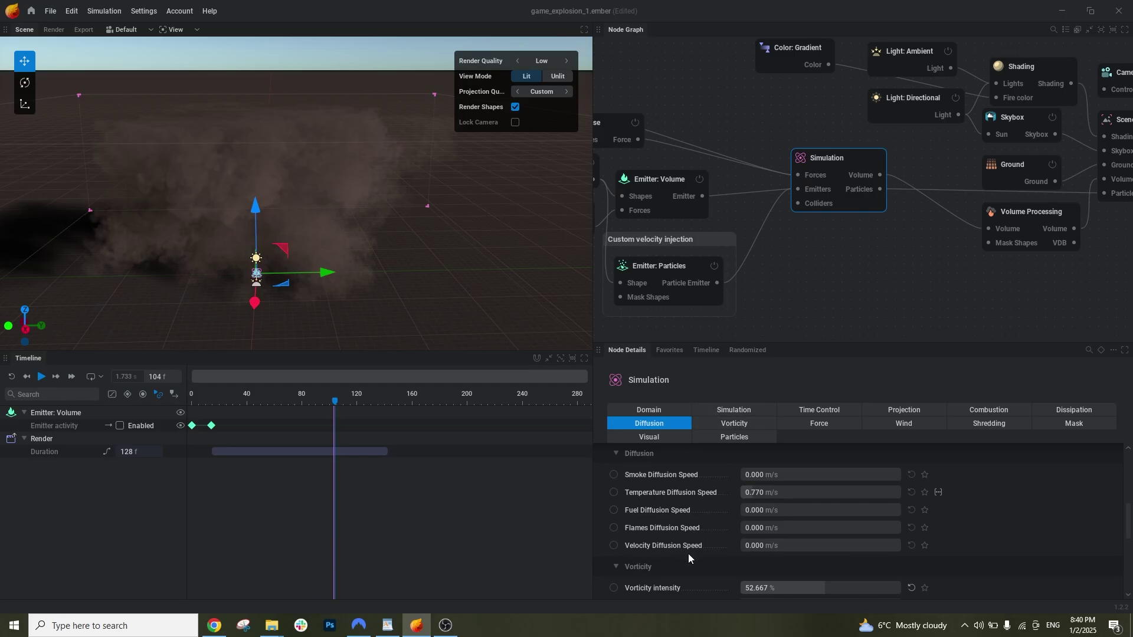
# Browse the Vorticity, Force, Wind, Shredding, Mask and Particles tabs, then pan to the force nodes
pyautogui.click(748, 424)
pyautogui.click(827, 421)
pyautogui.click(866, 423)
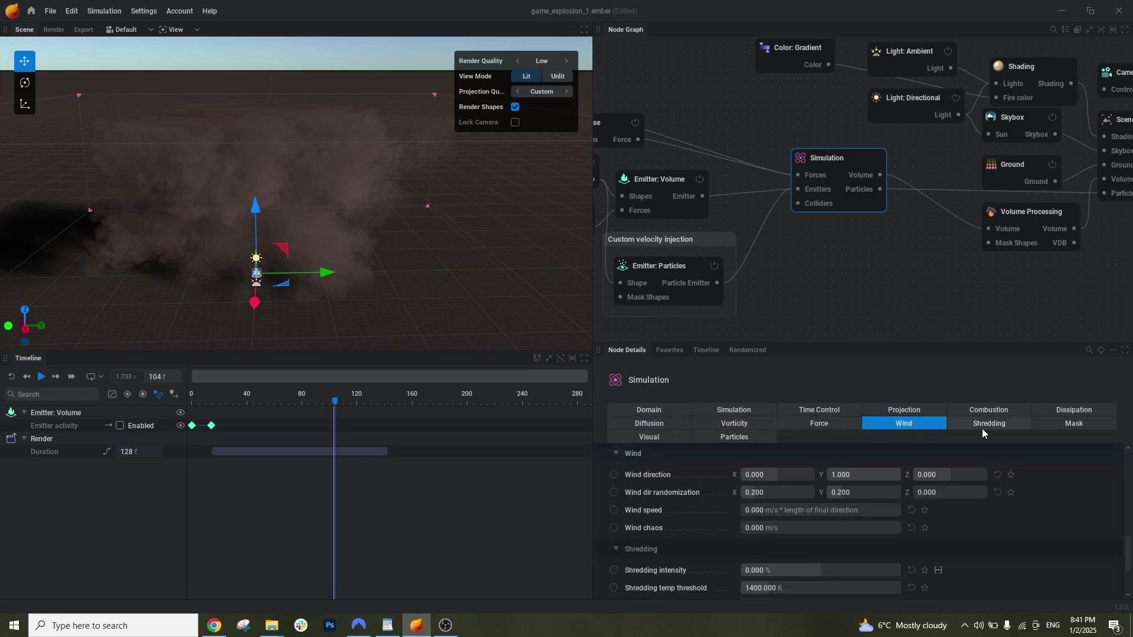
pyautogui.click(982, 426)
pyautogui.click(1069, 425)
pyautogui.click(736, 437)
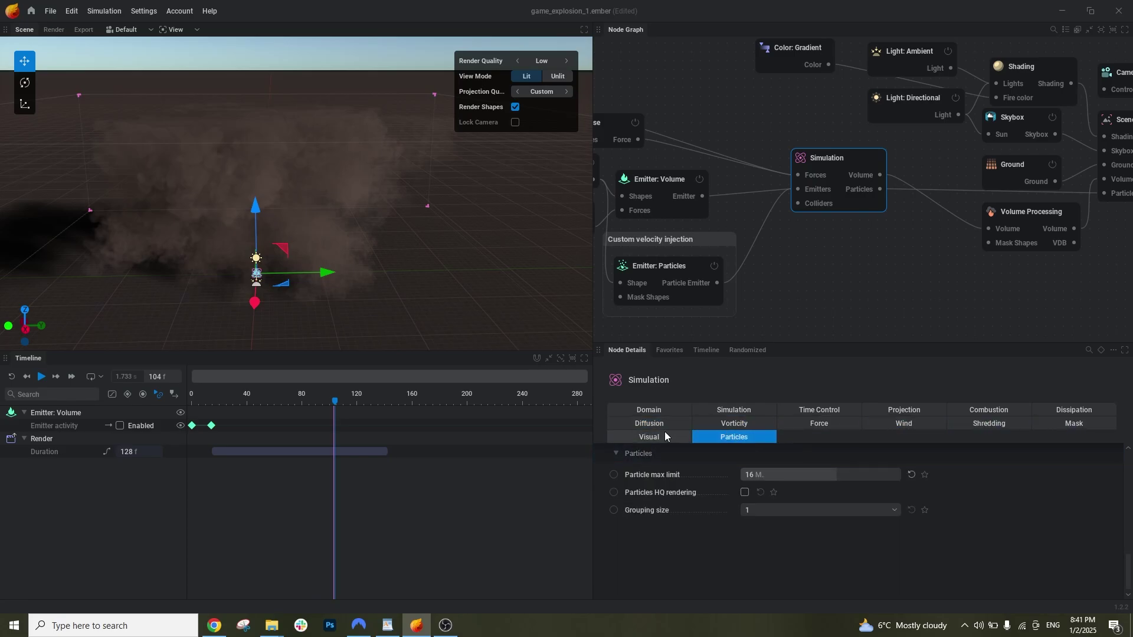
pyautogui.click(794, 425)
pyautogui.click(881, 423)
pyautogui.click(987, 424)
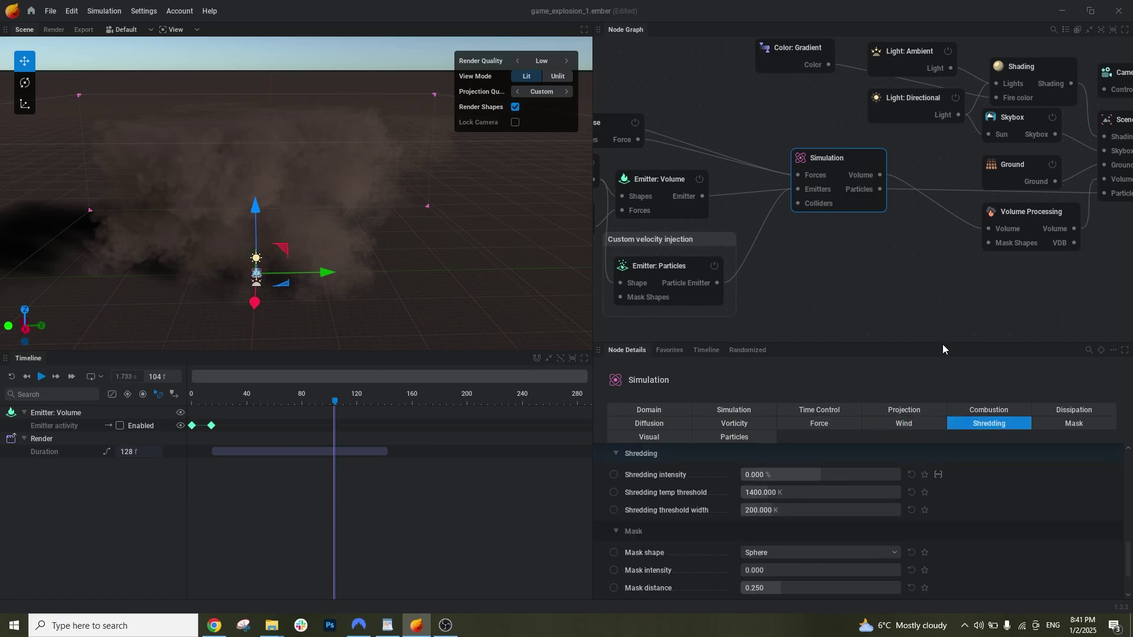
pyautogui.moveTo(840, 289); pyautogui.dragTo(968, 329, button='middle')
# Rearrange the two Force: Noise nodes so the lower one sits beneath the upper one
pyautogui.click(708, 164)
pyautogui.moveTo(708, 164); pyautogui.dragTo(686, 164)
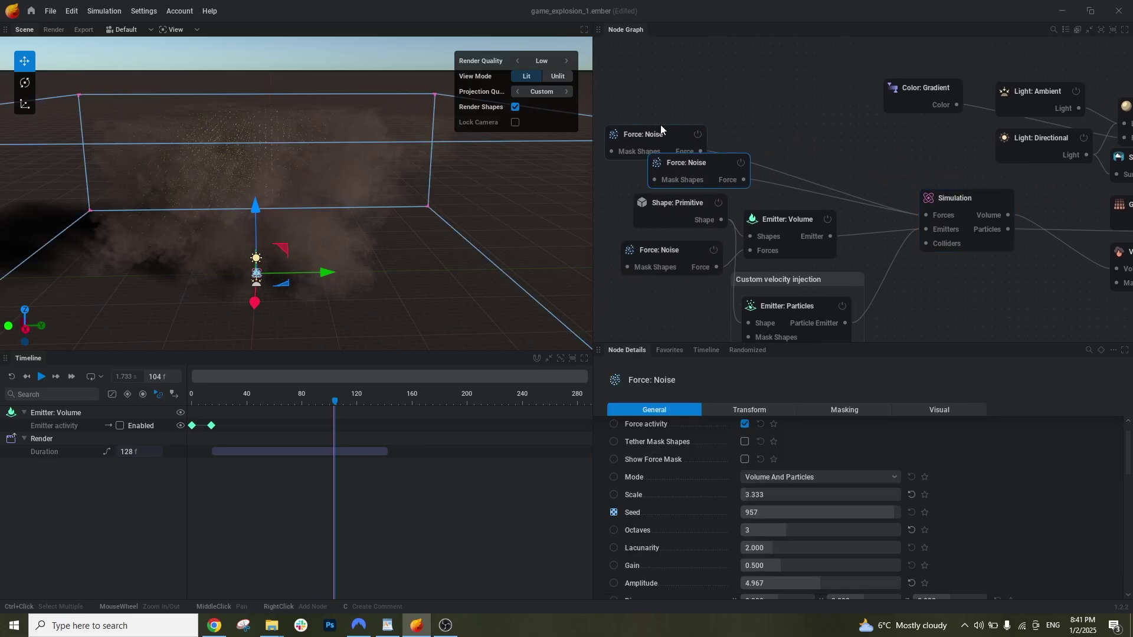
pyautogui.moveTo(659, 124); pyautogui.dragTo(730, 101)
pyautogui.click(712, 171)
pyautogui.moveTo(712, 171); pyautogui.dragTo(764, 167)
pyautogui.moveTo(732, 113); pyautogui.dragTo(763, 108)
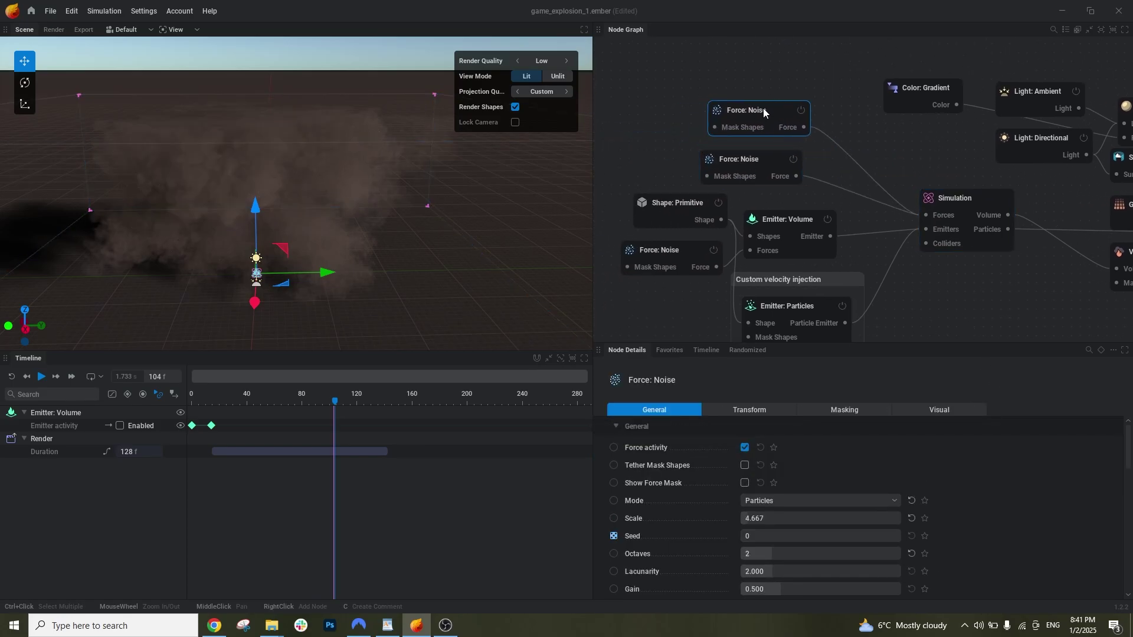
pyautogui.moveTo(755, 165); pyautogui.dragTo(763, 154)
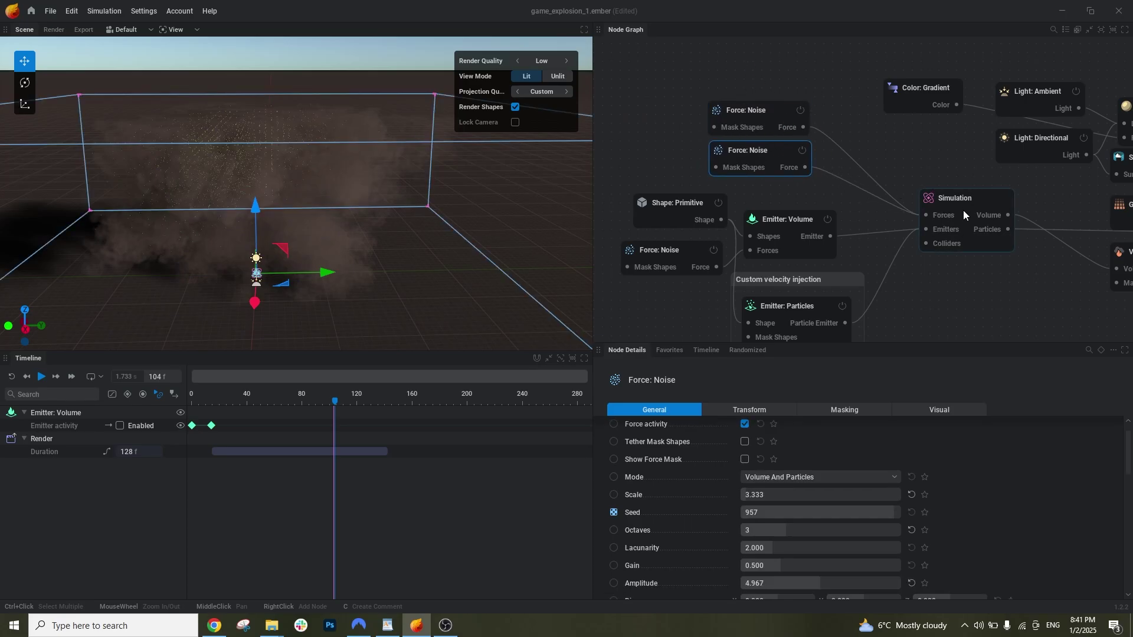
# Preview the explosion, then open the upper Force: Noise node showing Scale 4.667 and Amplitude 15
pyautogui.press('space')
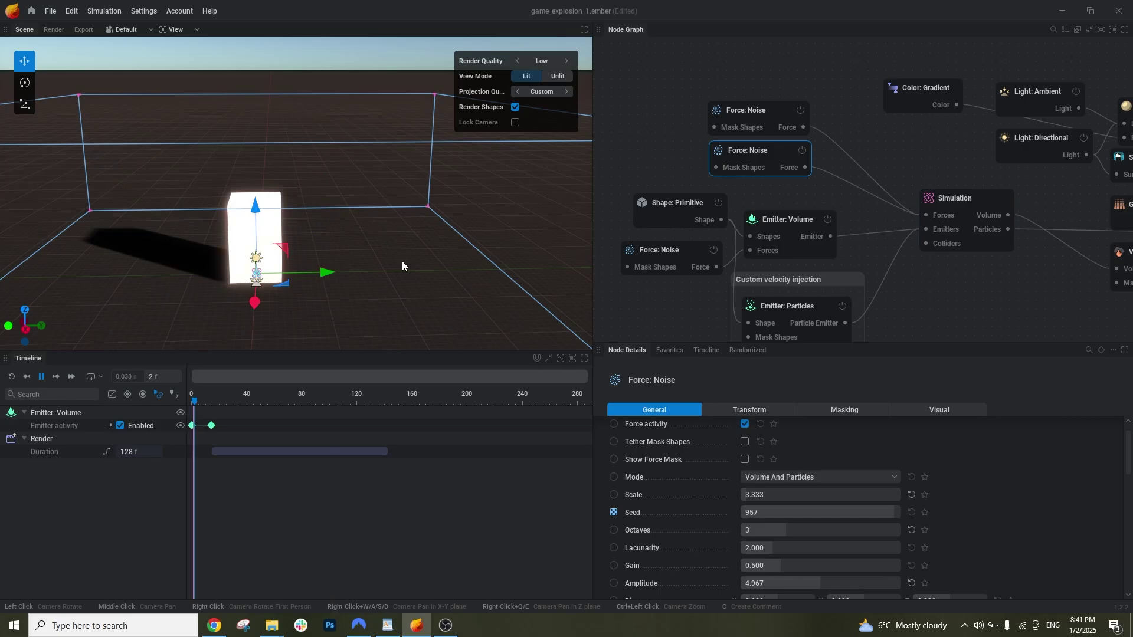
pyautogui.press('space')
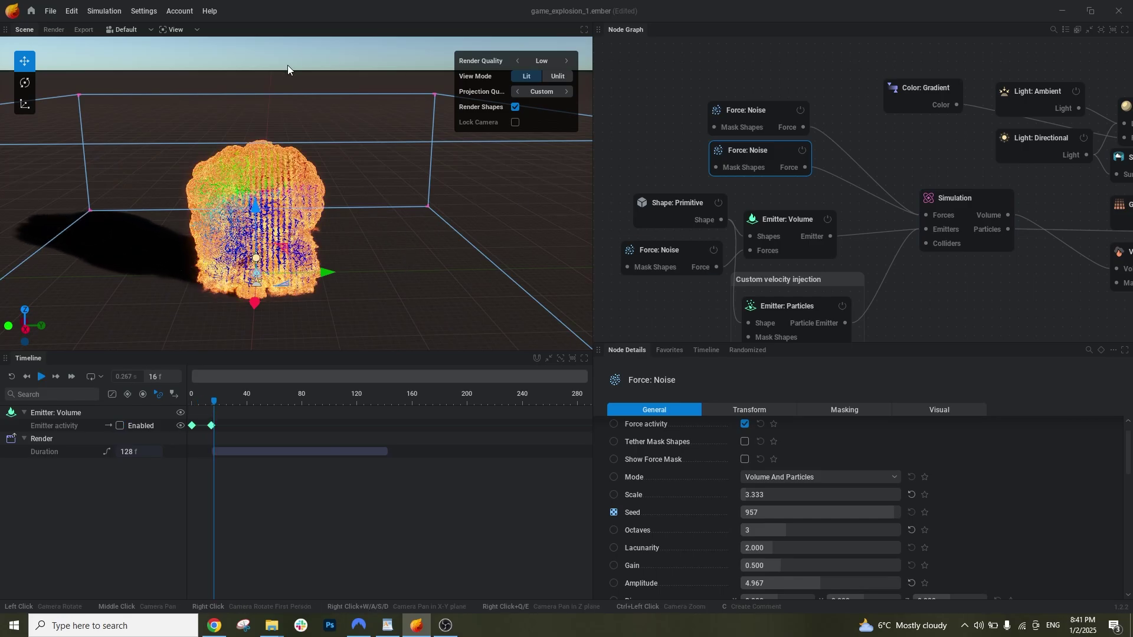
pyautogui.moveTo(295, 184); pyautogui.dragTo(362, 199)
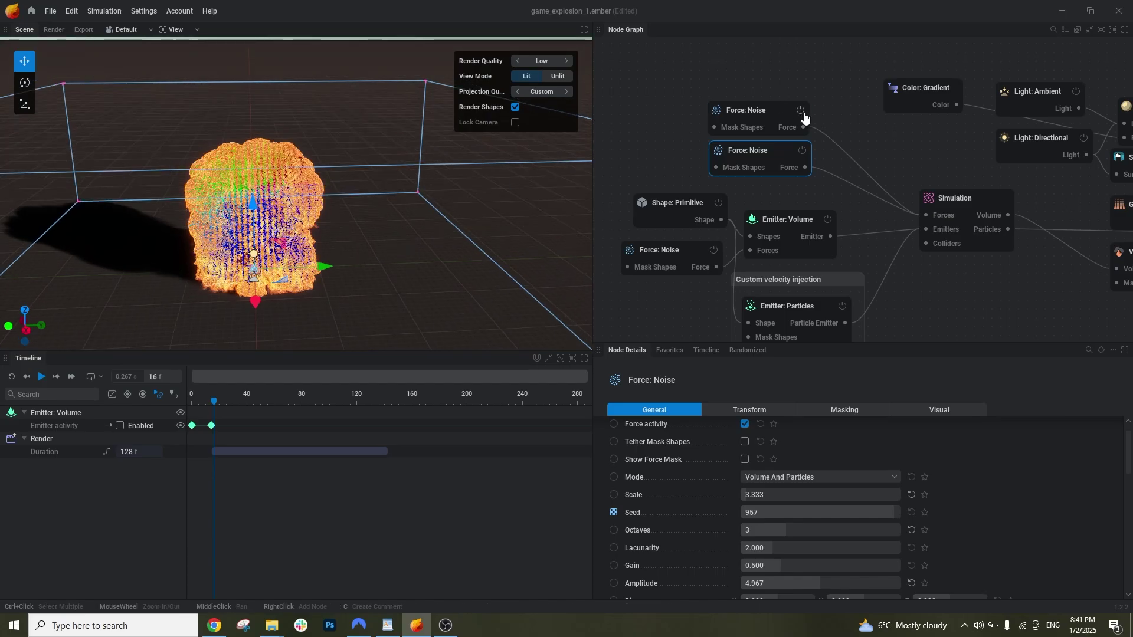
pyautogui.click(770, 118)
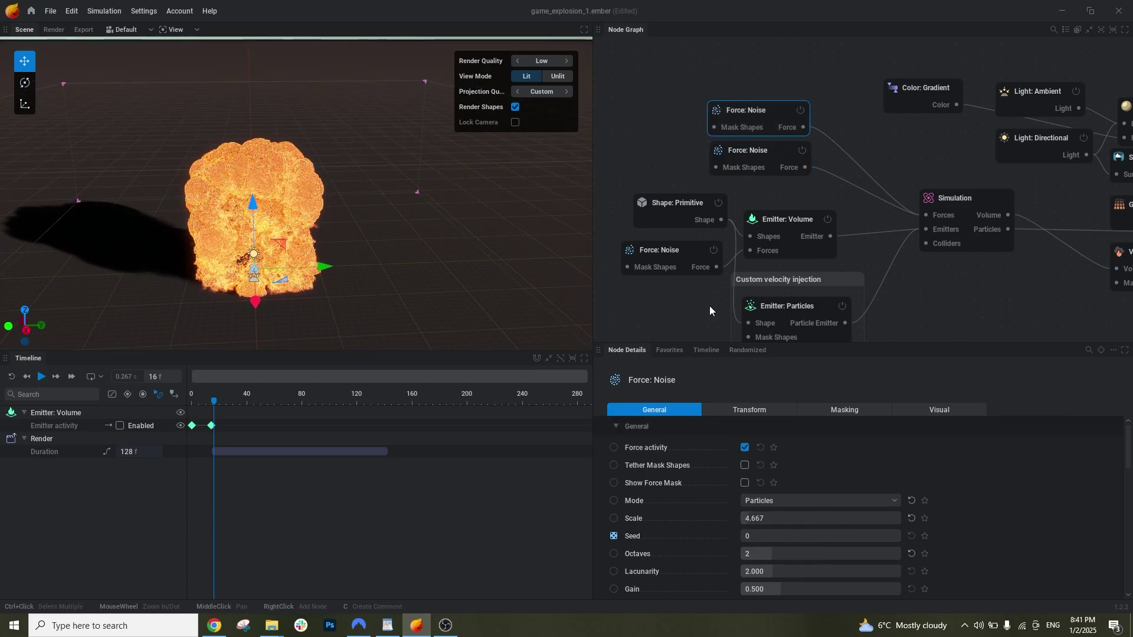
pyautogui.scroll(-3, 761, 566)
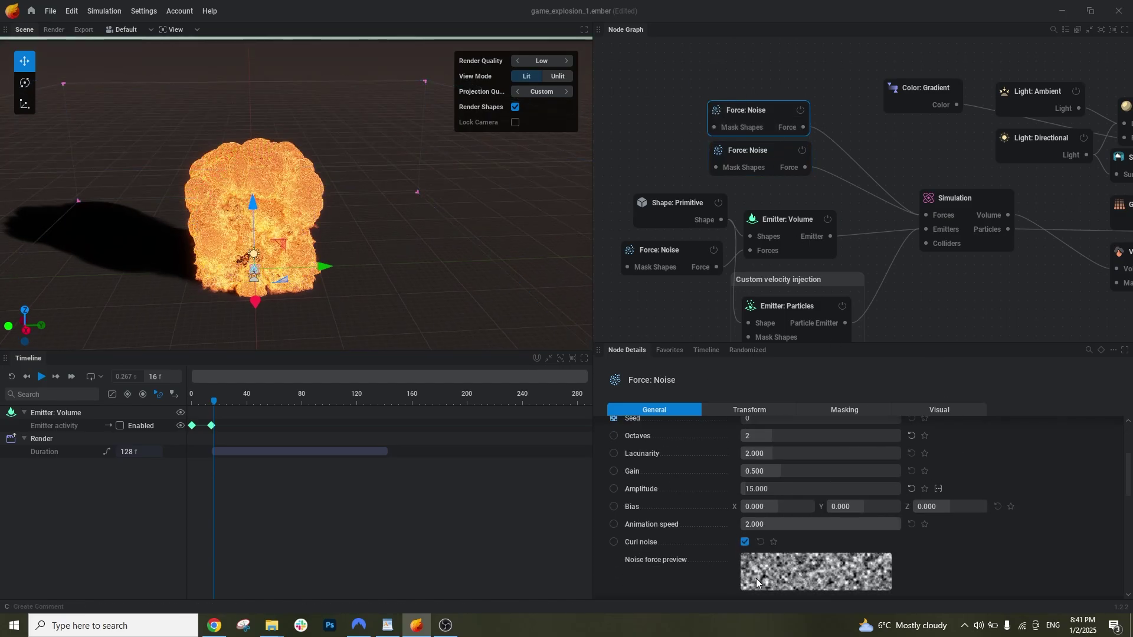
pyautogui.scroll(2, 767, 476)
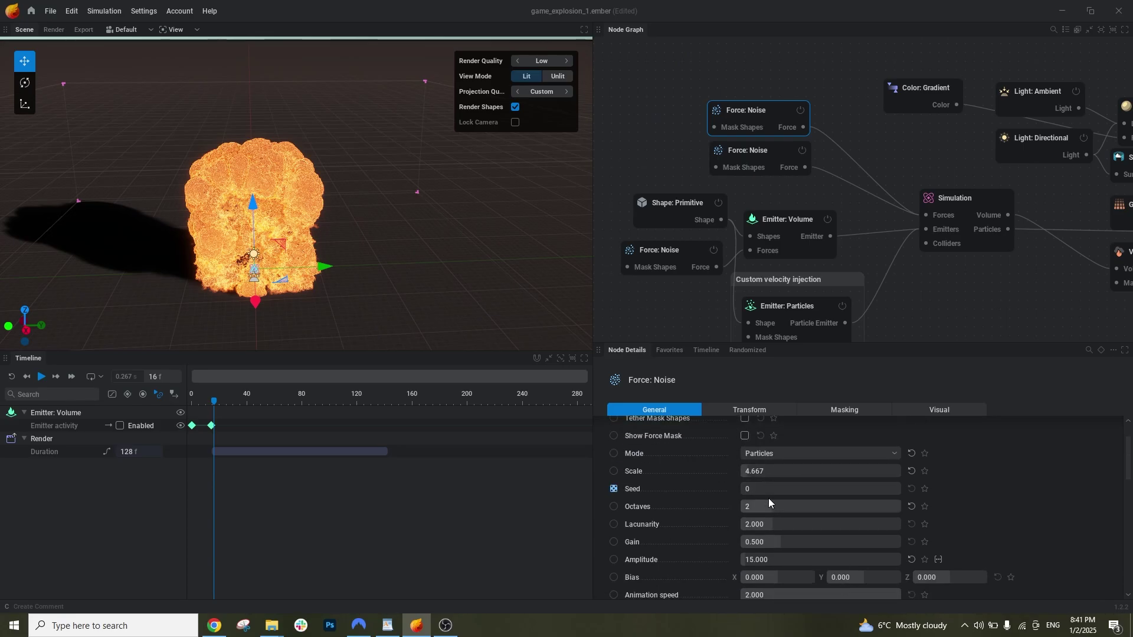
# Try a Scale of 100 on the upper Force: Noise node and inspect the result
pyautogui.click(771, 470)
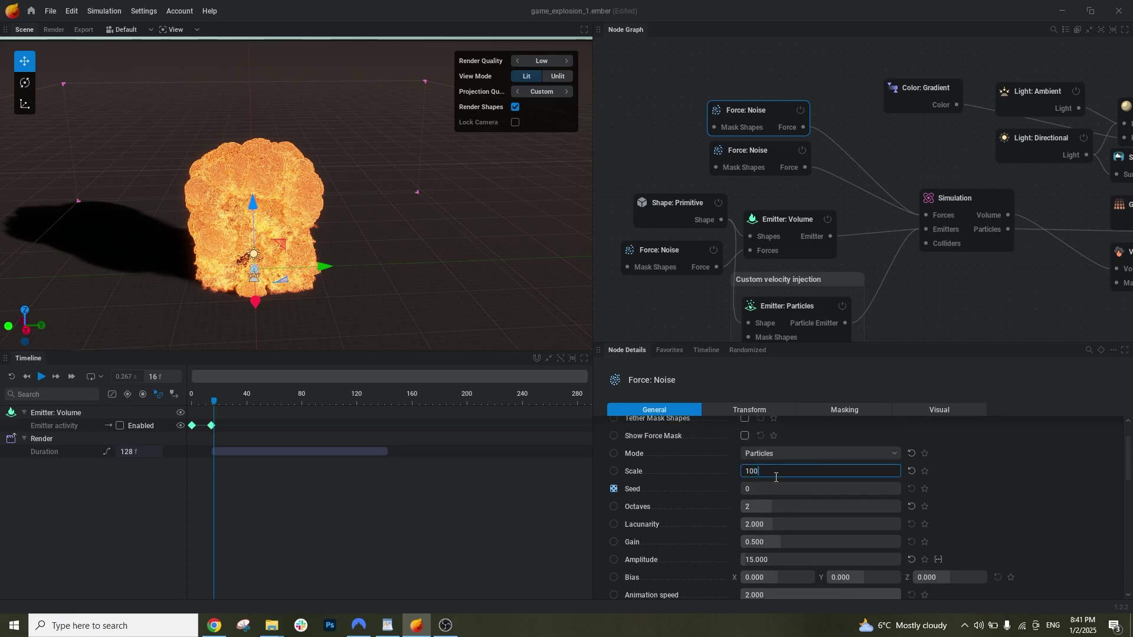
pyautogui.write('100')
pyautogui.press('Return')
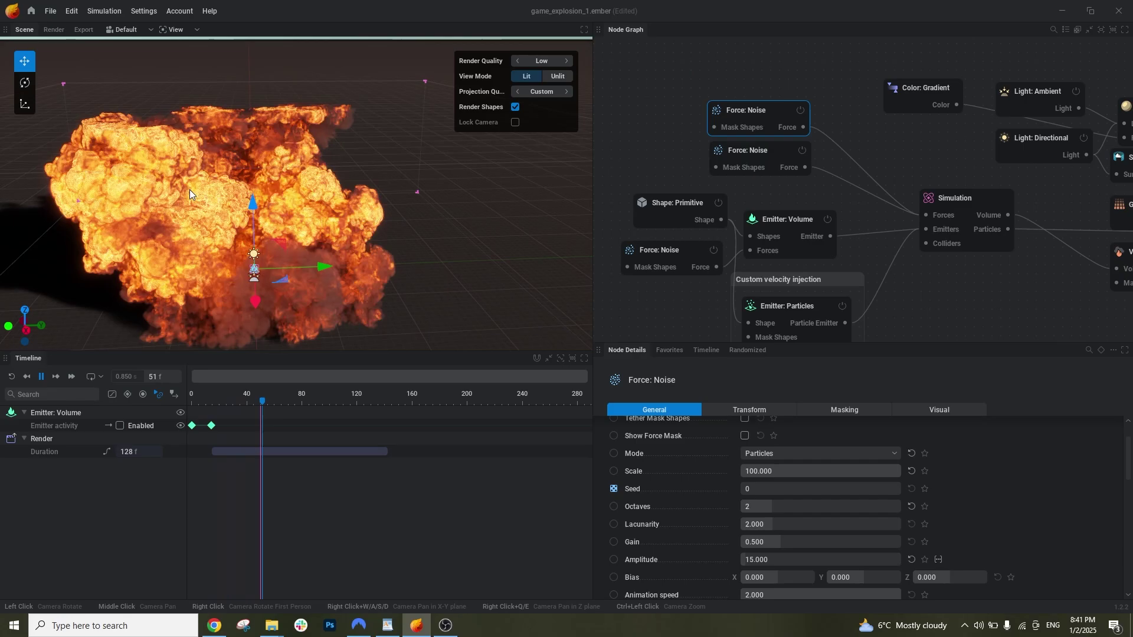
pyautogui.scroll(-4, 845, 578)
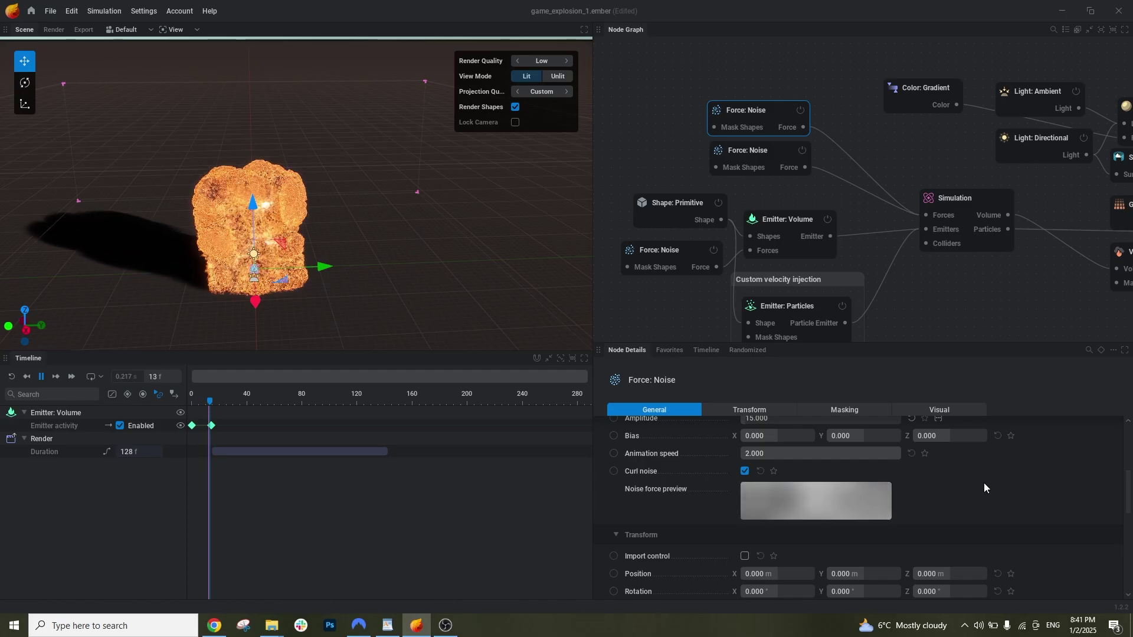
pyautogui.scroll(4, 935, 490)
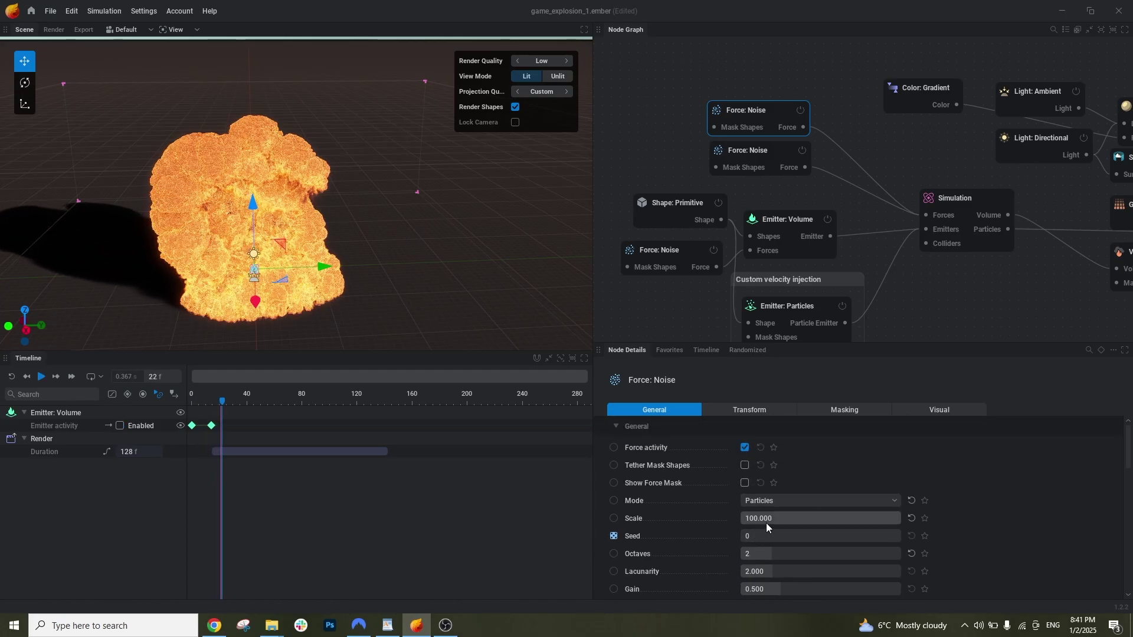
# Set the upper Force: Noise Scale to 0.1 and pause to inspect the explosion
pyautogui.click(766, 522)
pyautogui.write('.1')
pyautogui.press('Return')
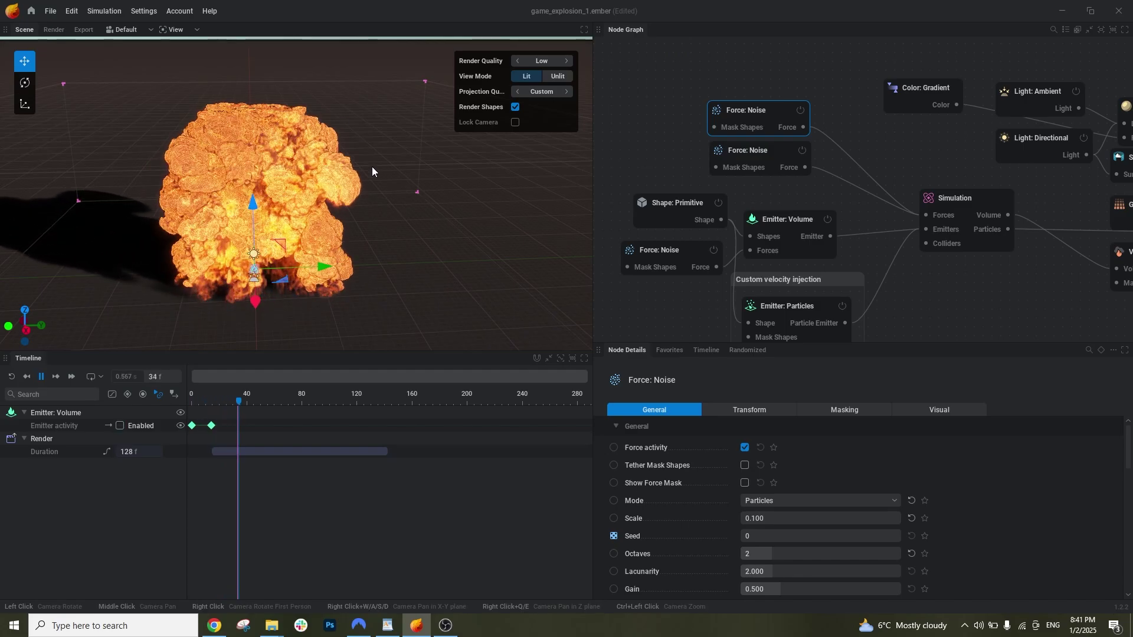
pyautogui.press('space')
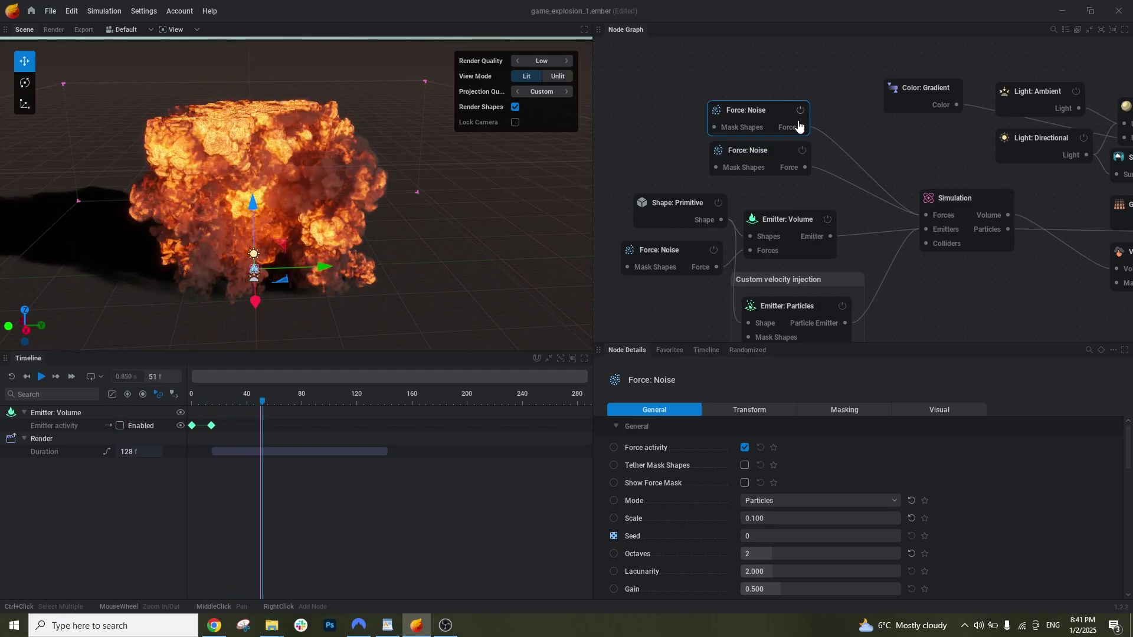
# Pan the node graph, deselect the noise node, and open then dismiss the add-node menu
pyautogui.moveTo(774, 186); pyautogui.dragTo(700, 111, button='middle')
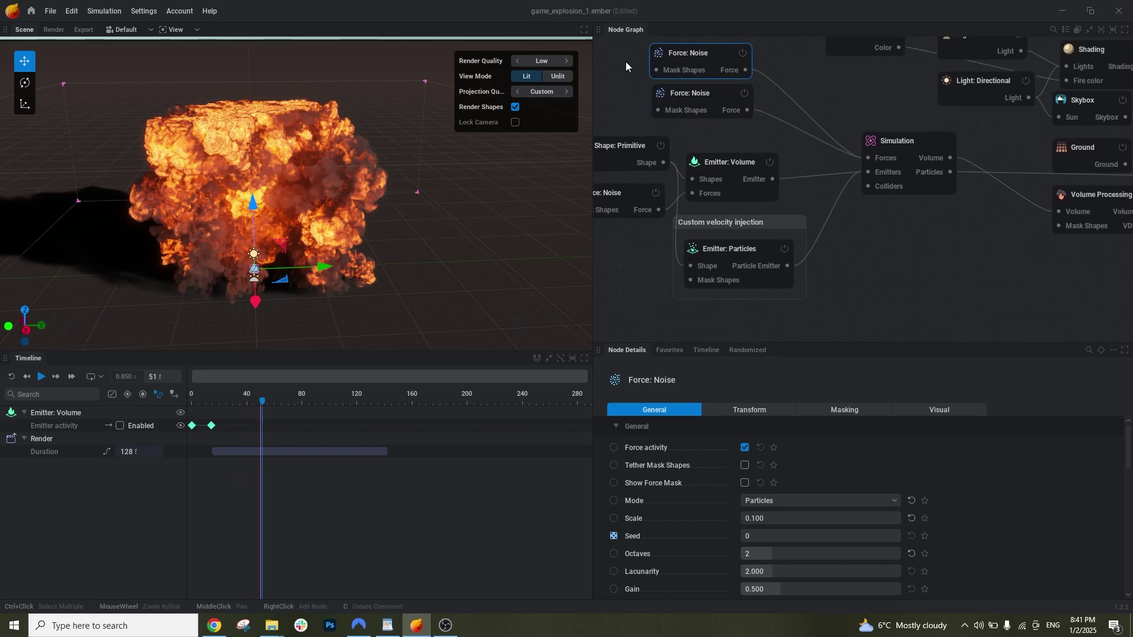
pyautogui.click(833, 92)
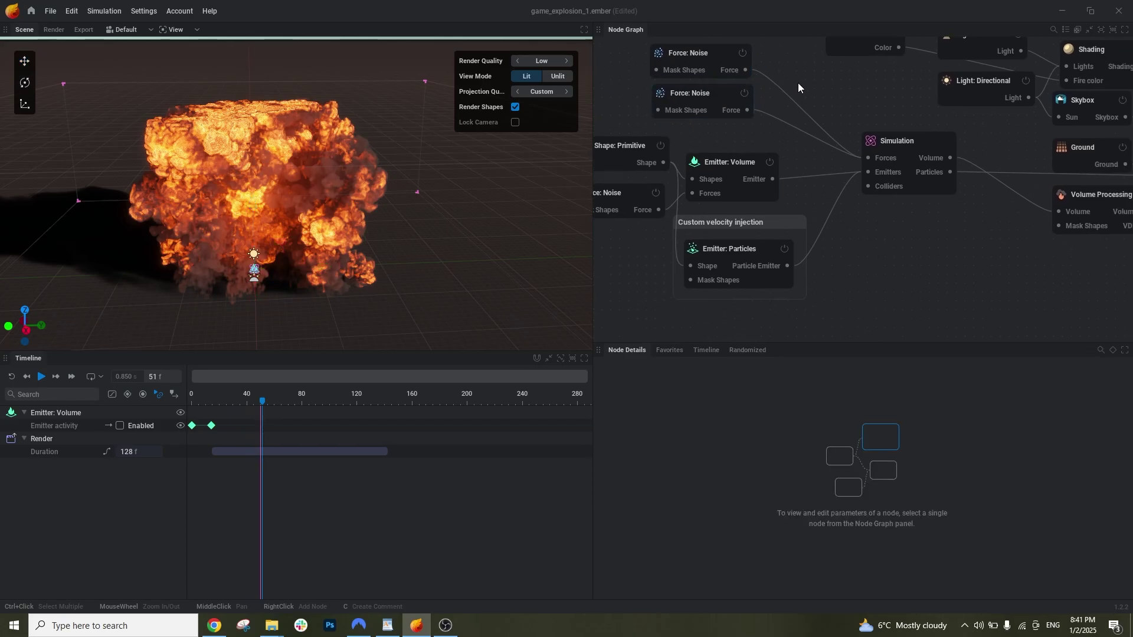
pyautogui.moveTo(798, 83); pyautogui.dragTo(818, 112, button='middle')
pyautogui.rightClick(809, 79)
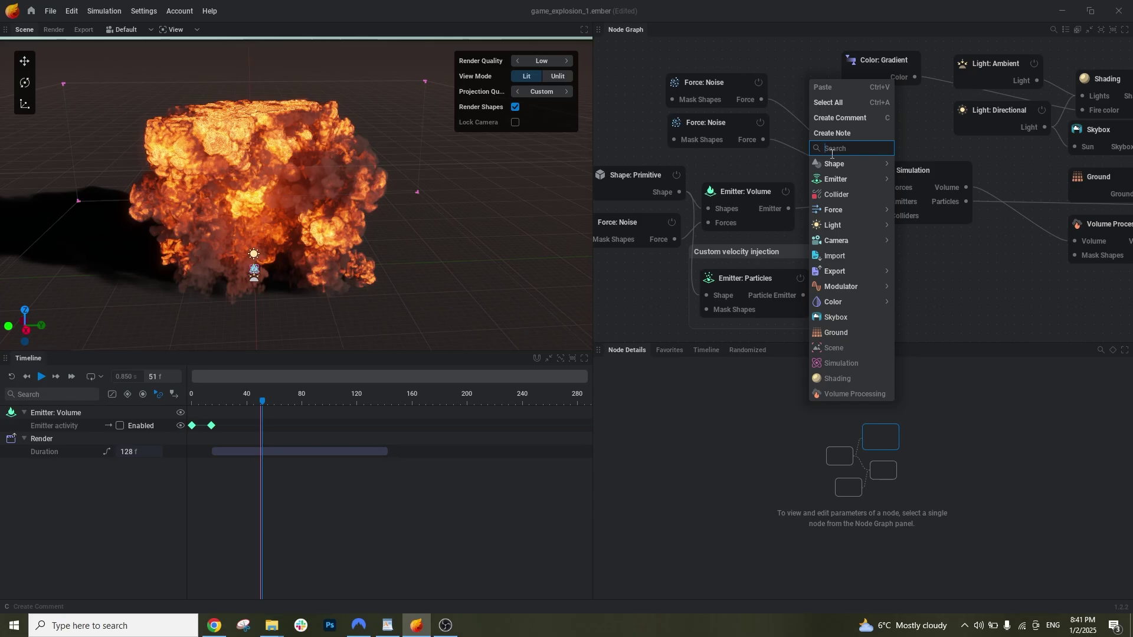
pyautogui.click(782, 77)
pyautogui.rightClick(808, 98)
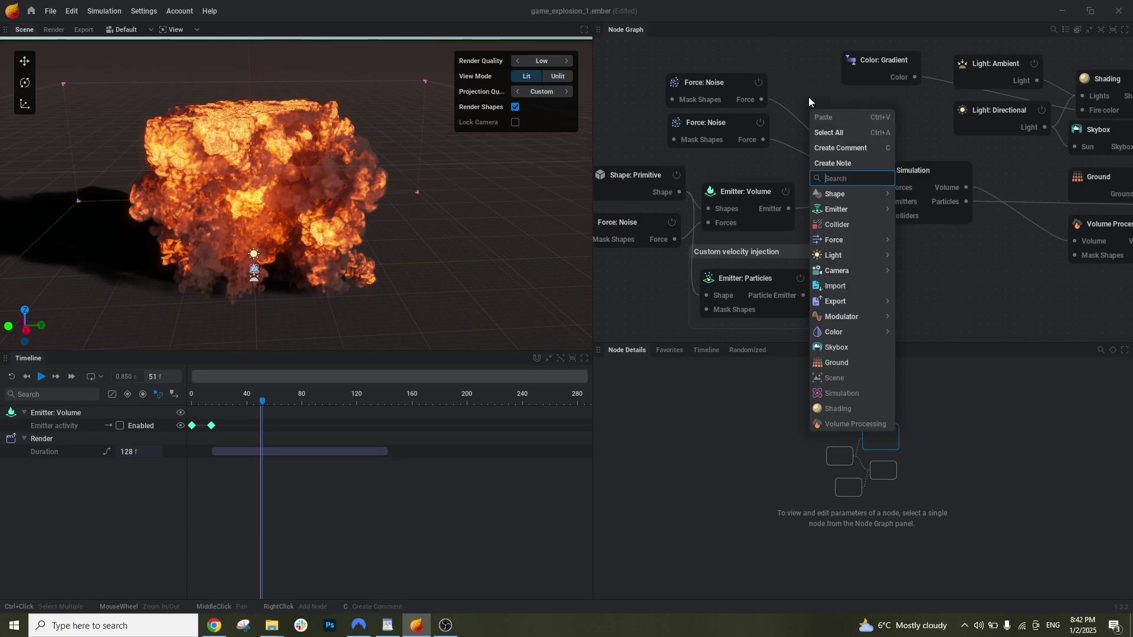
pyautogui.click(816, 90)
# Browse the Force submenu without adding a node, then open the Emitter: Volume node's settings
pyautogui.rightClick(815, 89)
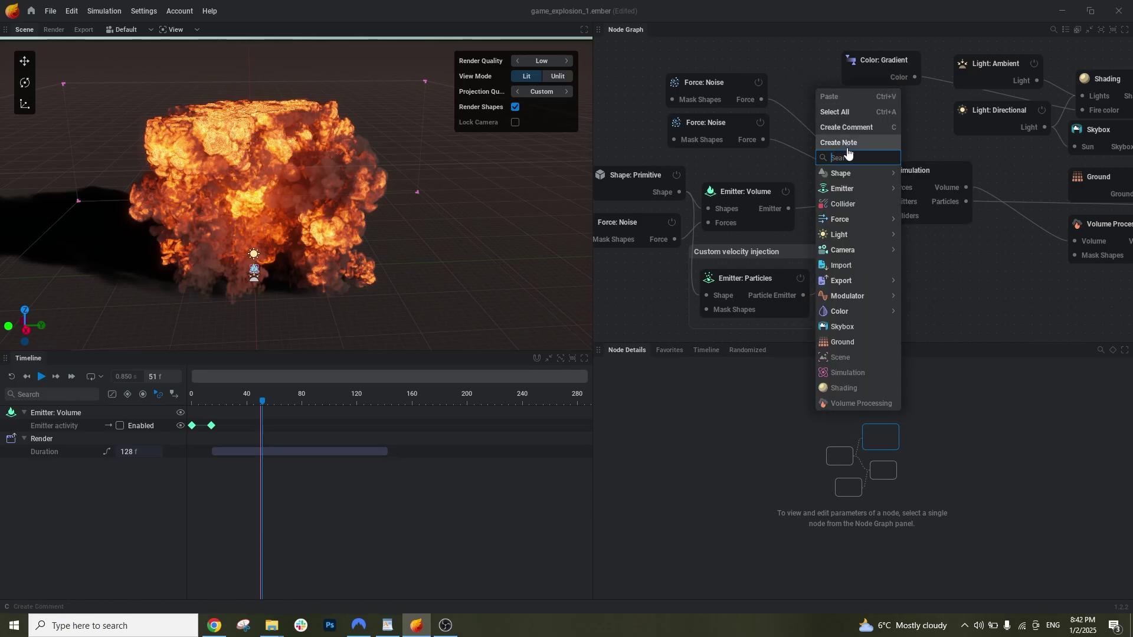
pyautogui.moveTo(859, 188)
pyautogui.moveTo(861, 221)
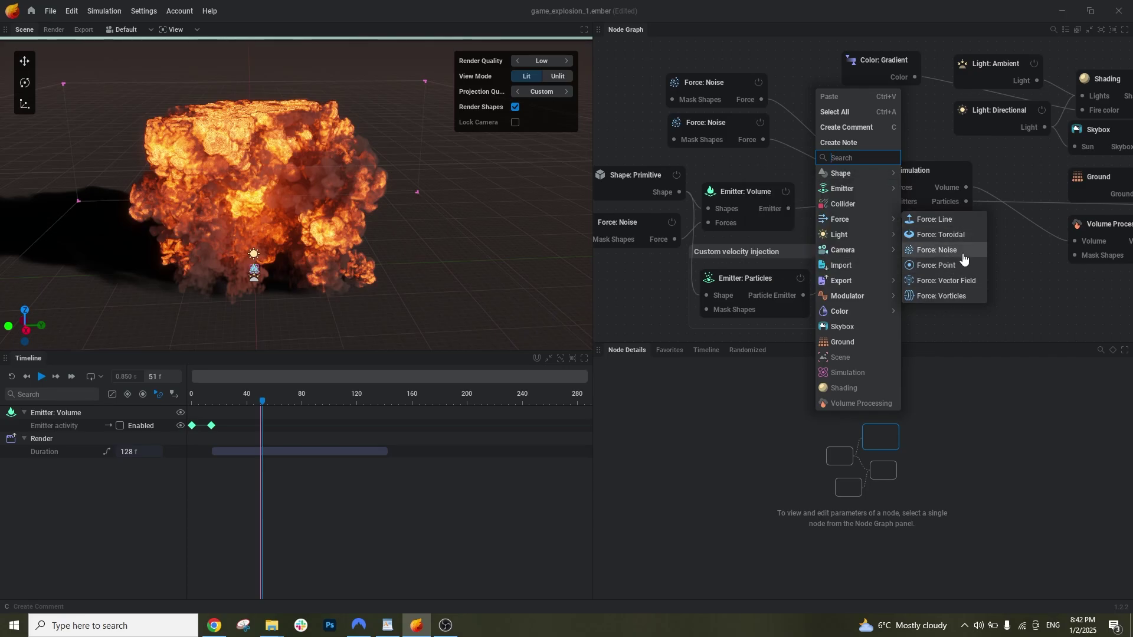
pyautogui.click(787, 73)
pyautogui.moveTo(807, 211); pyautogui.dragTo(885, 177, button='middle')
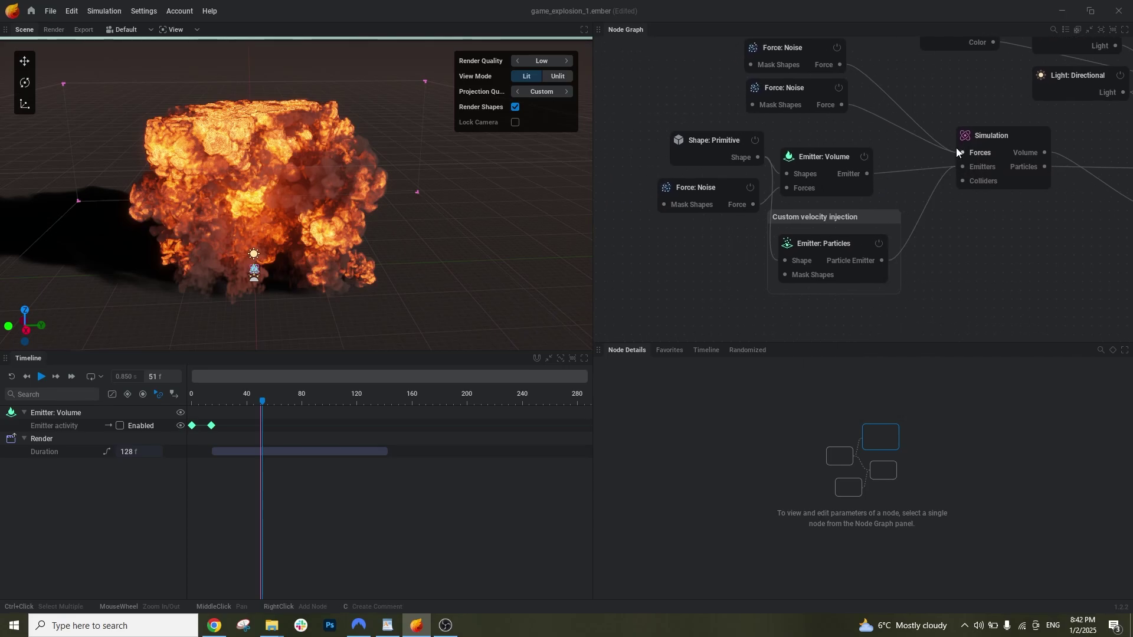
pyautogui.click(826, 162)
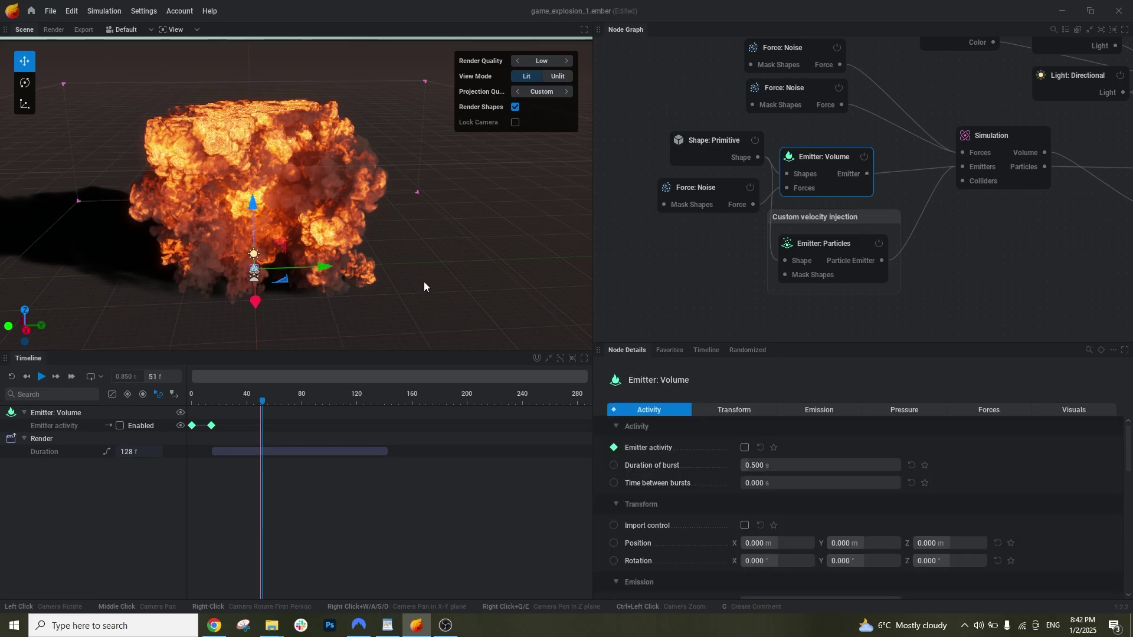
# Change the Shape: Primitive emitter from Box to a Sphere of radius 6.167 m and play the explosion
pyautogui.press('r')
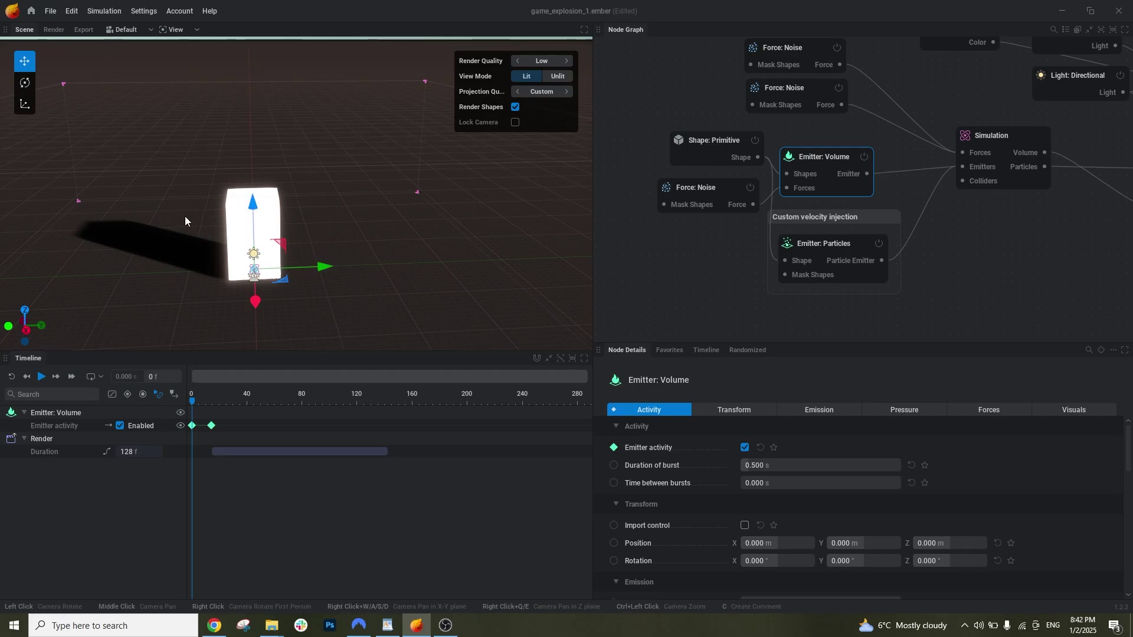
pyautogui.click(694, 142)
pyautogui.moveTo(724, 144); pyautogui.dragTo(693, 141)
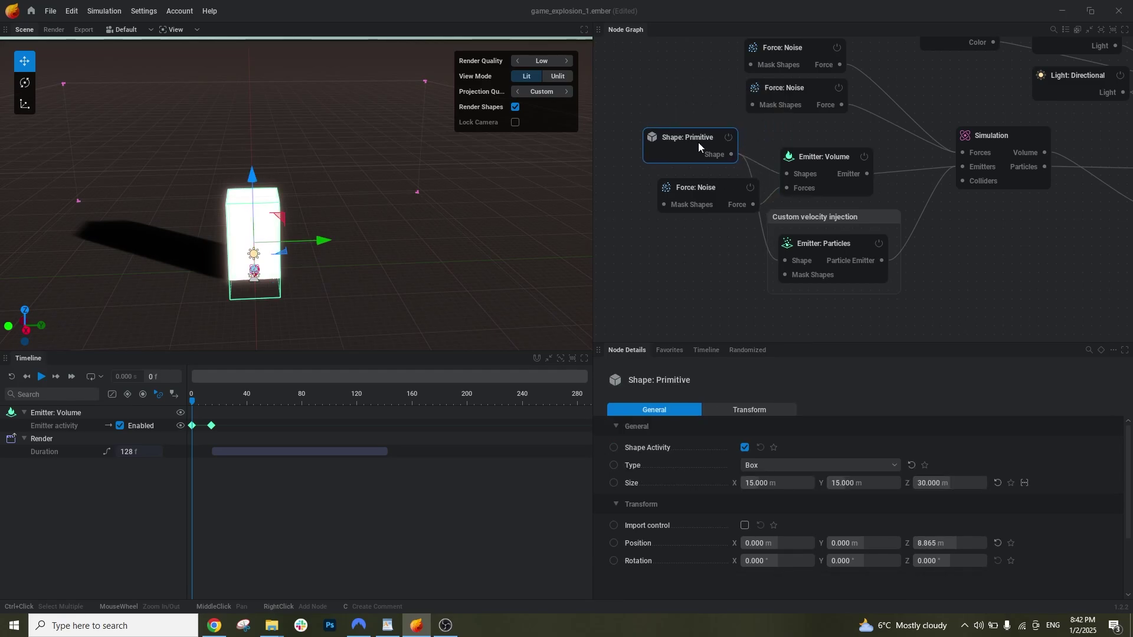
pyautogui.click(817, 466)
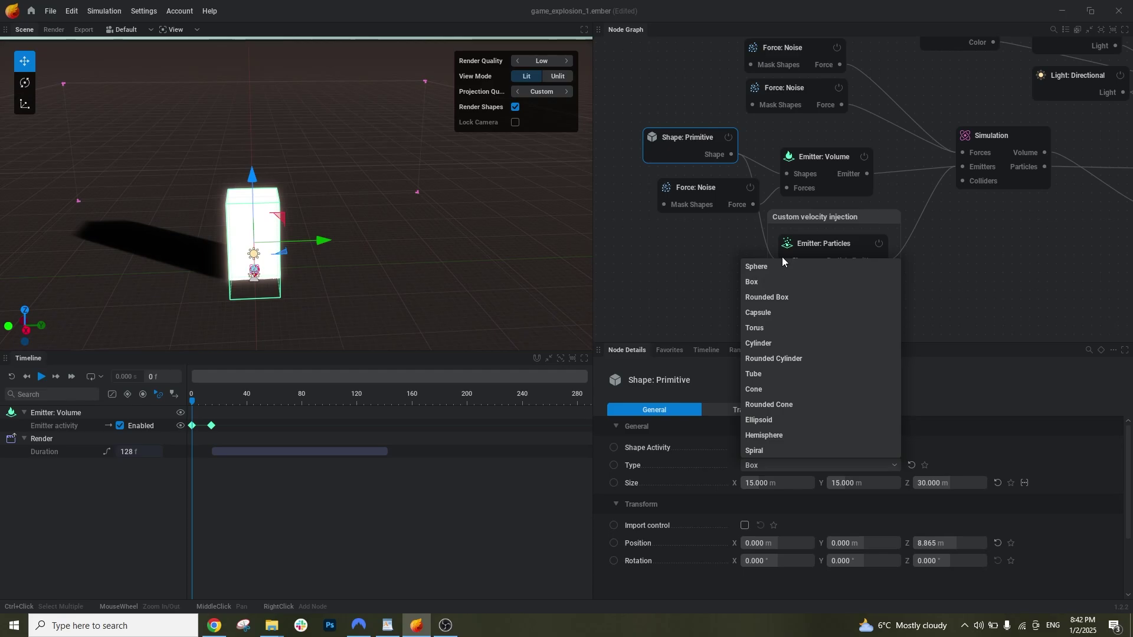
pyautogui.click(767, 266)
pyautogui.press('space')
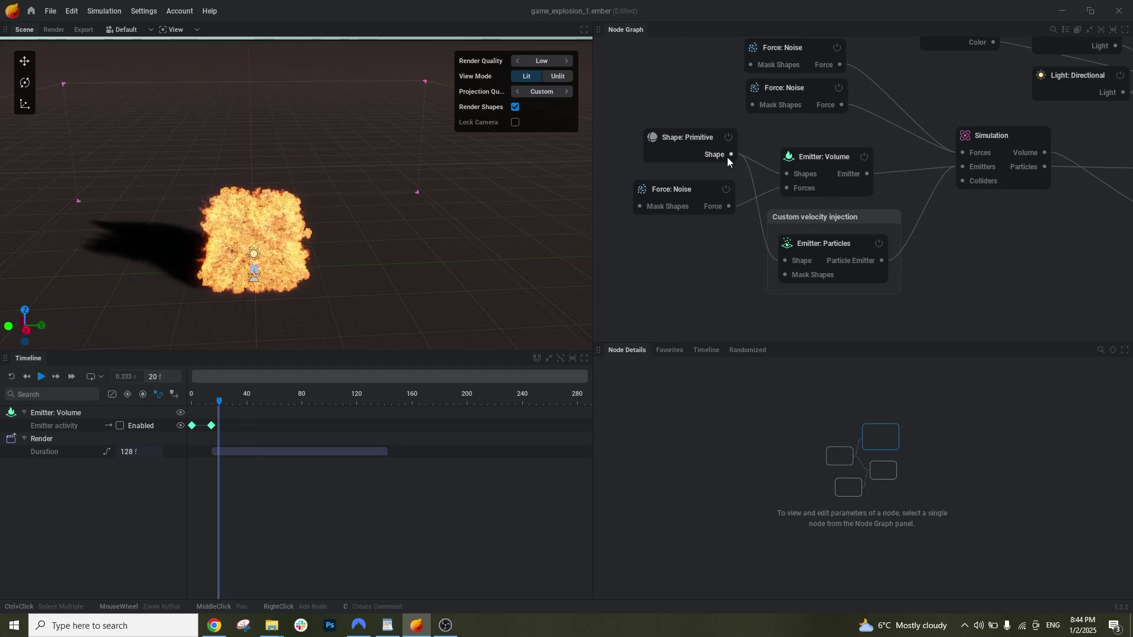
# Open the lower Force: Noise node's settings and set its Scale to 1000
pyautogui.click(684, 145)
pyautogui.click(677, 197)
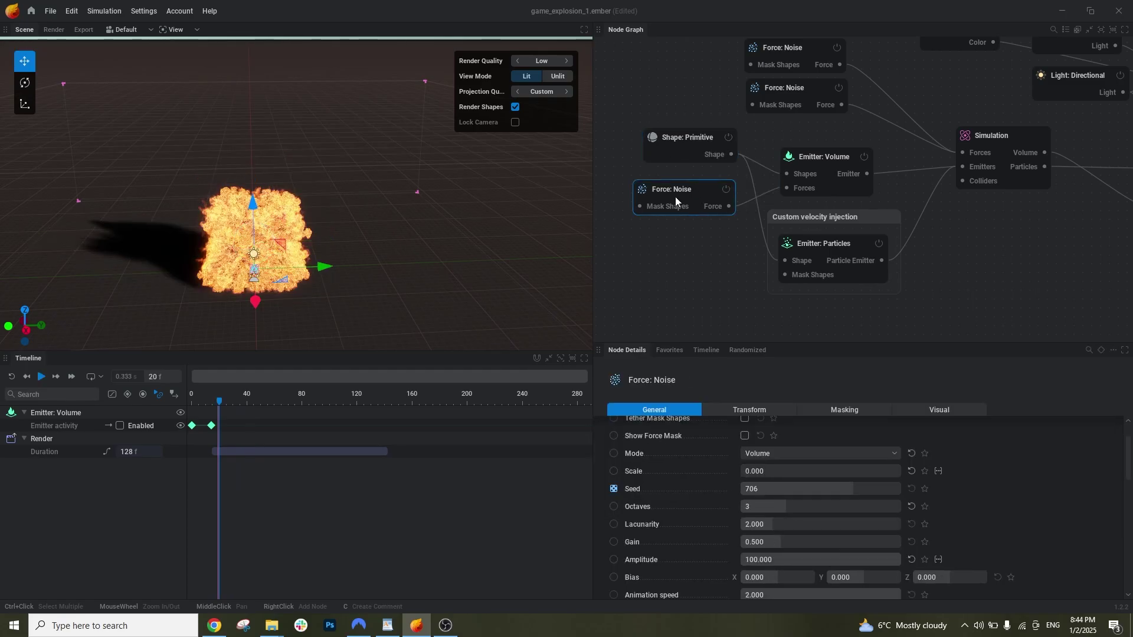
pyautogui.click(844, 168)
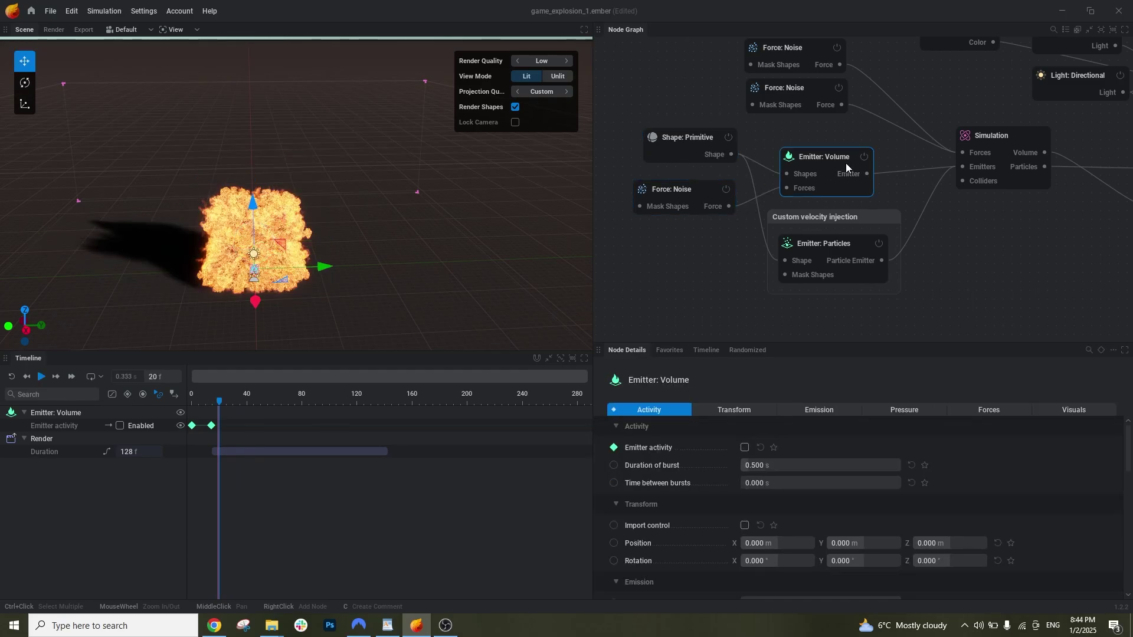
pyautogui.click(653, 189)
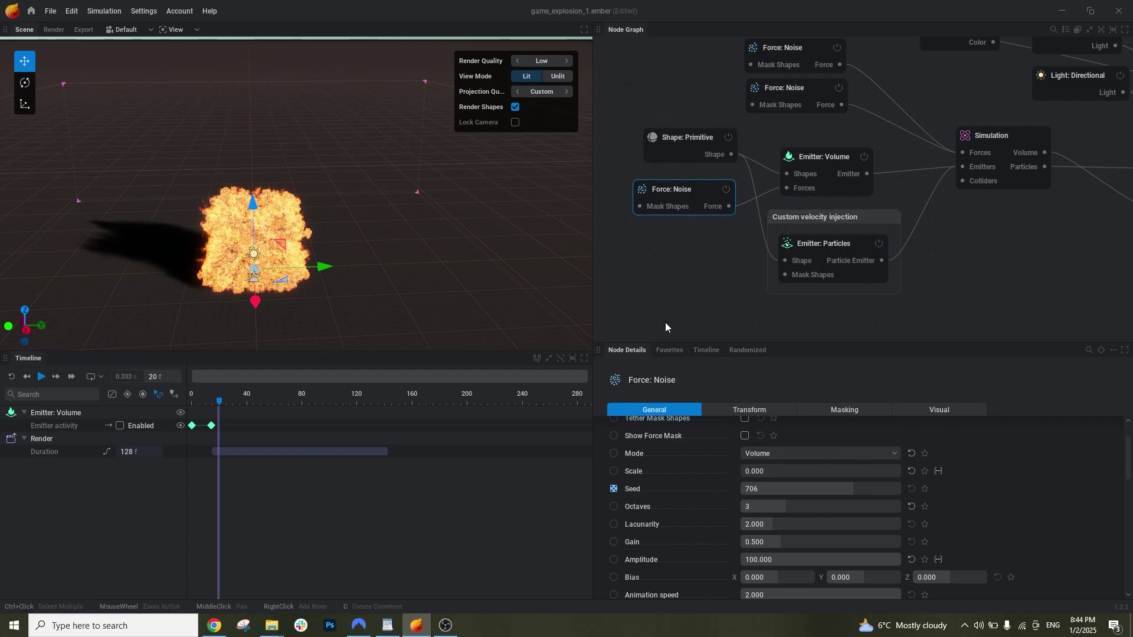
pyautogui.scroll(-3, 761, 469)
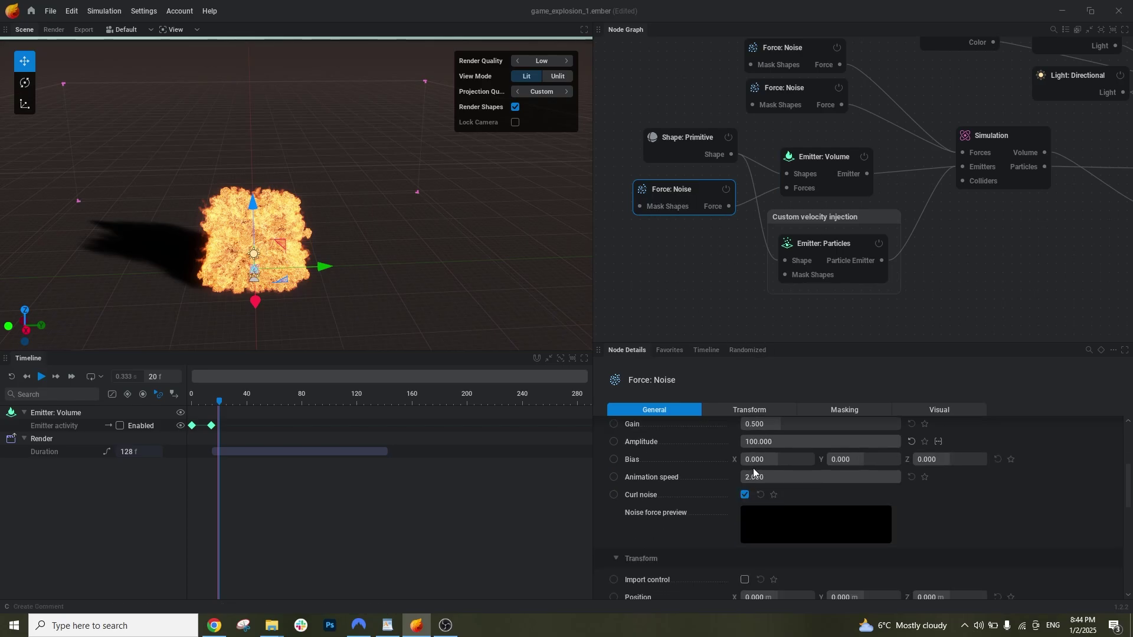
pyautogui.scroll(2, 767, 472)
pyautogui.scroll(1, 768, 461)
pyautogui.click(794, 451)
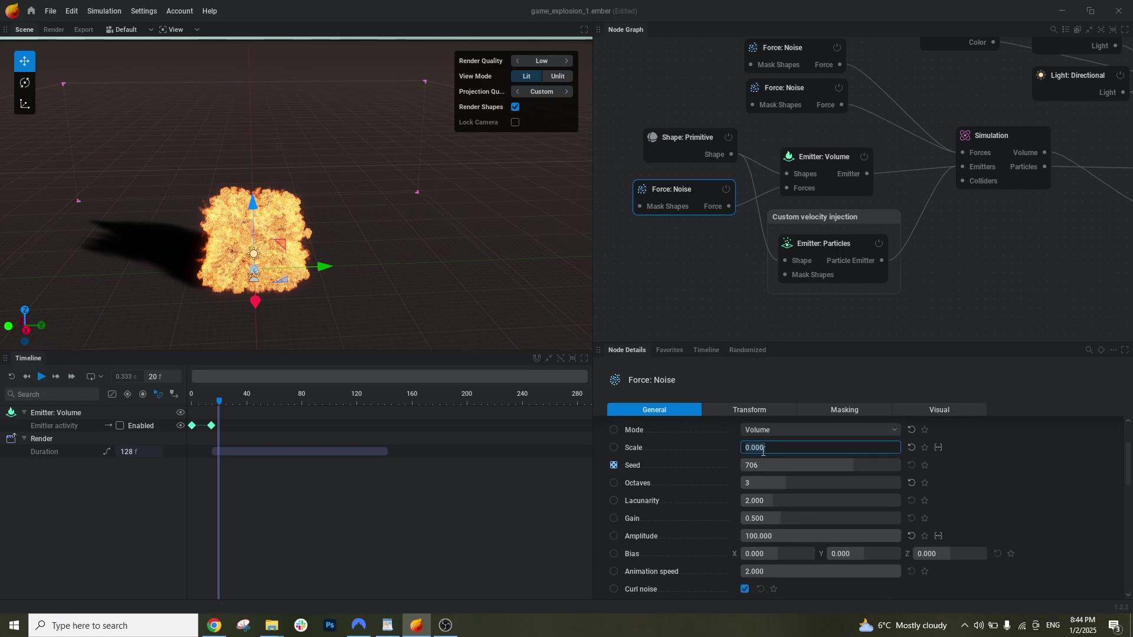
pyautogui.write('1000')
pyautogui.press('Return')
# Reset the simulation and drag the noise Scale down from 1000 to about 67
pyautogui.press('r')
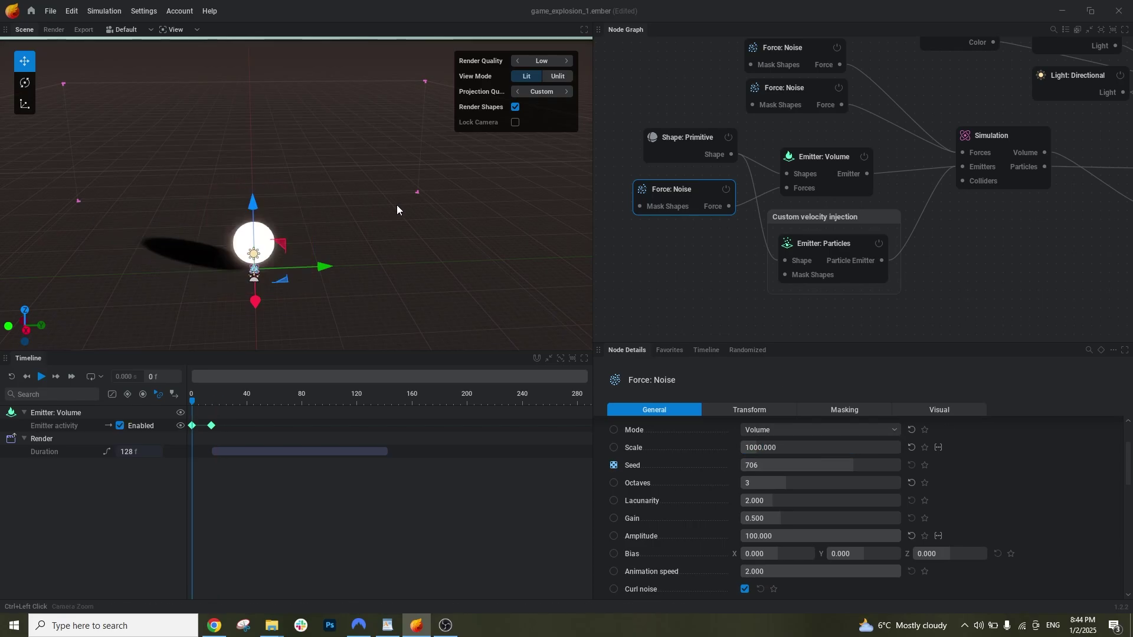
pyautogui.press('F11')
pyautogui.hotkey('ctrl', 'space')
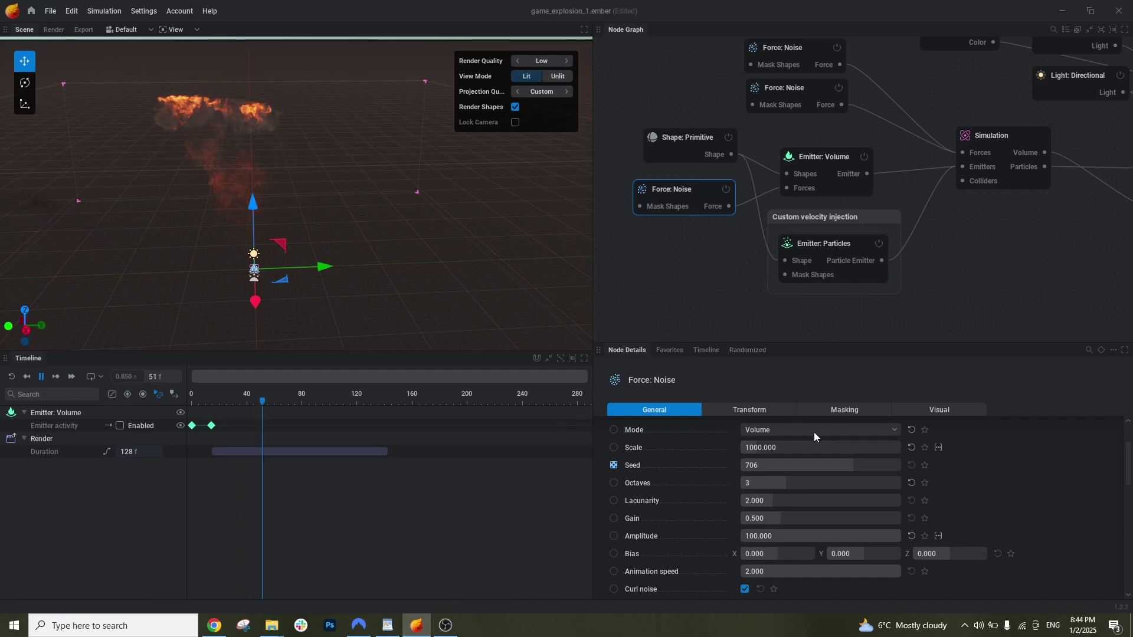
pyautogui.moveTo(780, 450); pyautogui.dragTo(758, 447)
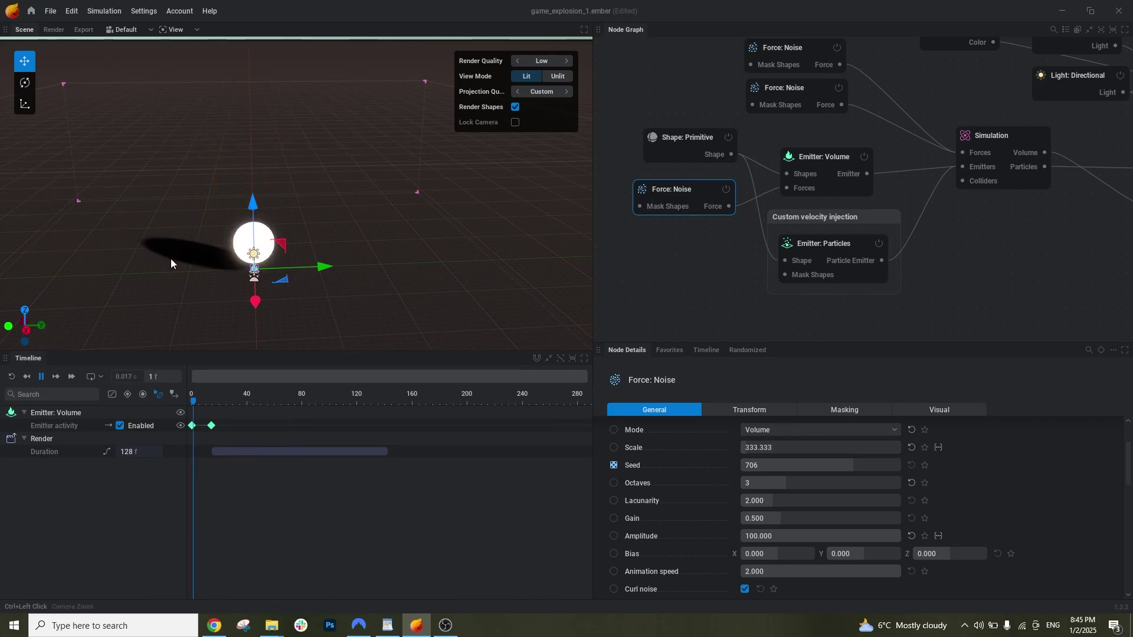
pyautogui.press('space')
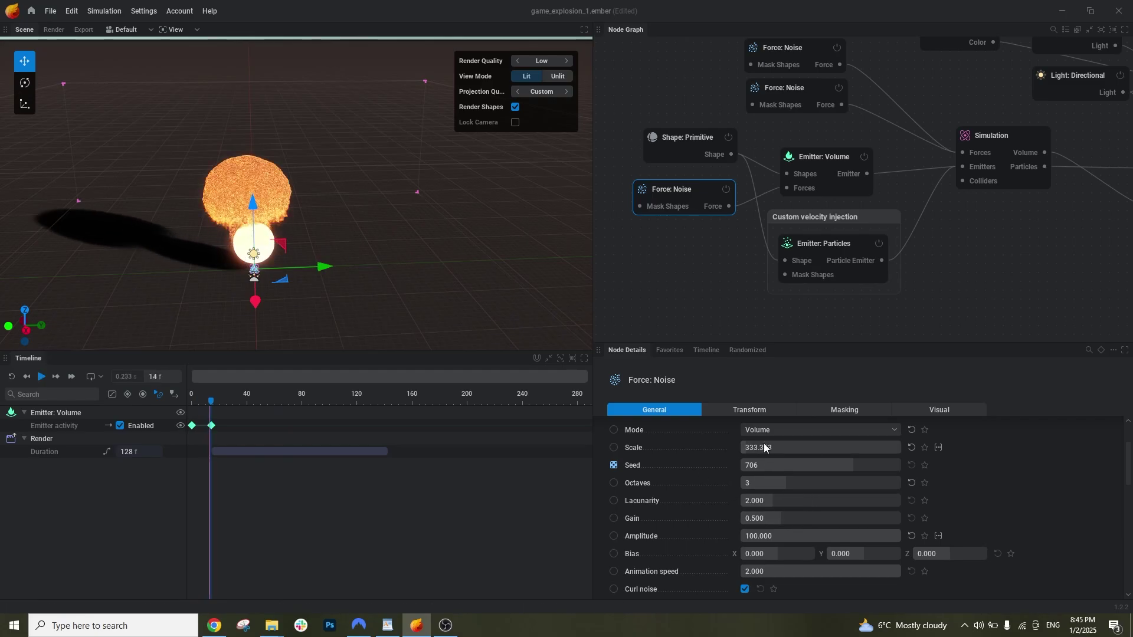
pyautogui.moveTo(766, 445); pyautogui.dragTo(760, 445)
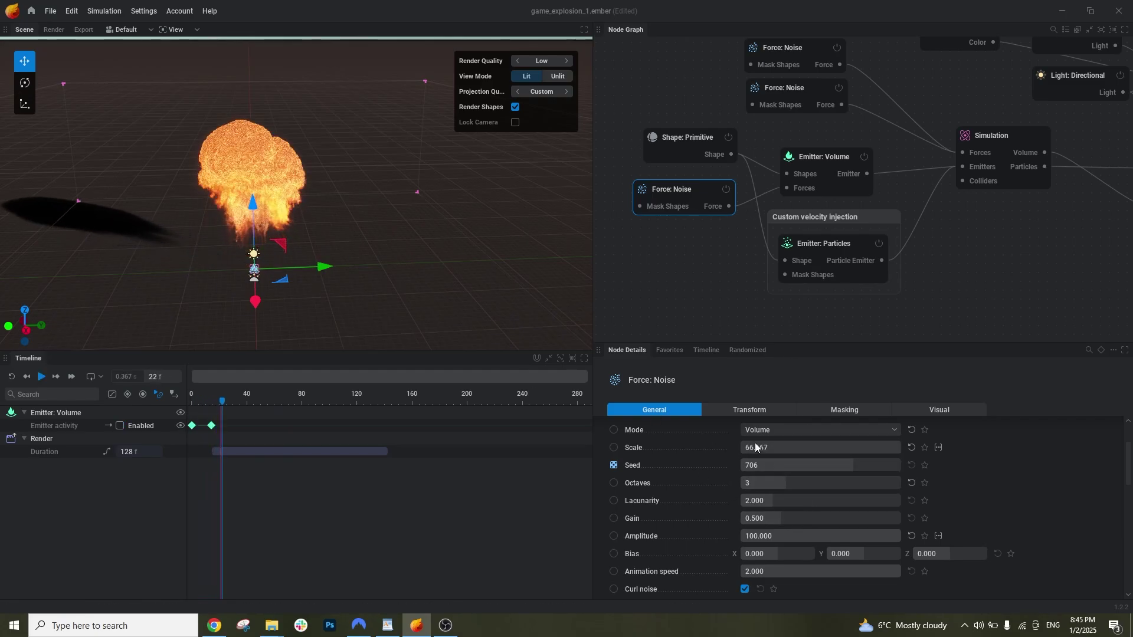
# Try noise Scale values 2 and 10 with playback, settling on 20
pyautogui.doubleClick(785, 448)
pyautogui.write('2')
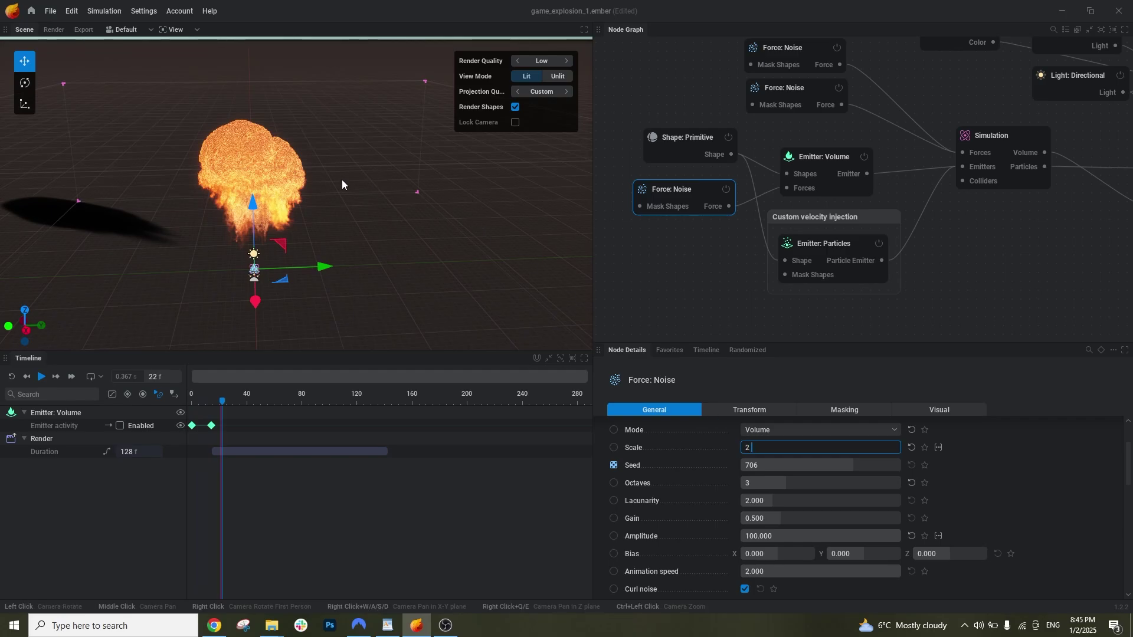
pyautogui.press('Return')
pyautogui.press('space')
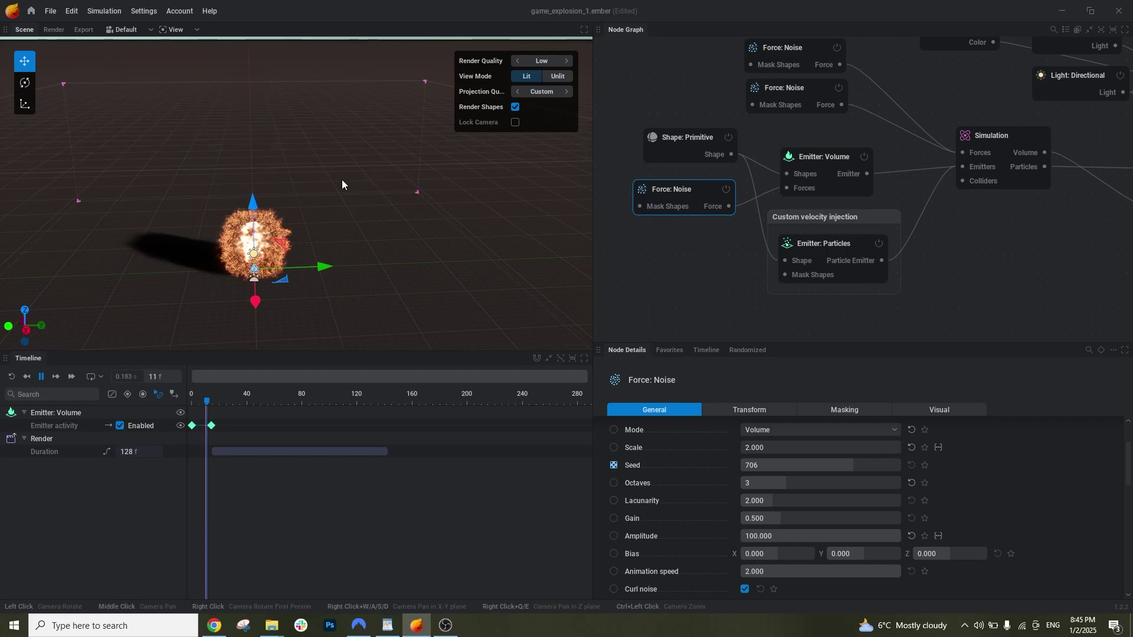
pyautogui.doubleClick(798, 448)
pyautogui.write('10')
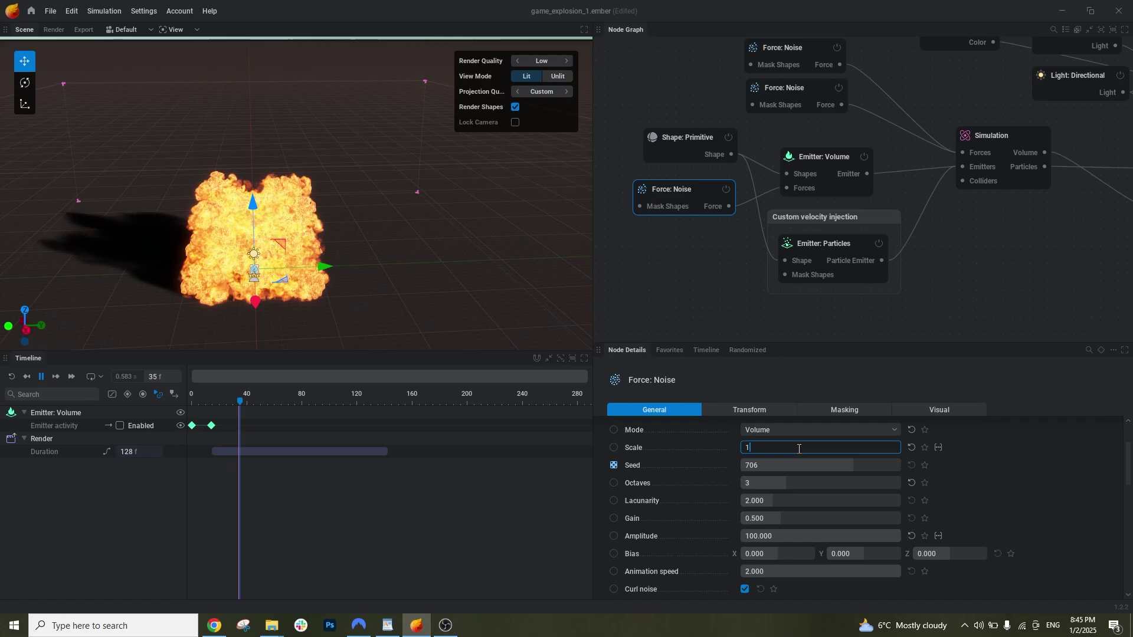
pyautogui.press('Return')
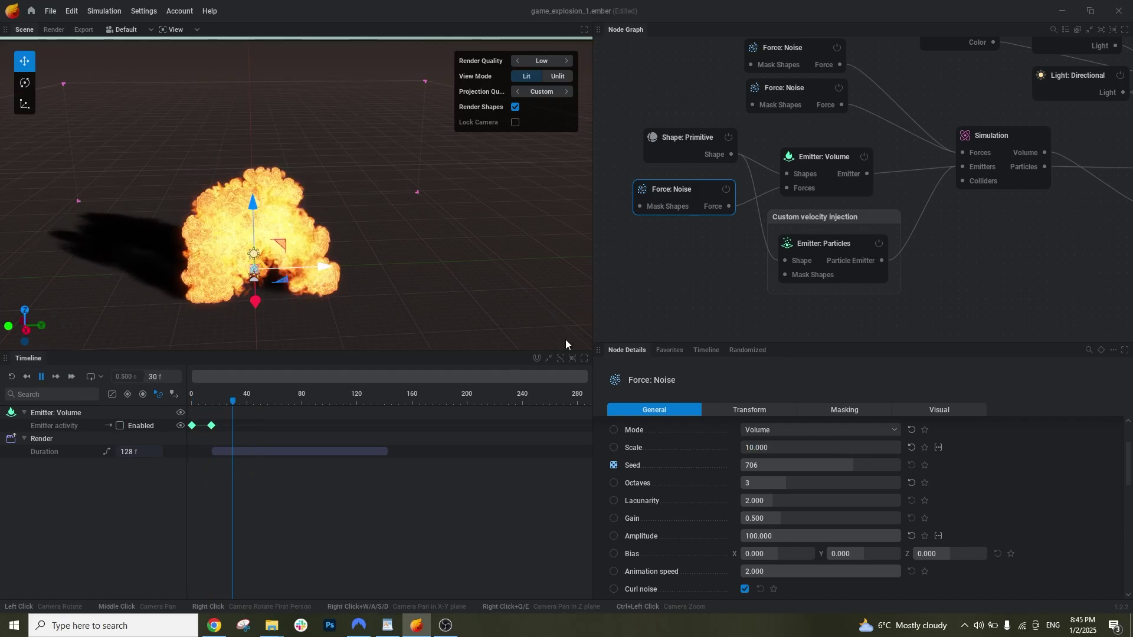
pyautogui.press('space')
pyautogui.doubleClick(786, 447)
pyautogui.write('20')
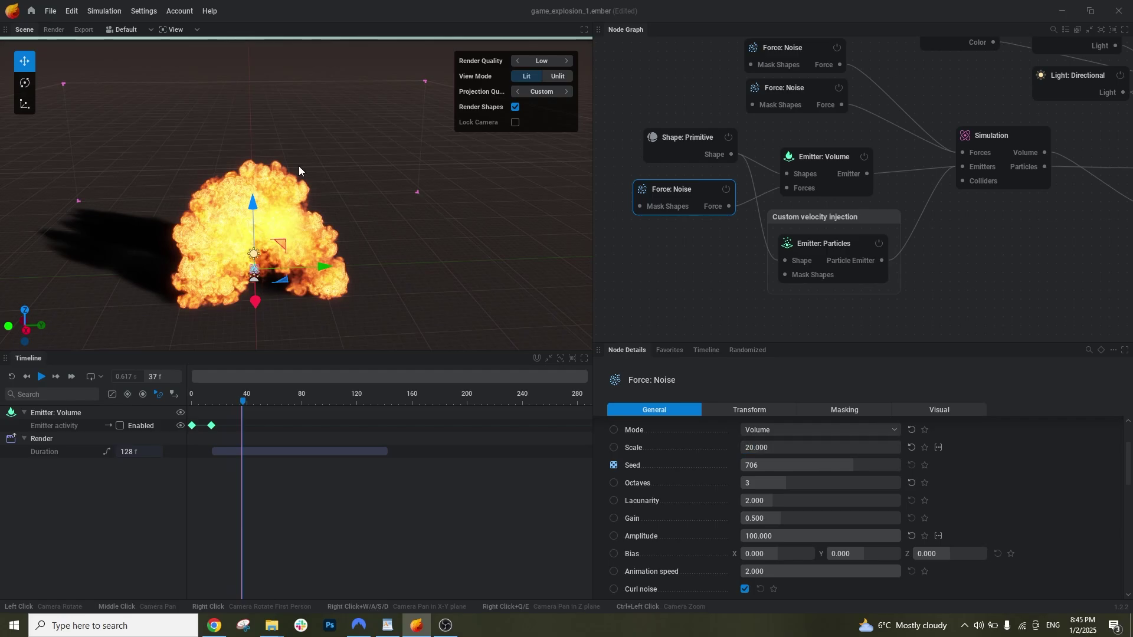
pyautogui.press('Return')
pyautogui.press('space')
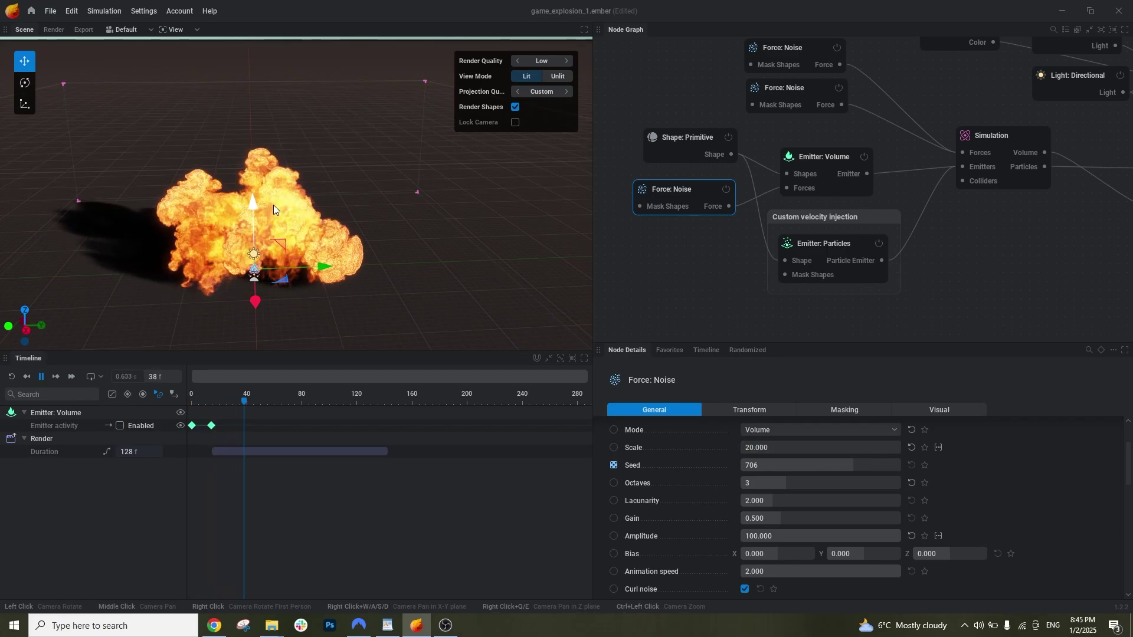
# Add a Force: Line node (push strength 1.000) to the graph via the Force context submenu
pyautogui.moveTo(271, 178)
pyautogui.mouseDown()
pyautogui.moveTo(222, 188)
pyautogui.moveTo(242, 88)
pyautogui.moveTo(280, 126)
pyautogui.moveTo(282, 198)
pyautogui.mouseUp()
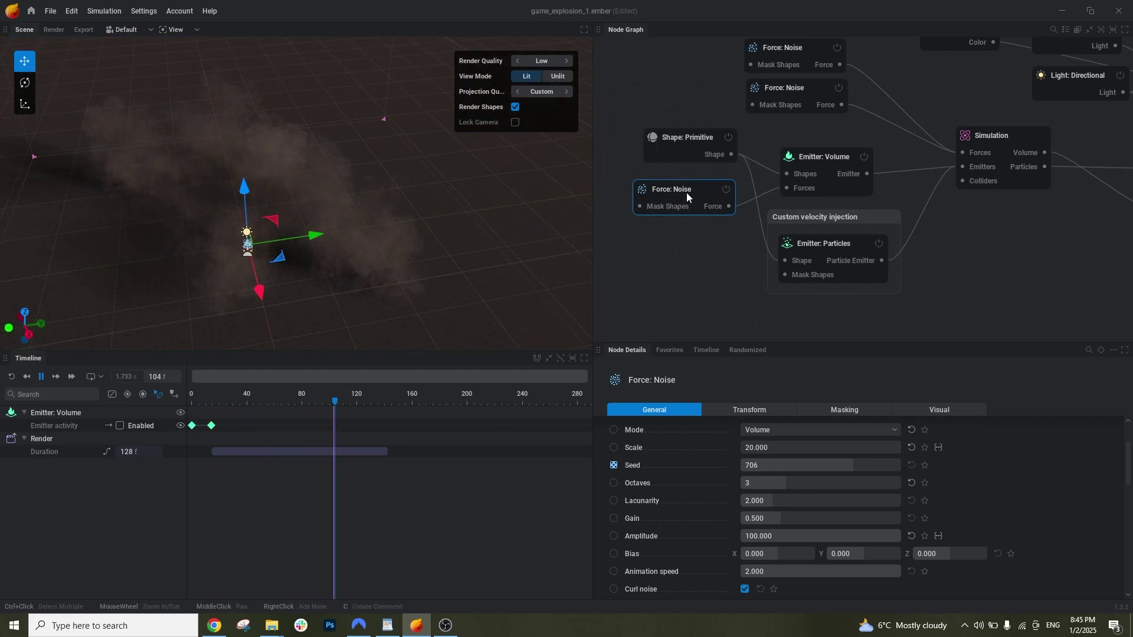
pyautogui.moveTo(685, 192); pyautogui.dragTo(689, 193)
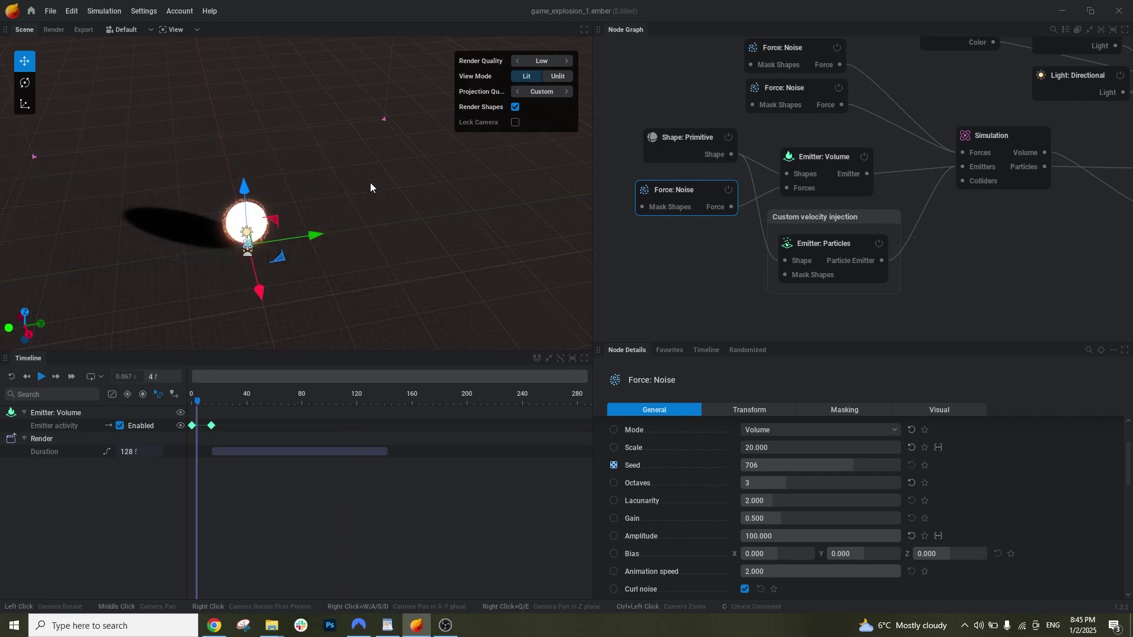
pyautogui.click(671, 277)
pyautogui.rightClick(651, 242)
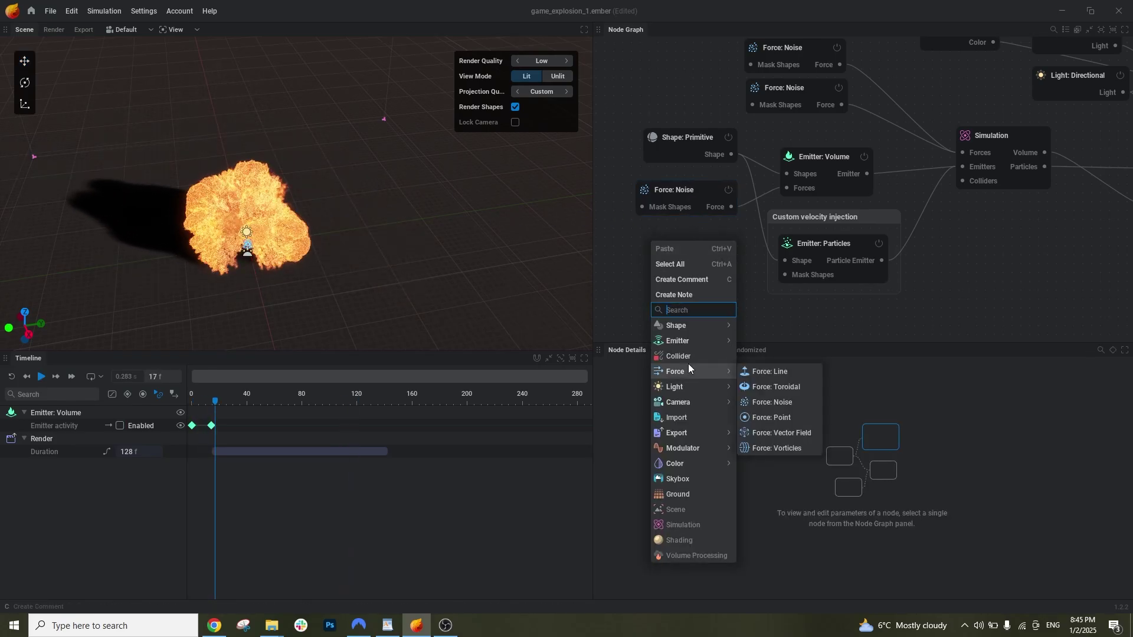
pyautogui.moveTo(694, 371)
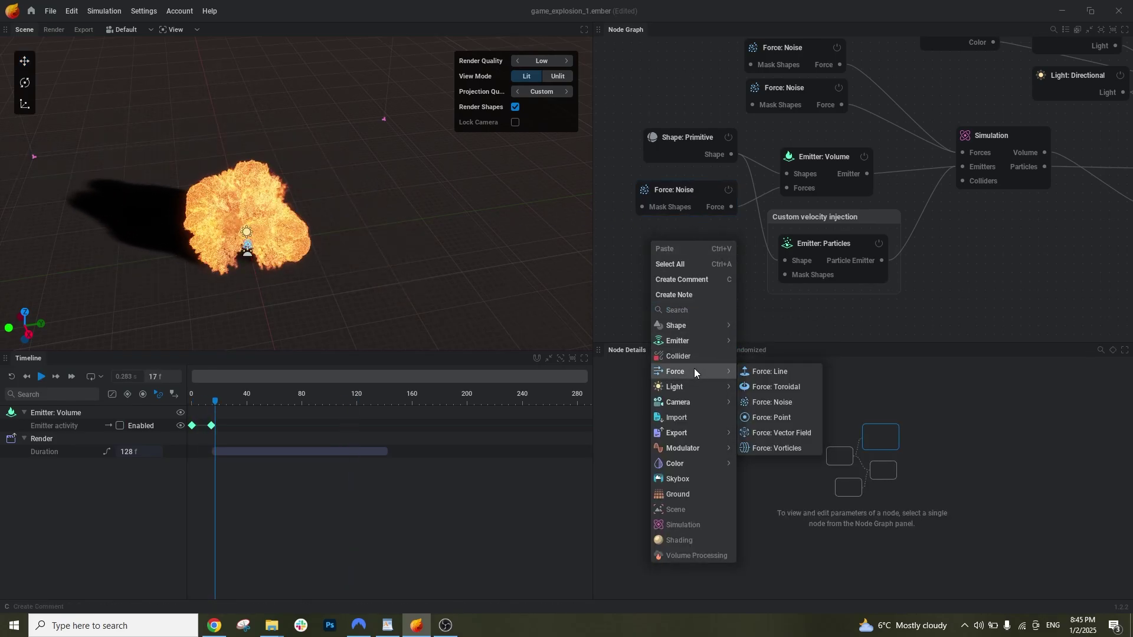
pyautogui.click(770, 372)
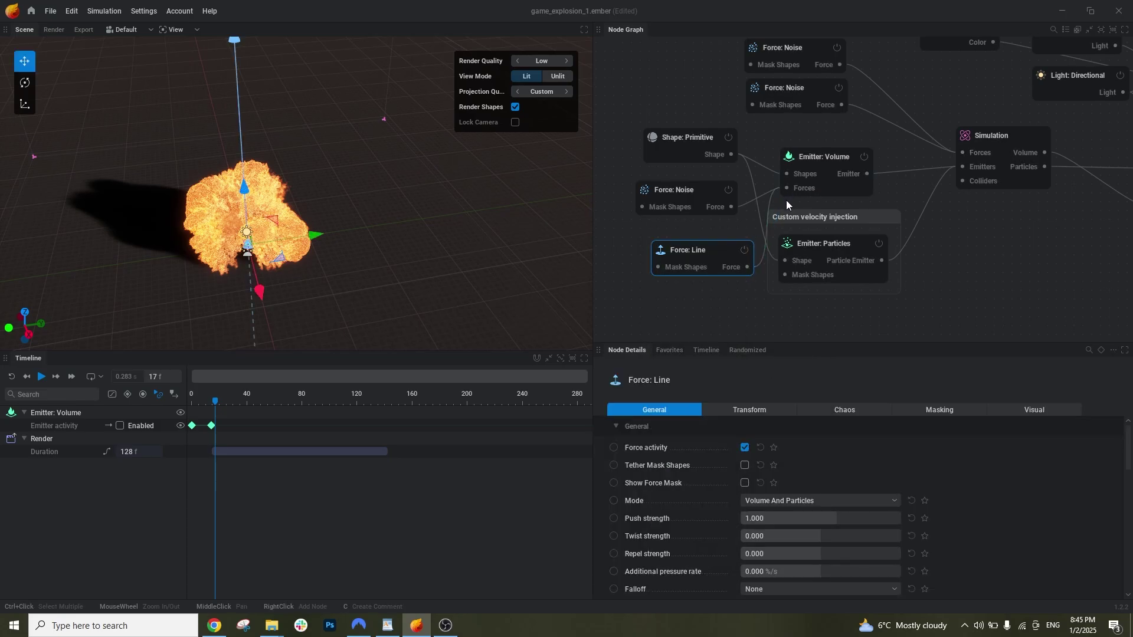
# Disable the Force: Noise node and restart the simulation from frame 0
pyautogui.press('w')
pyautogui.click(729, 192)
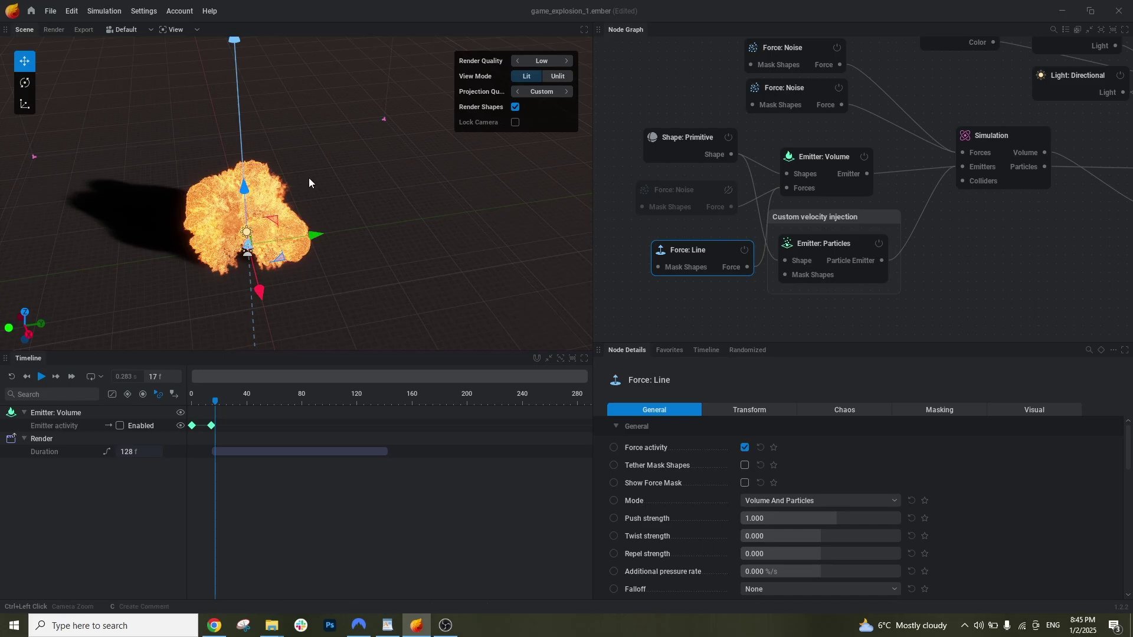
pyautogui.press('space')
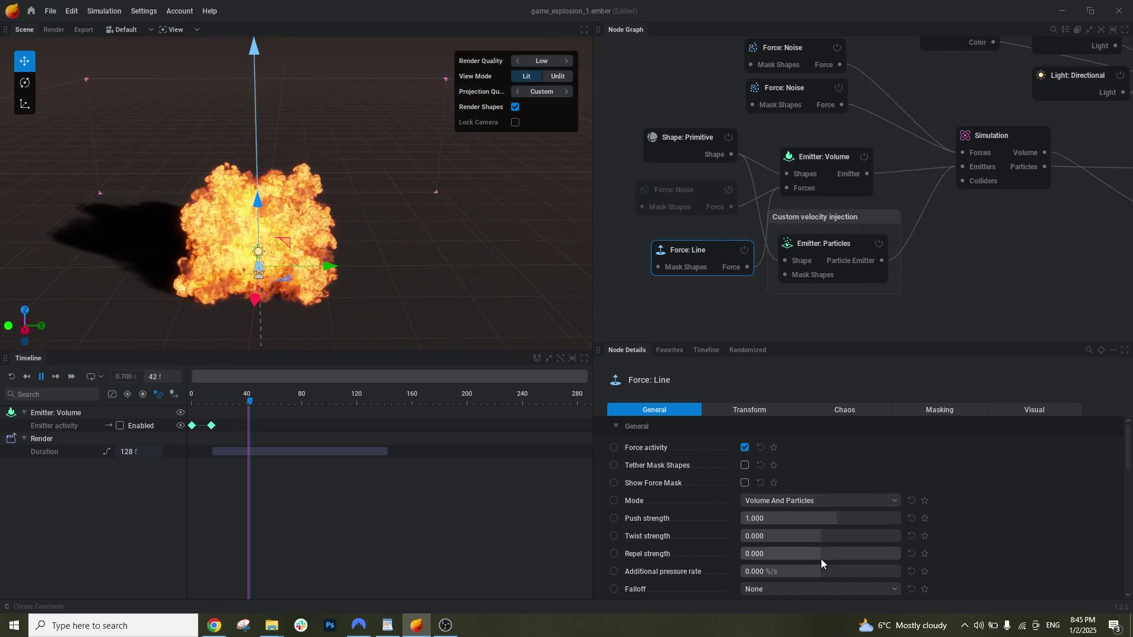
pyautogui.scroll(-1, 820, 558)
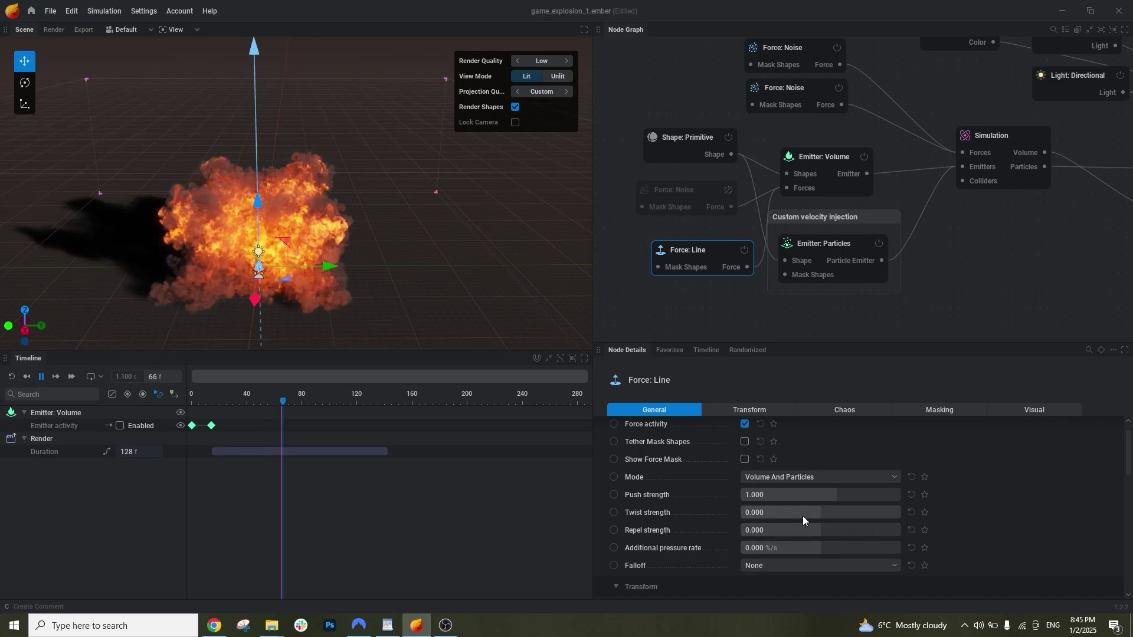
# Try Force: Line Push strength at 100 and 50, settling on 20
pyautogui.doubleClick(806, 496)
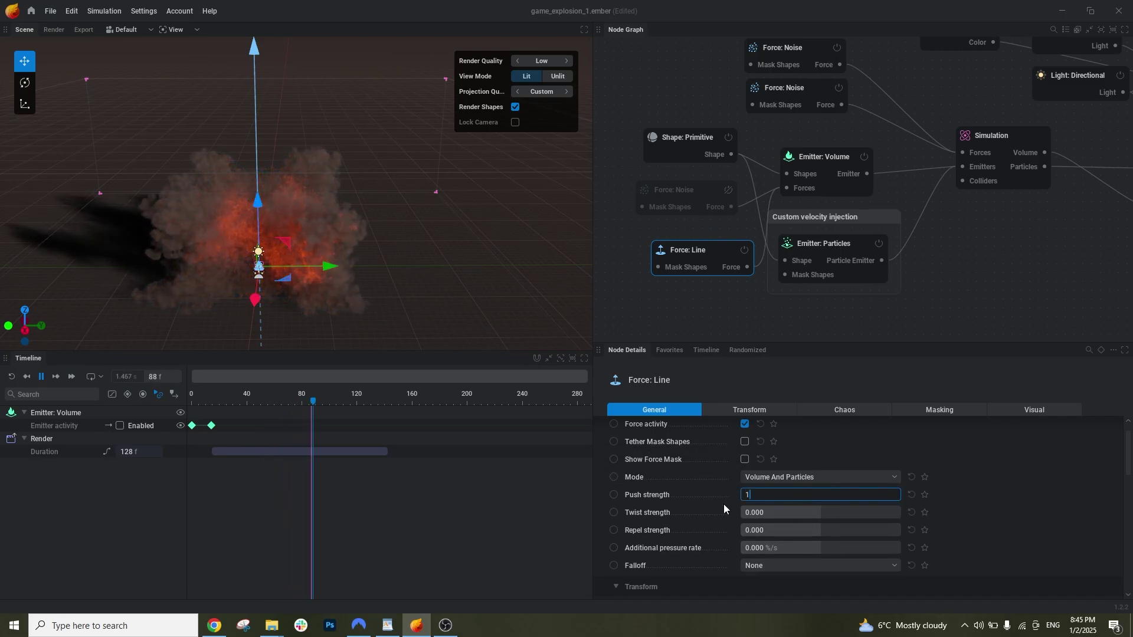
pyautogui.write('100')
pyautogui.press('Return')
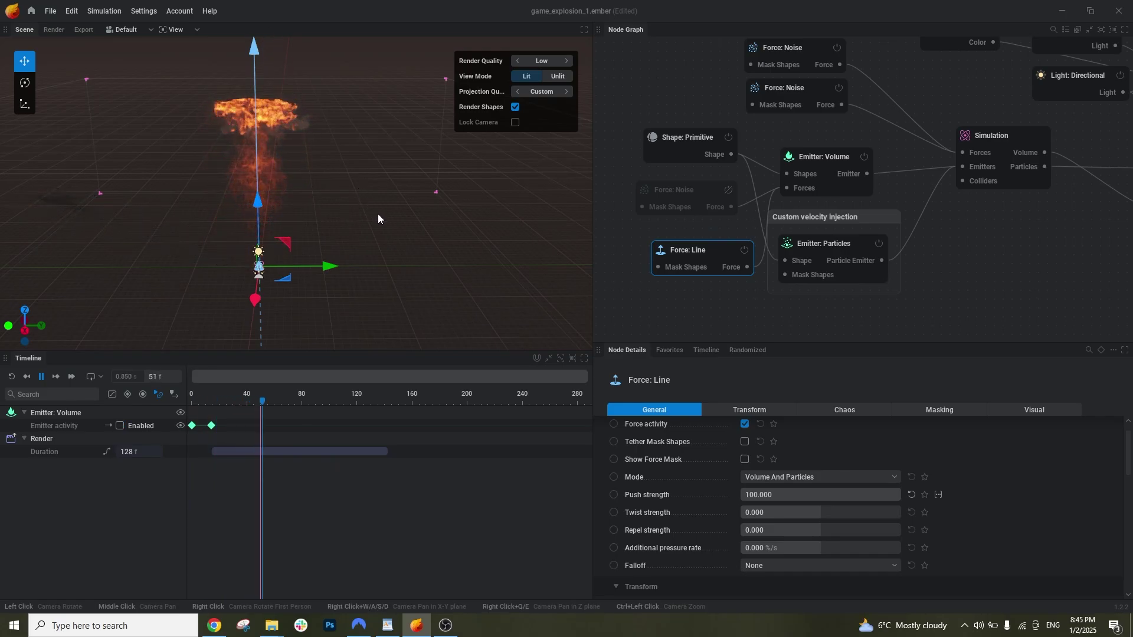
pyautogui.doubleClick(770, 496)
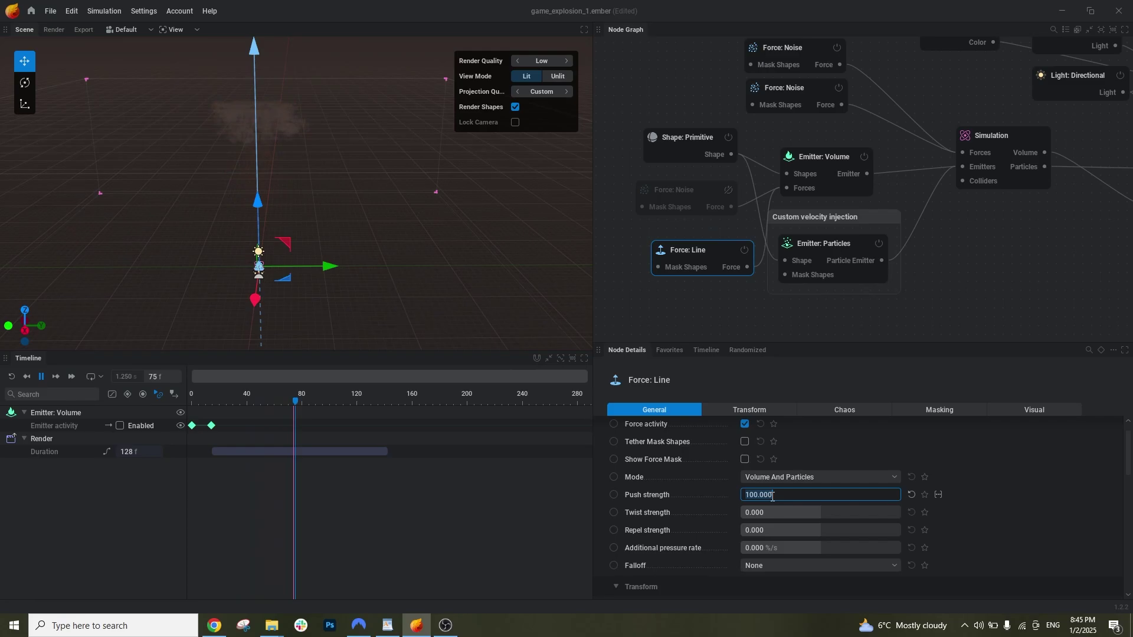
pyautogui.write('50')
pyautogui.press('Return')
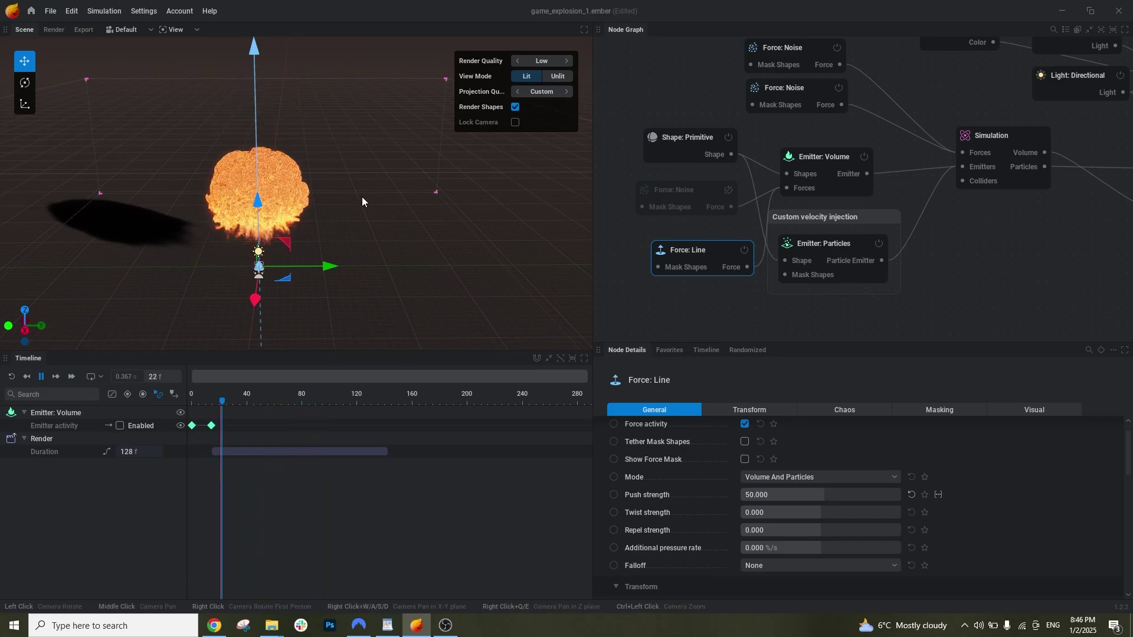
pyautogui.doubleClick(766, 495)
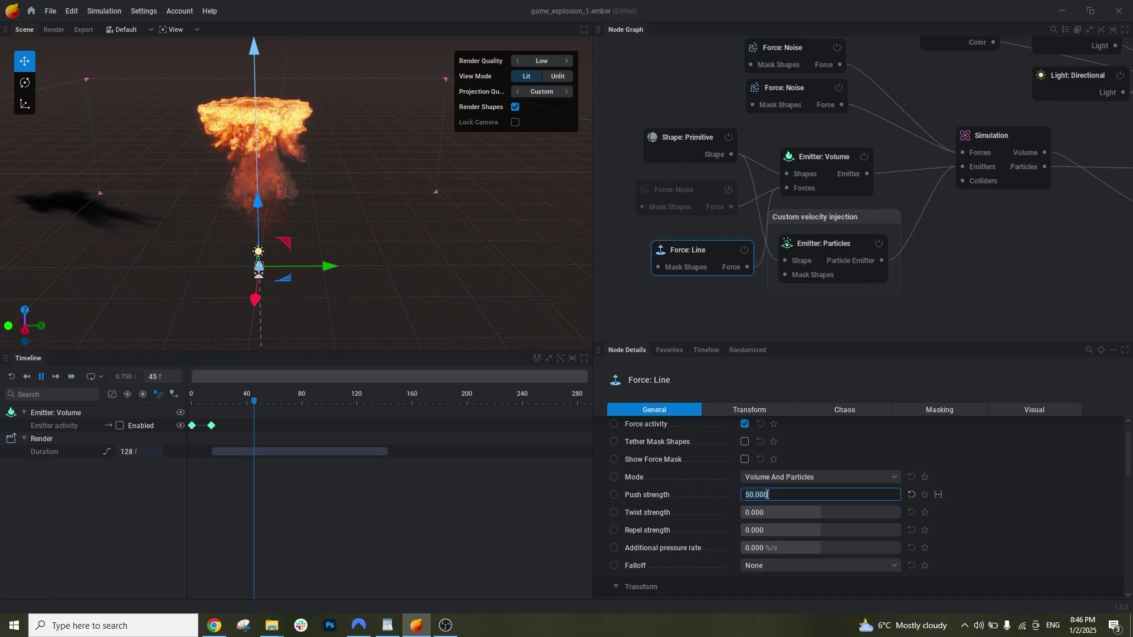
pyautogui.write('20')
pyautogui.press('Return')
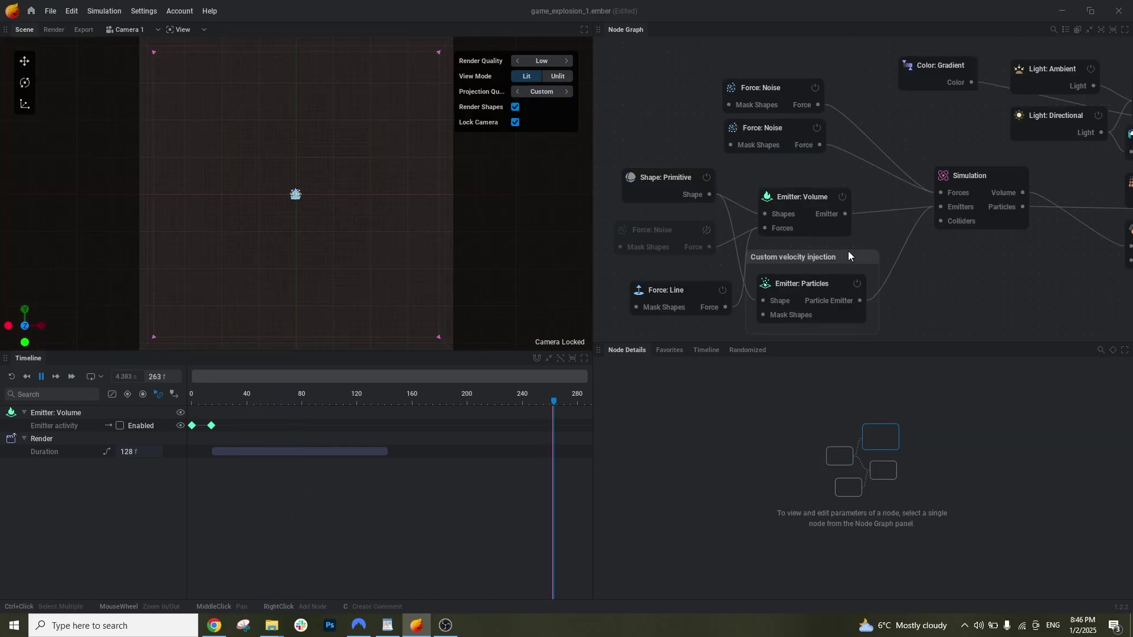
# Enlarge the sphere emitter's Radius from 6.167 m to 14 m
pyautogui.click(656, 178)
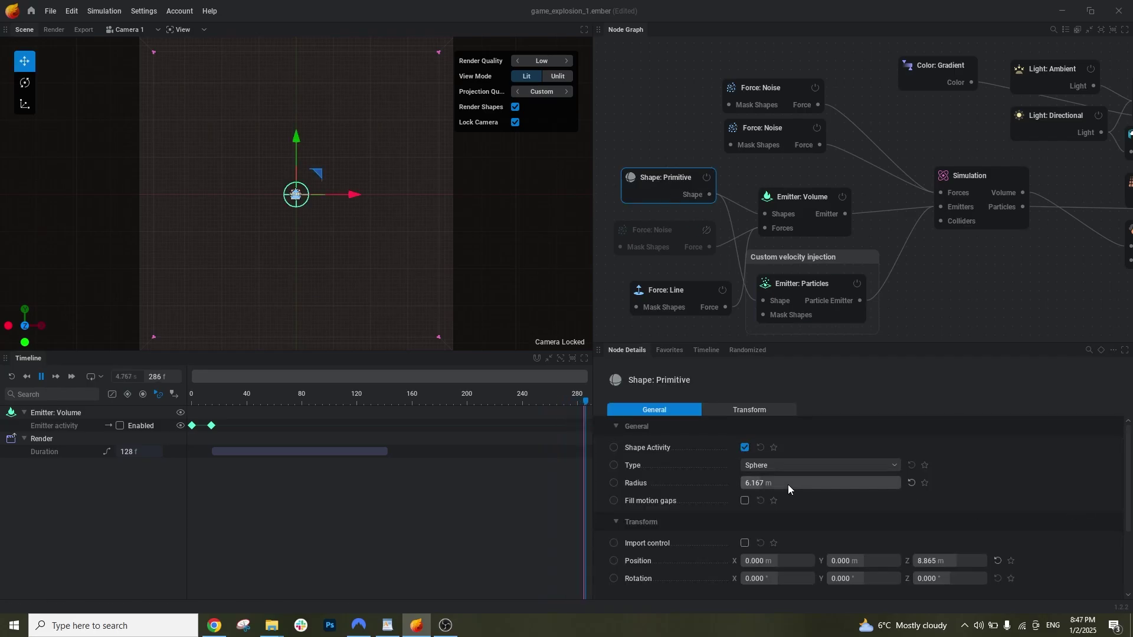
pyautogui.click(787, 484)
pyautogui.click(672, 176)
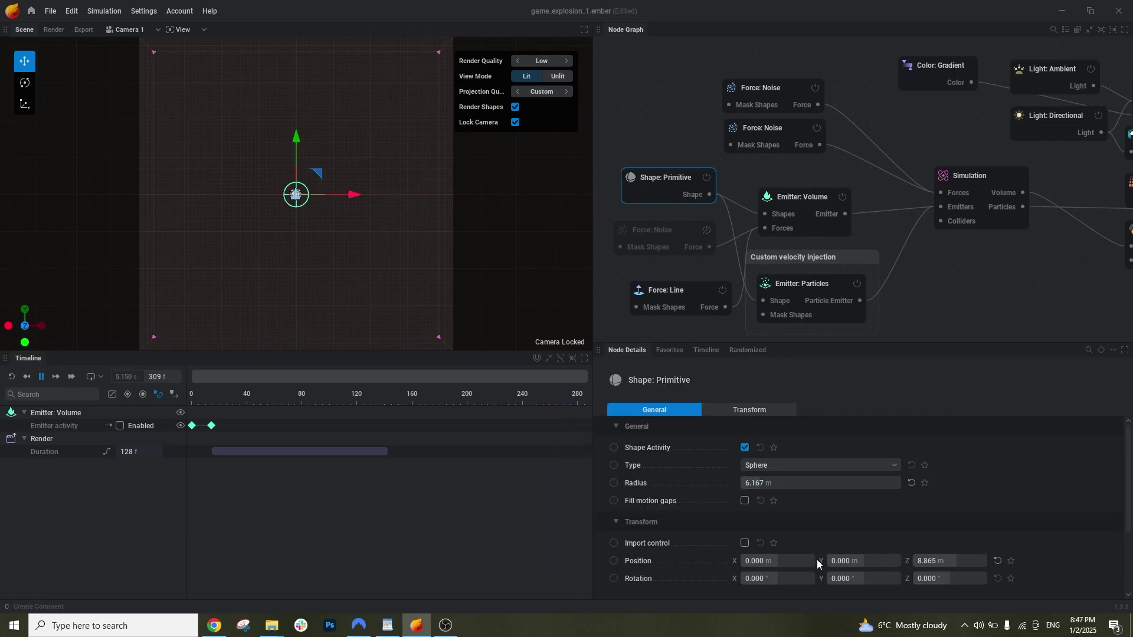
pyautogui.click(799, 485)
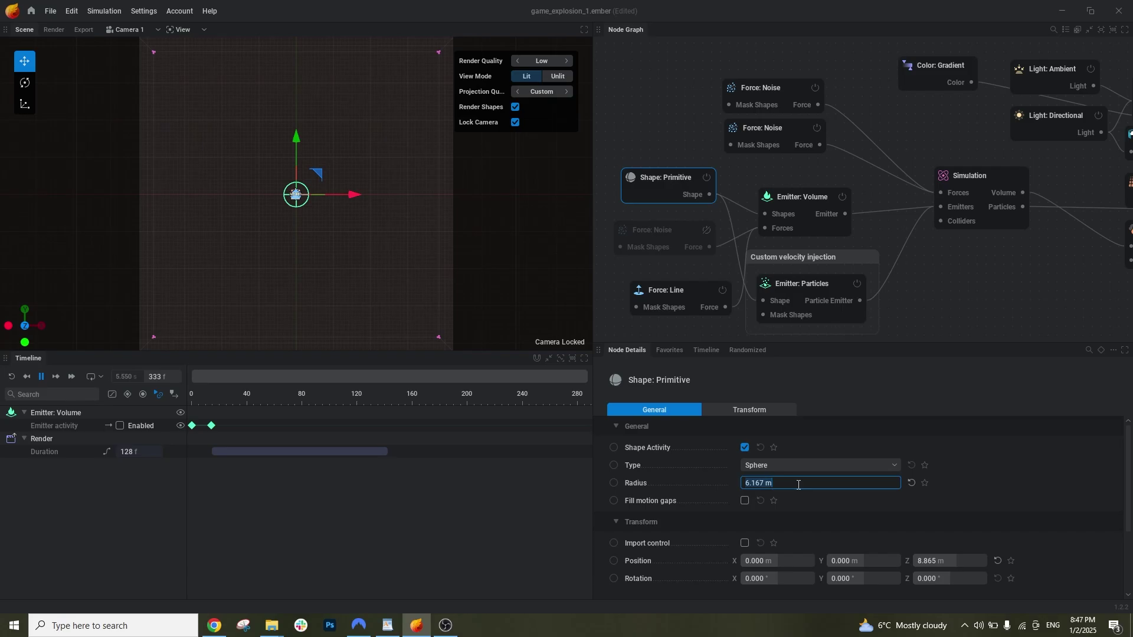
pyautogui.write('14')
pyautogui.press('Return')
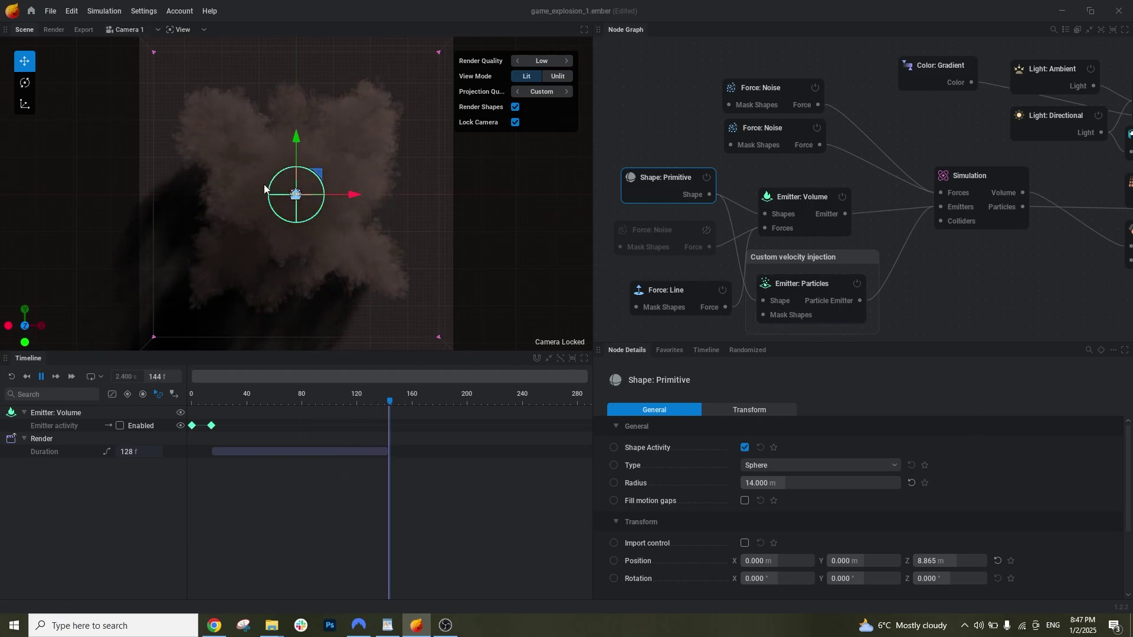
pyautogui.press('space')
pyautogui.moveTo(1063, 258); pyautogui.dragTo(669, 203, button='middle')
# Select the Render node and look over its export settings
pyautogui.click(849, 176)
pyautogui.click(869, 130)
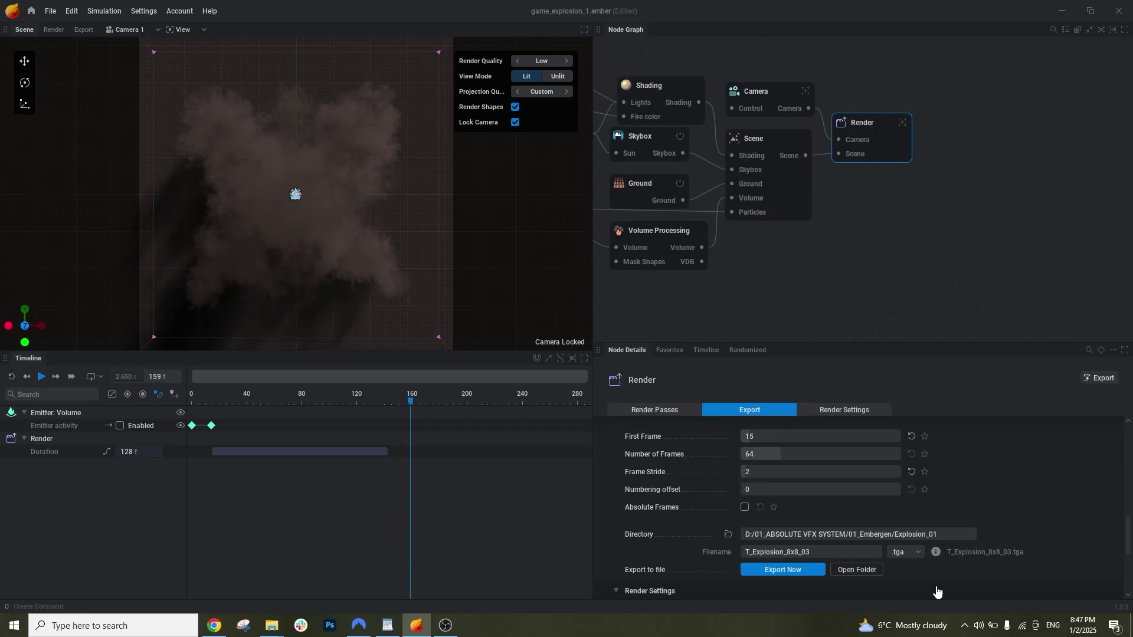
pyautogui.scroll(-1, 909, 500)
pyautogui.scroll(3, 926, 477)
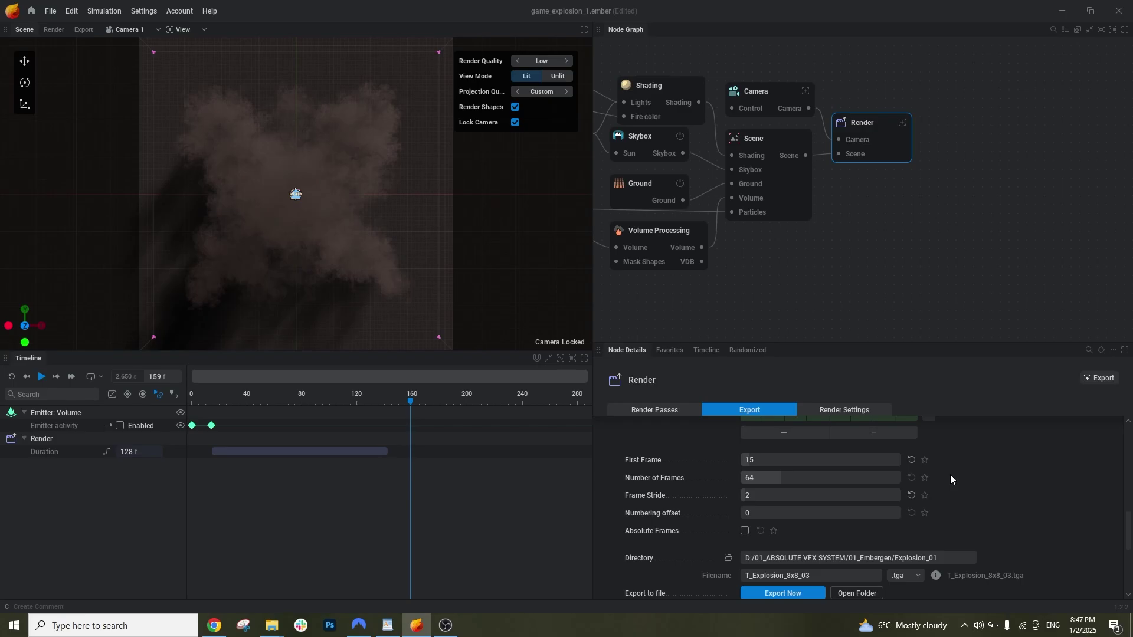
pyautogui.scroll(5, 960, 474)
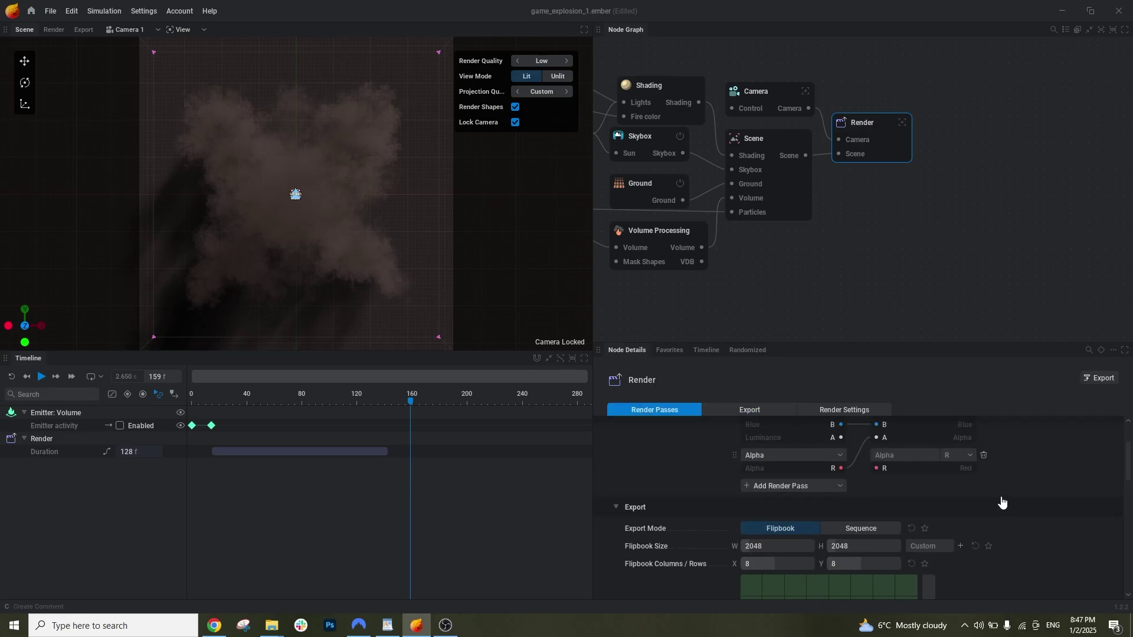
pyautogui.scroll(-2, 1018, 493)
pyautogui.scroll(-2, 880, 477)
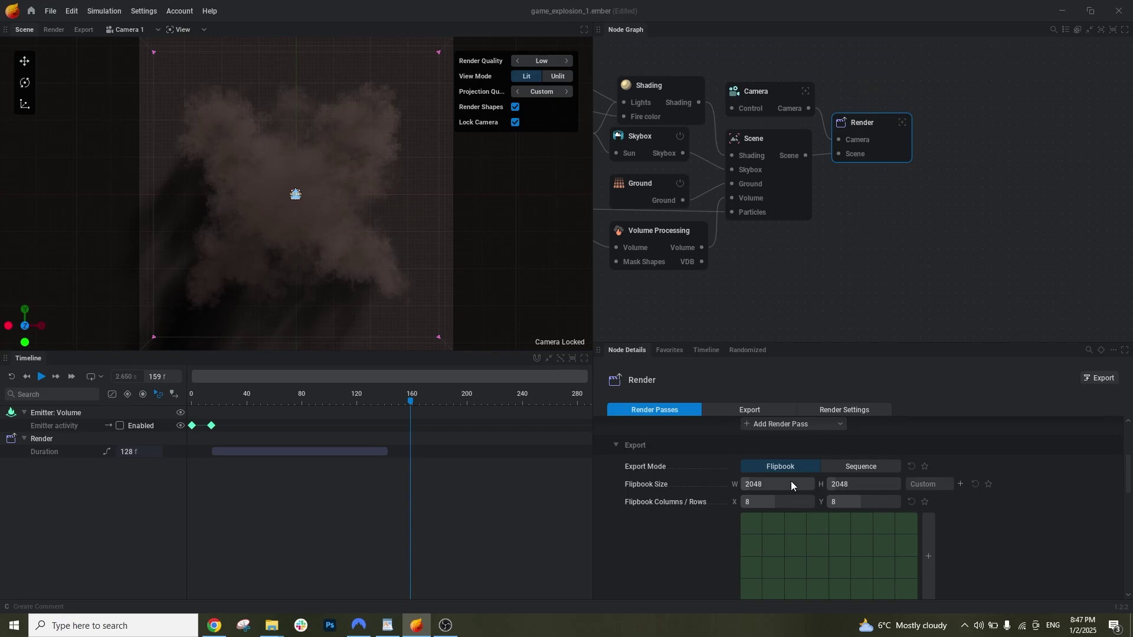
pyautogui.scroll(-4, 897, 496)
pyautogui.scroll(6, 901, 512)
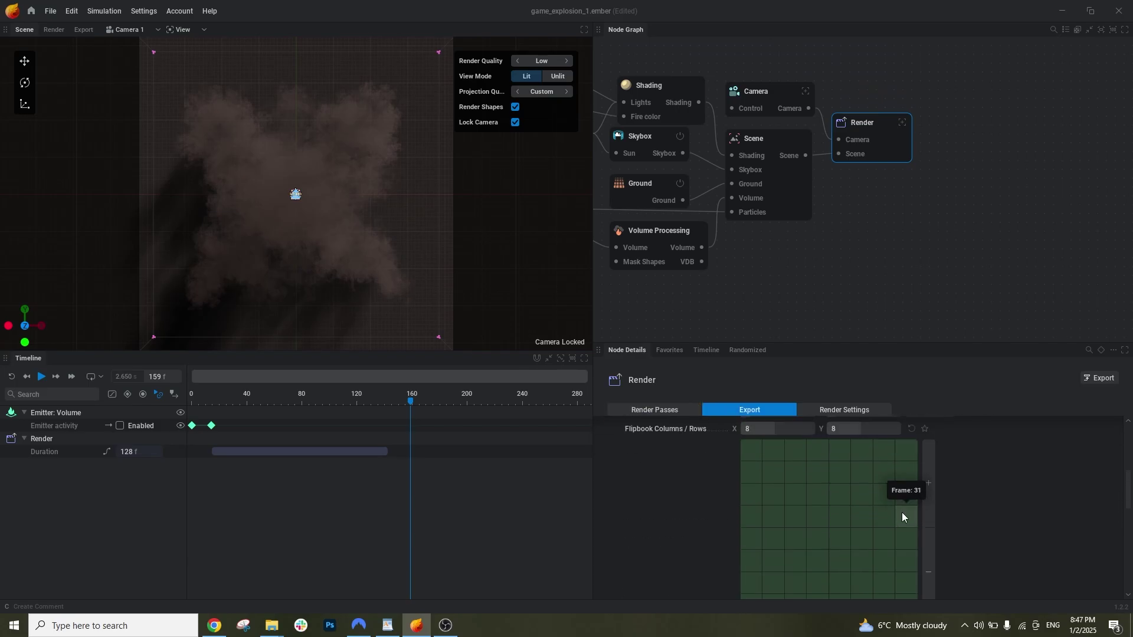
pyautogui.scroll(-1, 779, 525)
pyautogui.scroll(-5, 694, 513)
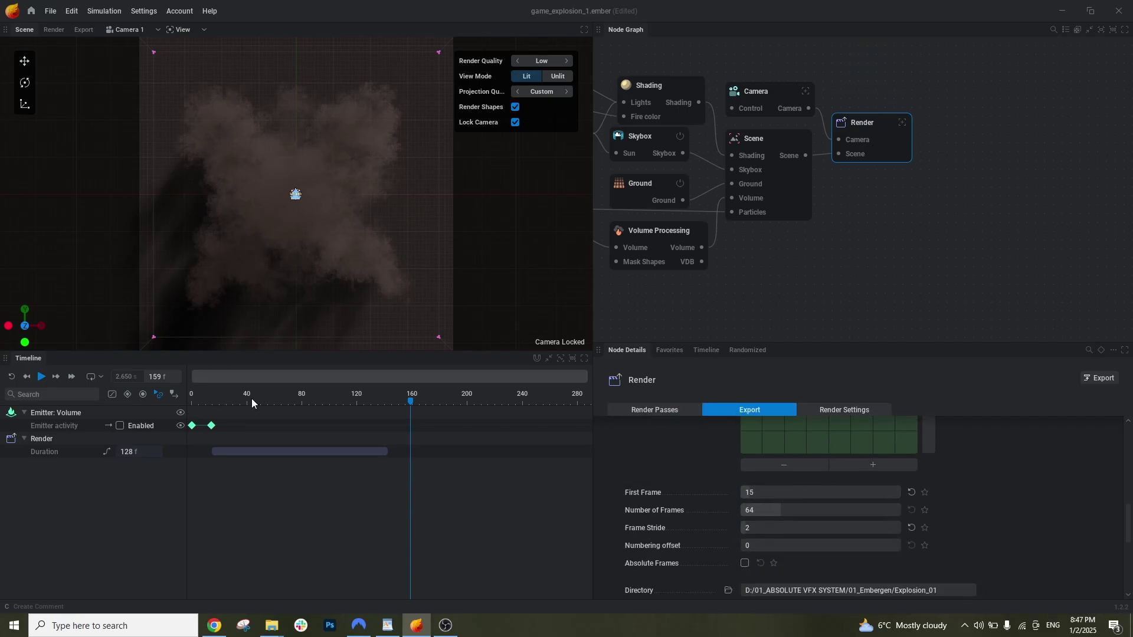
# Set the export First Frame to 40 and play the simulation to preview the range
pyautogui.press('space')
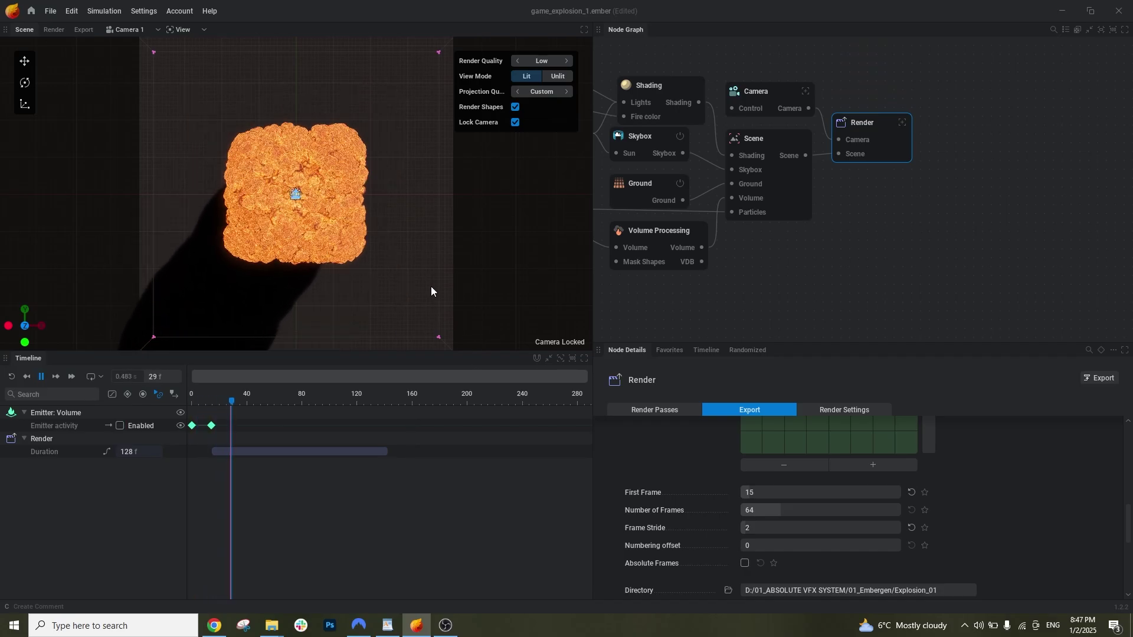
pyautogui.press('space')
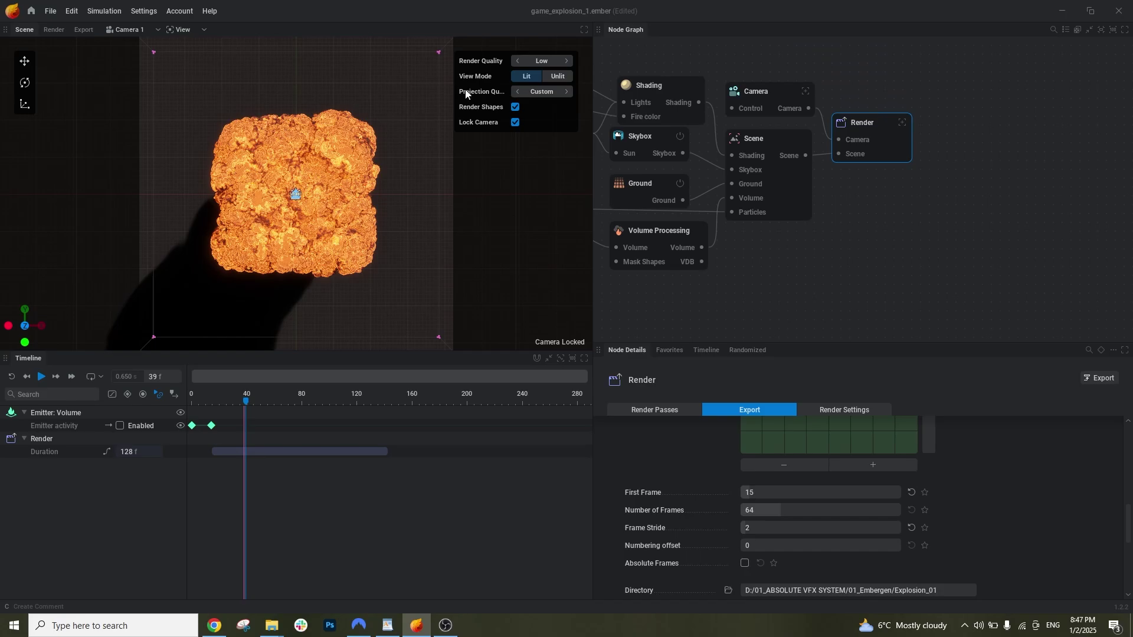
pyautogui.click(779, 490)
pyautogui.write('40')
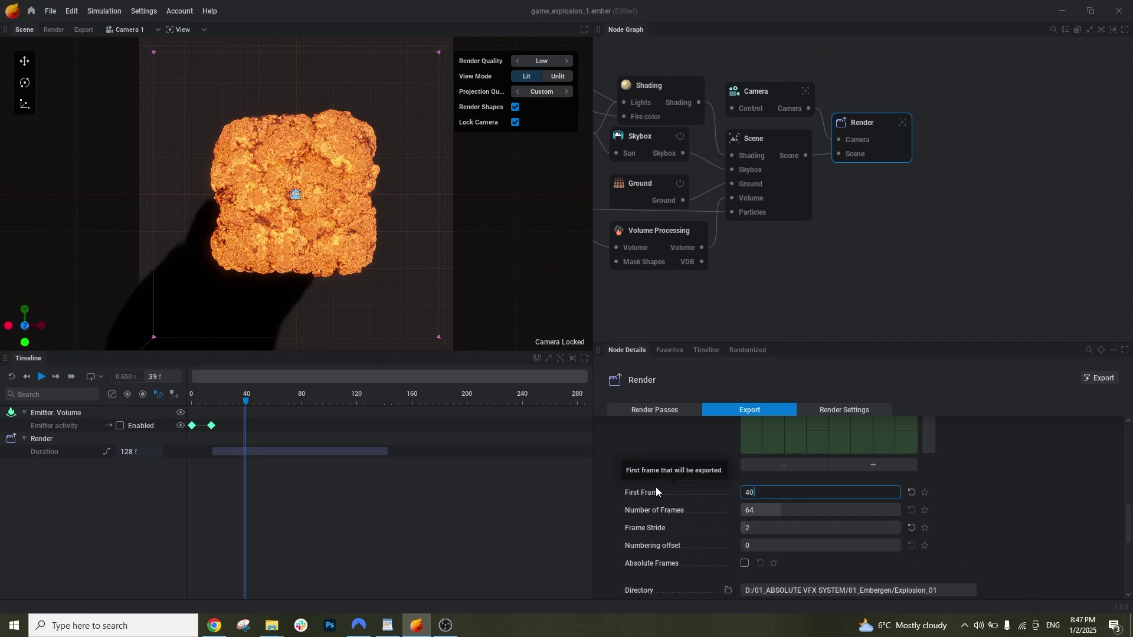
pyautogui.press('Return')
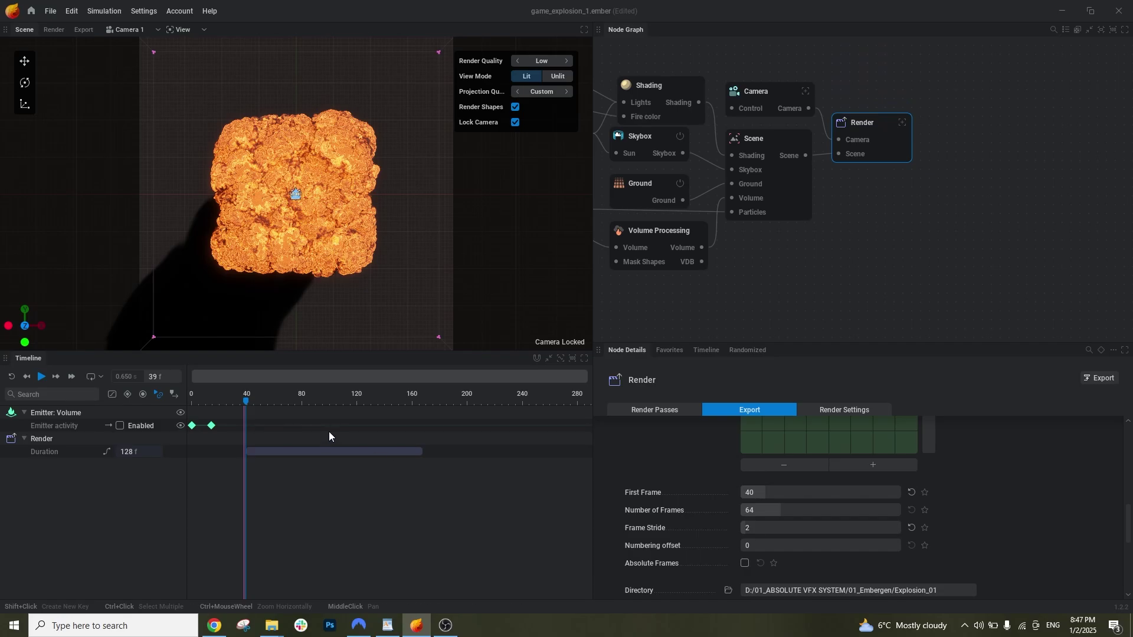
pyautogui.press('space')
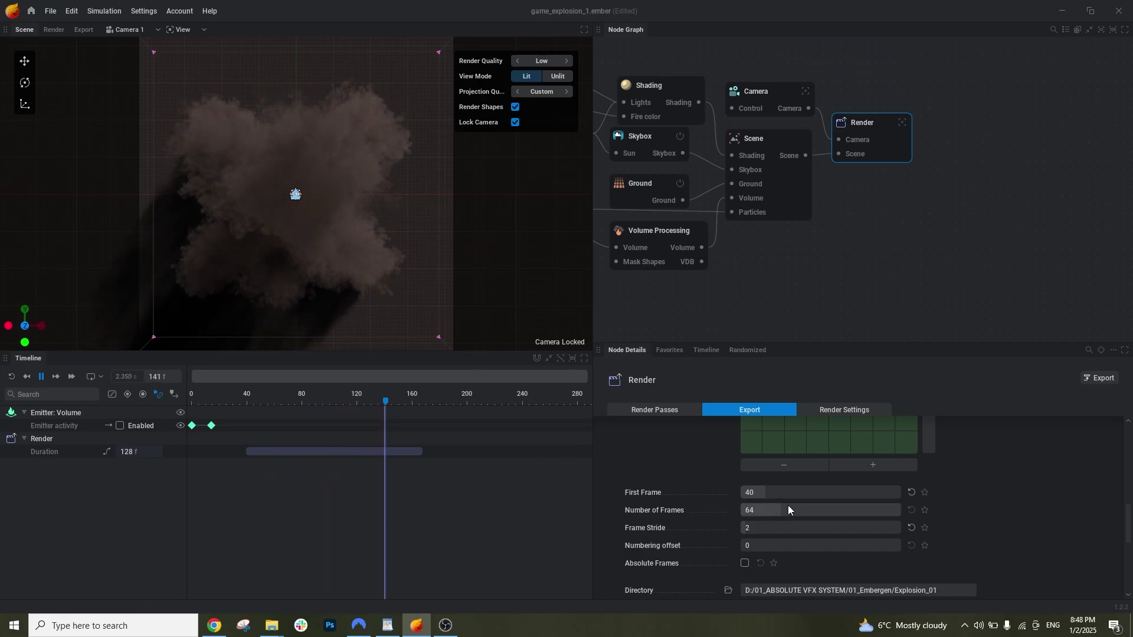
# Change the export Frame Stride from 2 to 3
pyautogui.scroll(5, 726, 455)
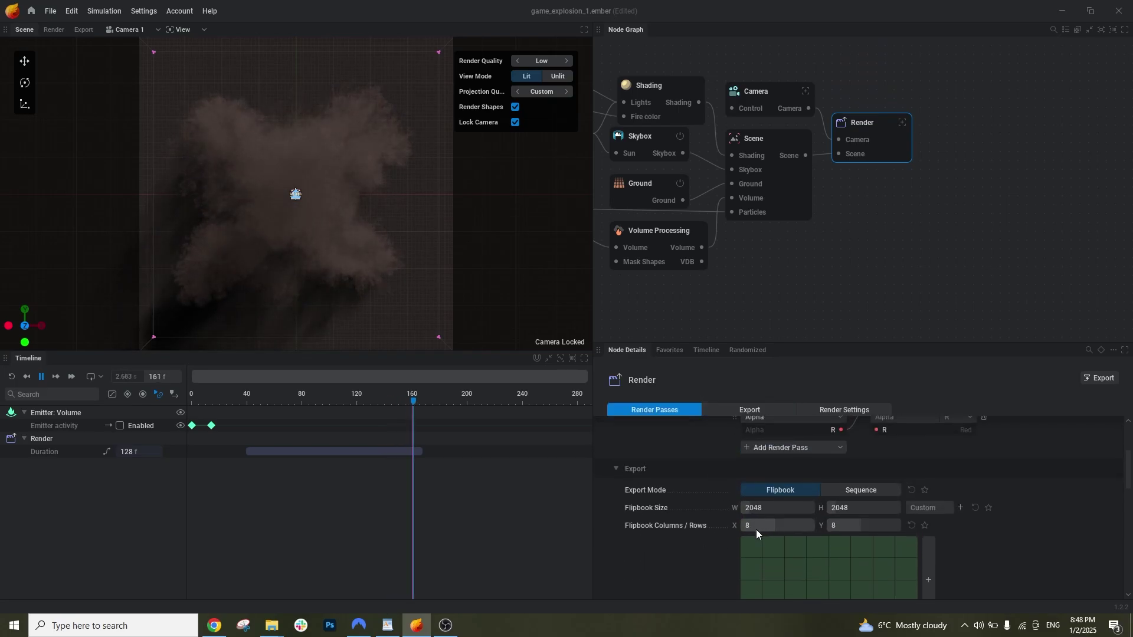
pyautogui.scroll(-4, 669, 508)
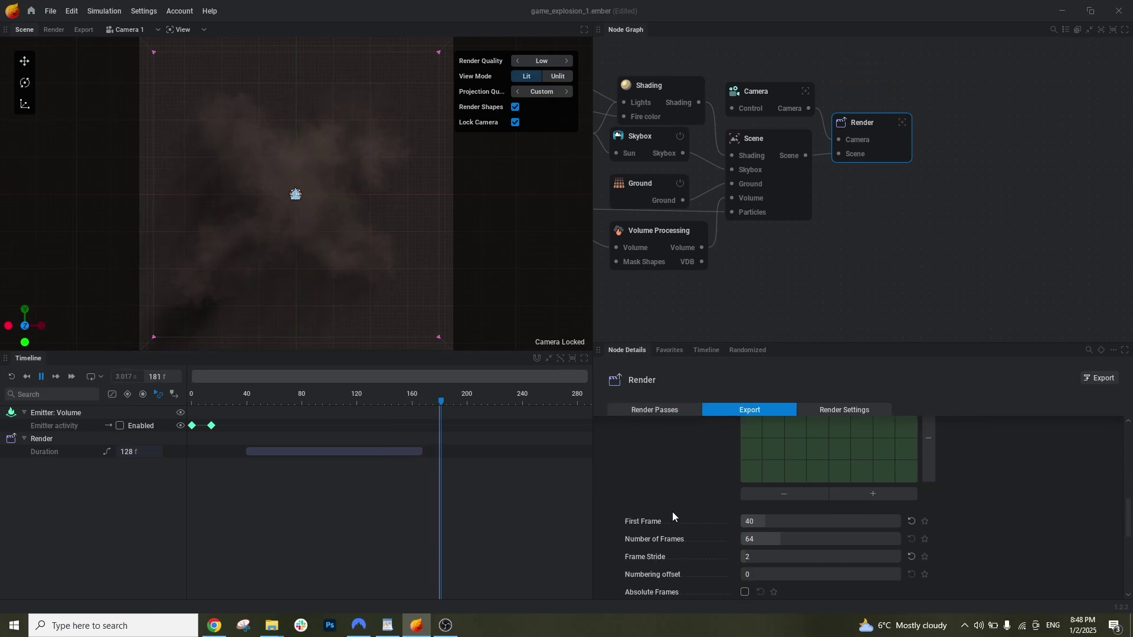
pyautogui.scroll(-2, 672, 512)
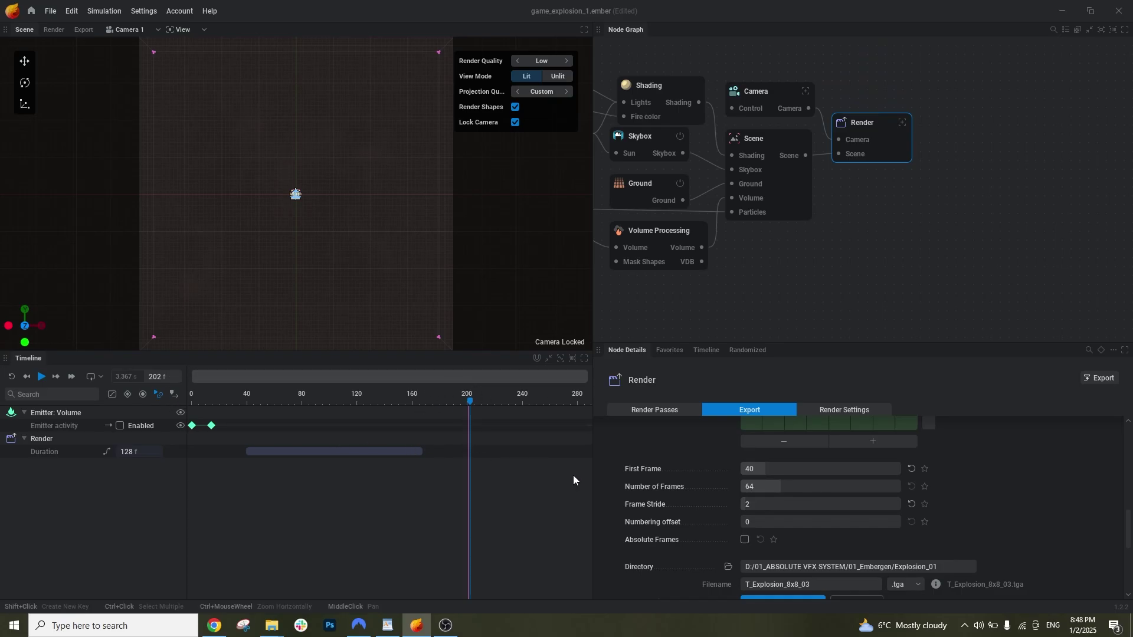
pyautogui.click(762, 504)
pyautogui.write('3')
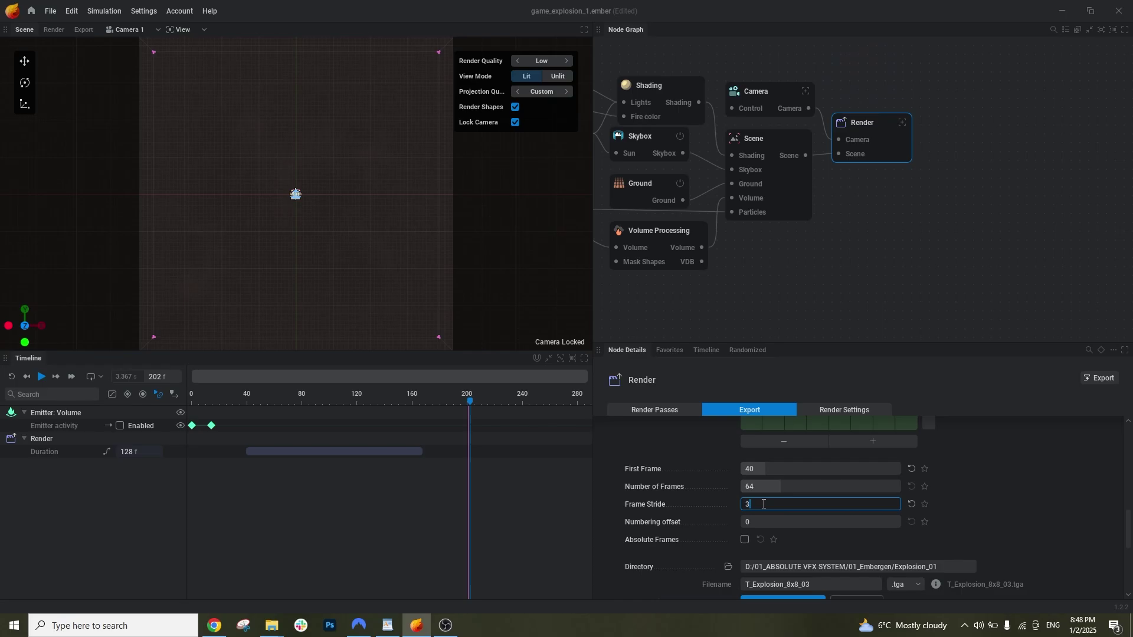
pyautogui.click(649, 508)
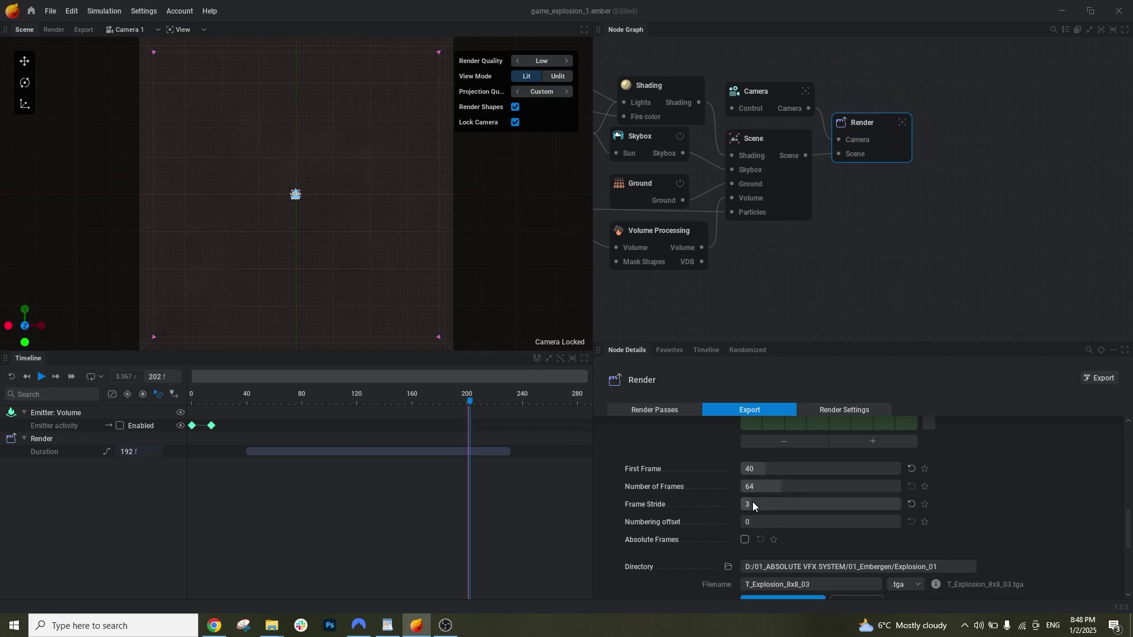
# Check the export image format and keep it as .tga
pyautogui.scroll(-2, 979, 486)
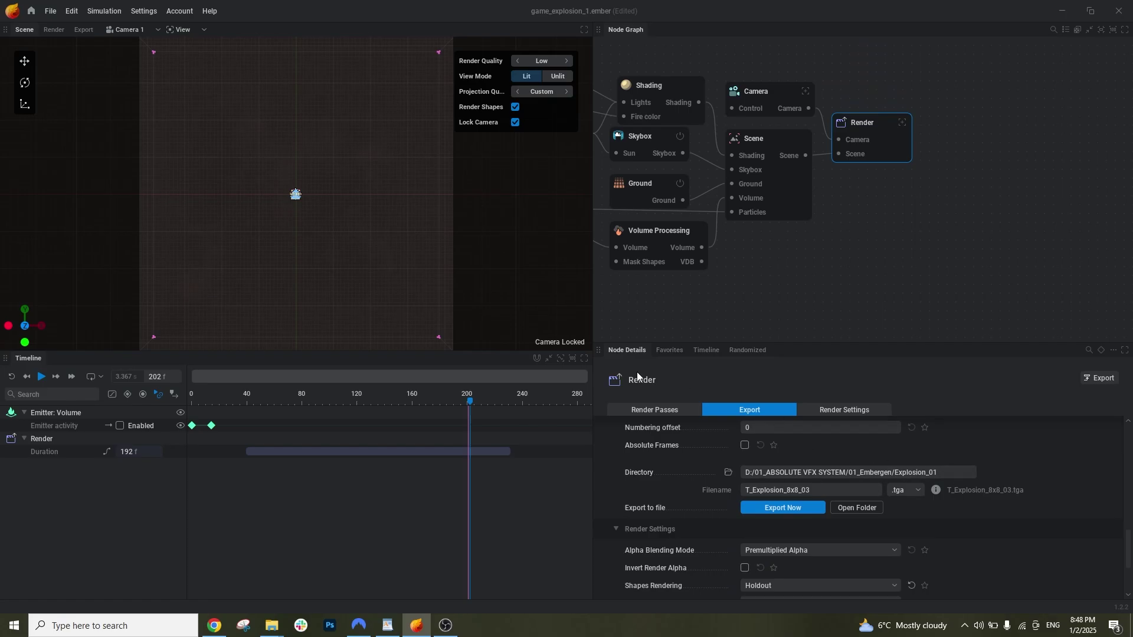
pyautogui.click(808, 491)
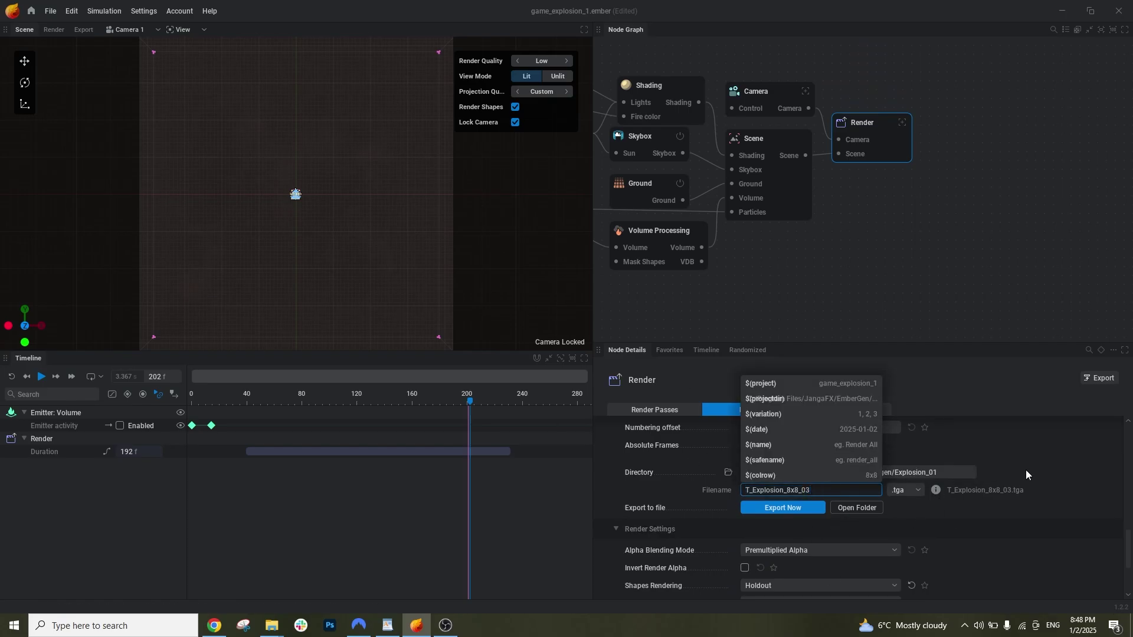
pyautogui.click(902, 491)
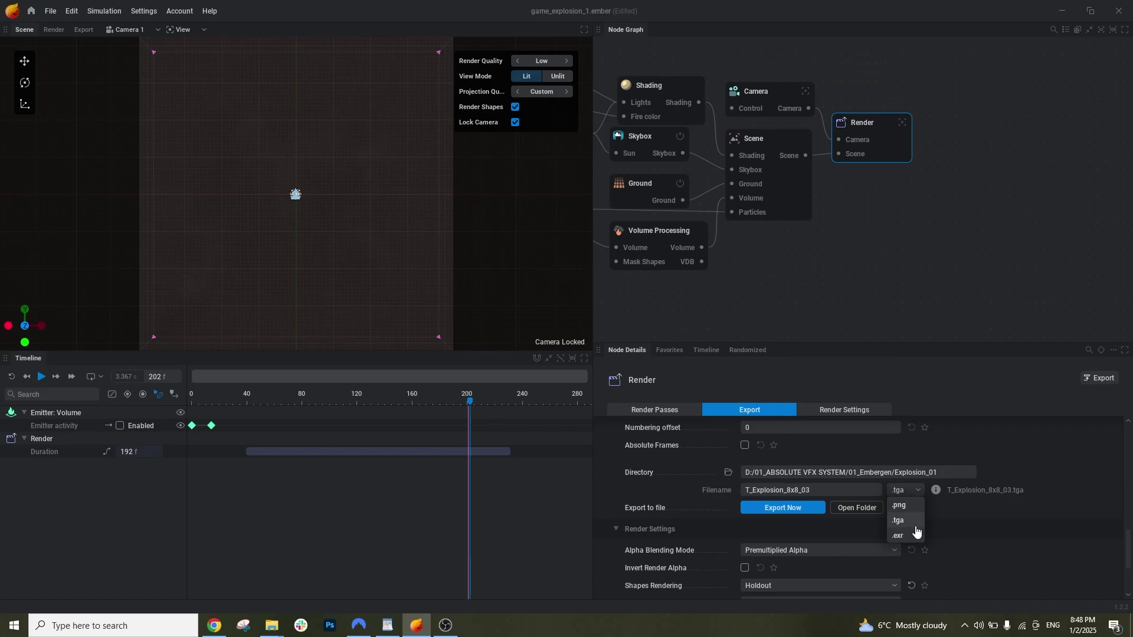
pyautogui.click(1040, 460)
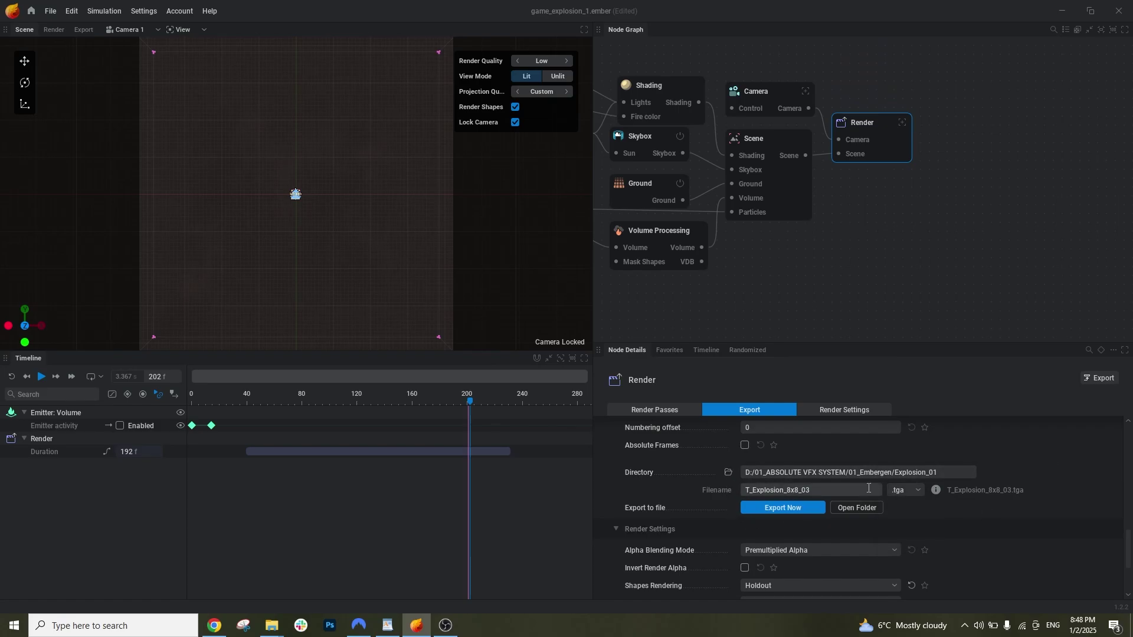
# Export the flipbook as T_Explosion_8x8_0100 instead of overwriting the existing files
pyautogui.click(801, 510)
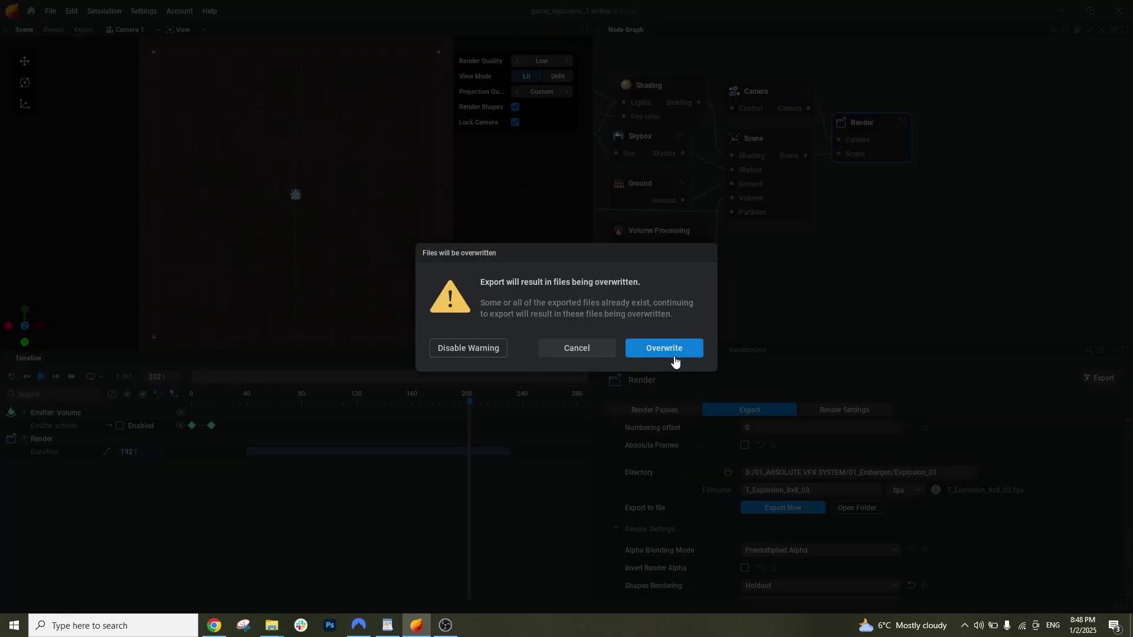
pyautogui.click(586, 360)
pyautogui.click(839, 491)
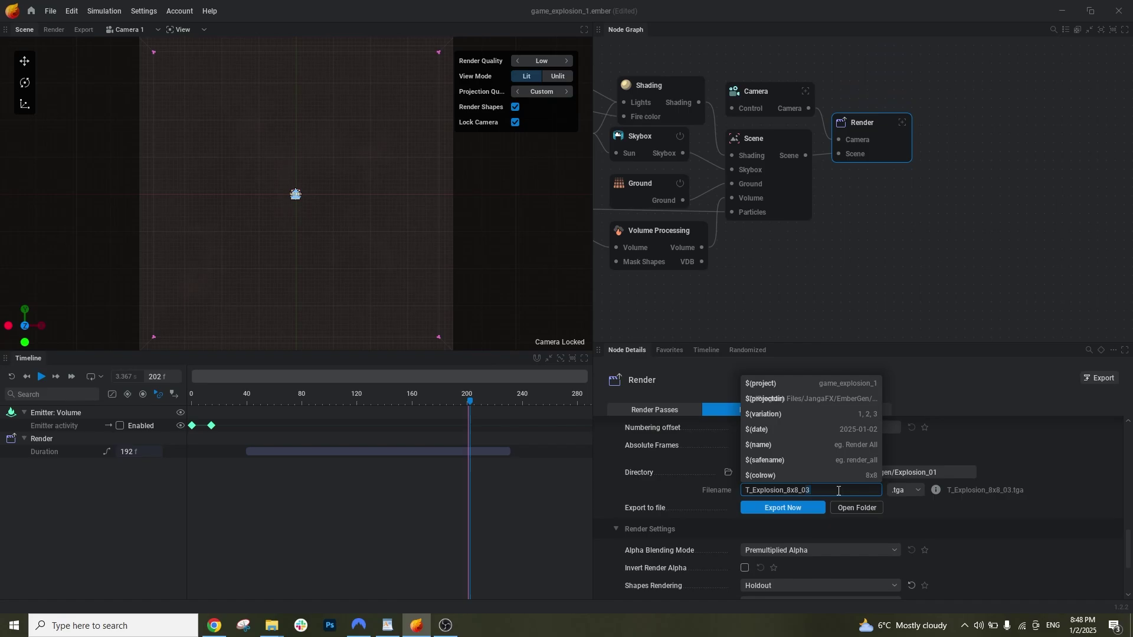
pyautogui.write('00')
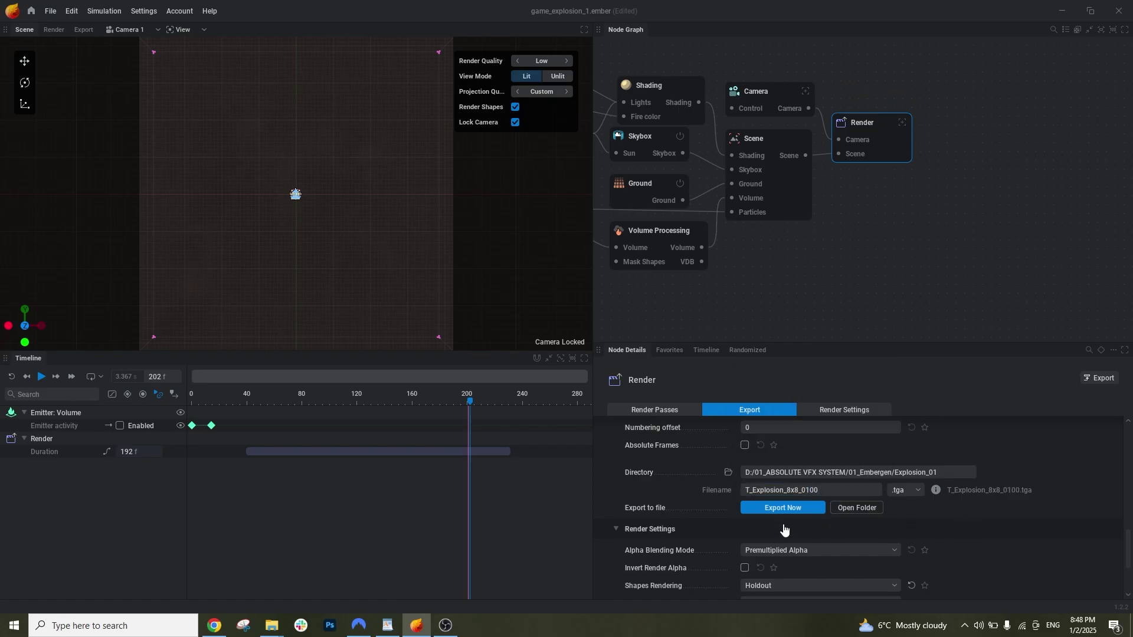
pyautogui.click(784, 511)
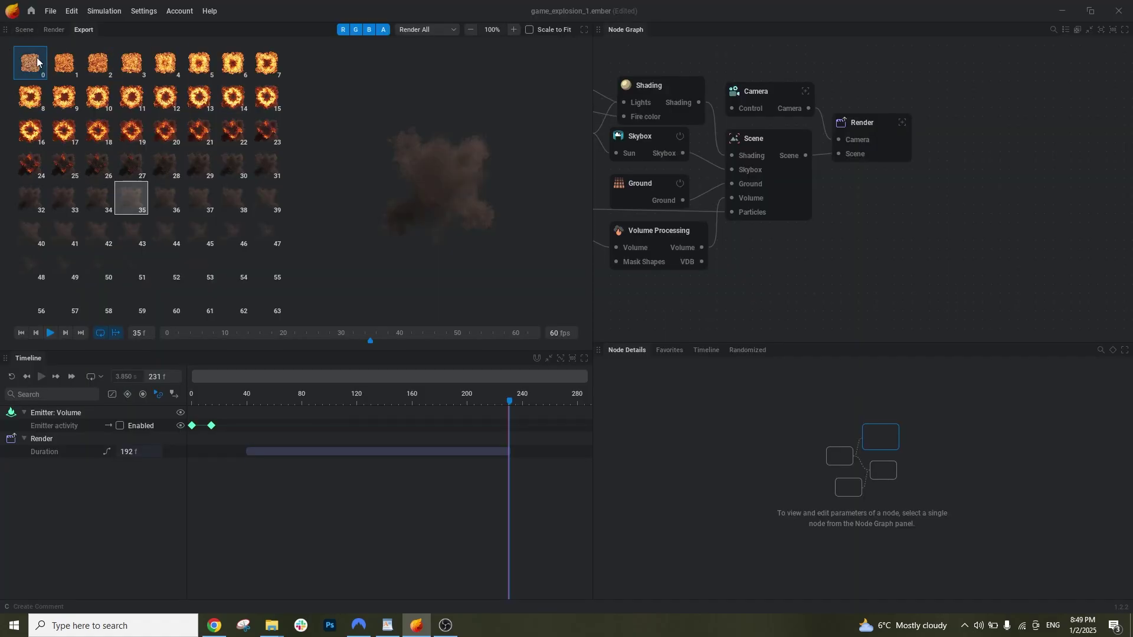
# Step through the first row of exported flipbook frames in the preview
pyautogui.click(37, 61)
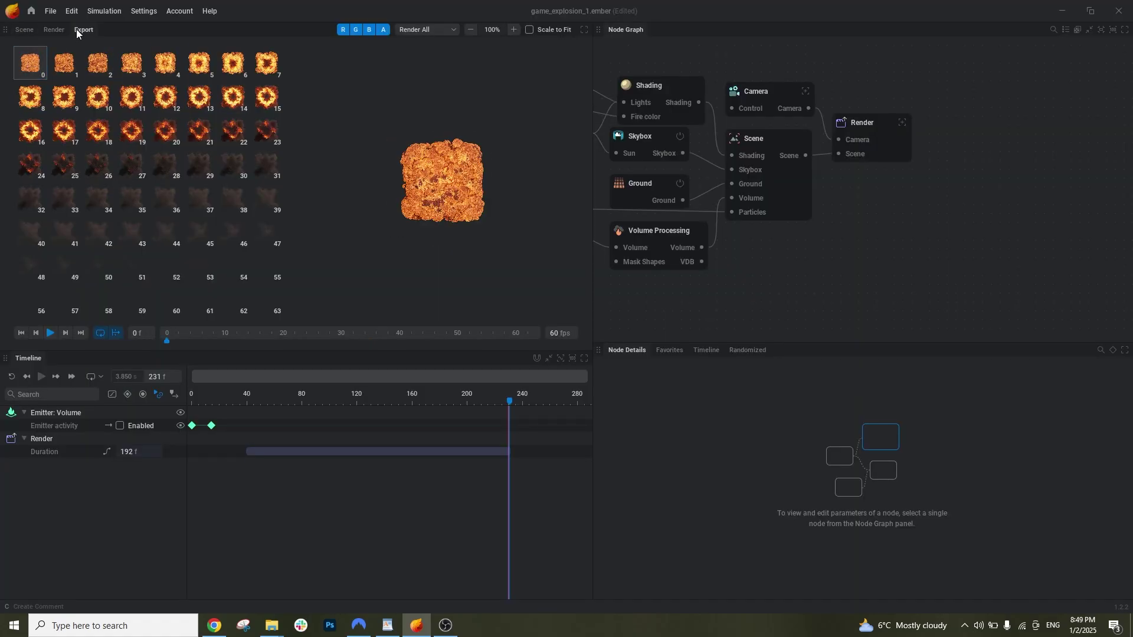
pyautogui.moveTo(31, 61); pyautogui.dragTo(146, 189)
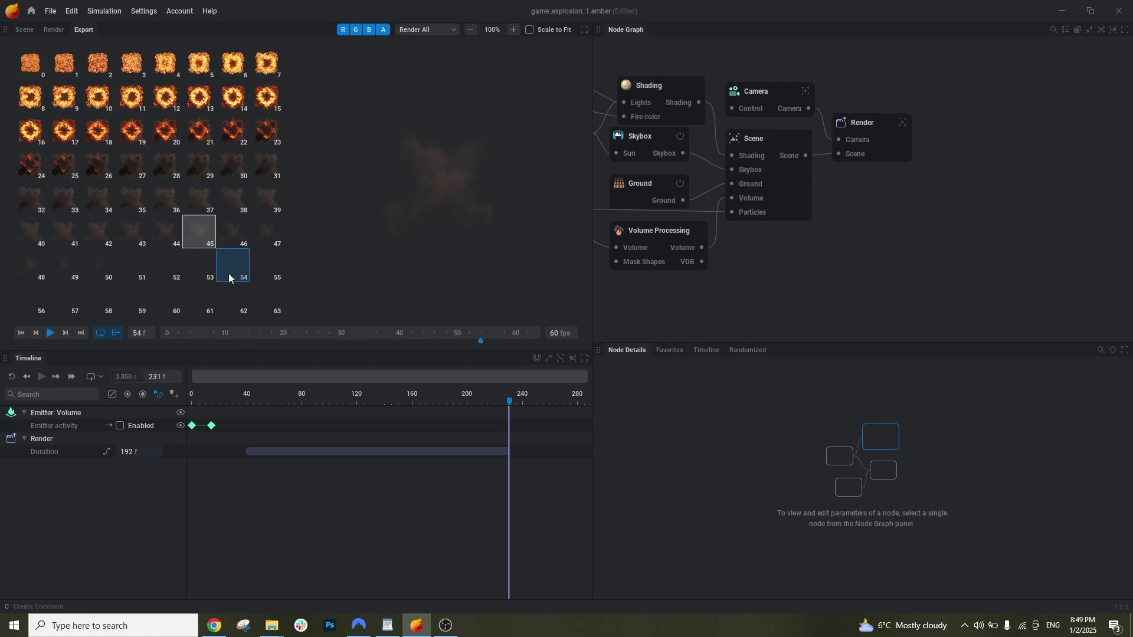
pyautogui.click(23, 30)
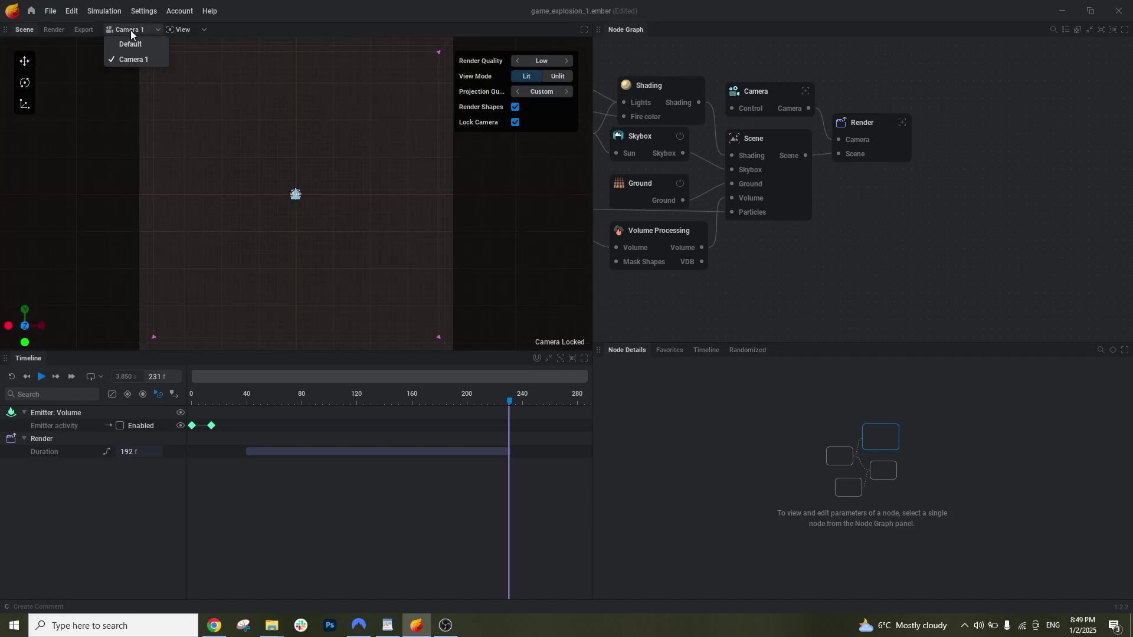
# Switch the viewport to the Default camera and replay the explosion from the start
pyautogui.click(137, 43)
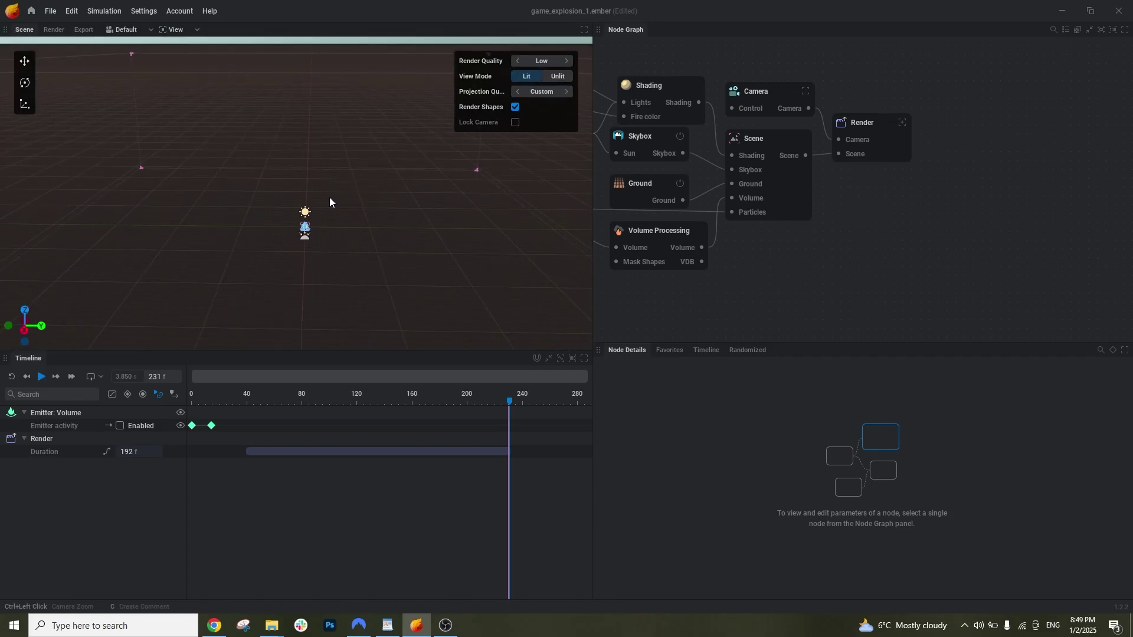
pyautogui.press('space')
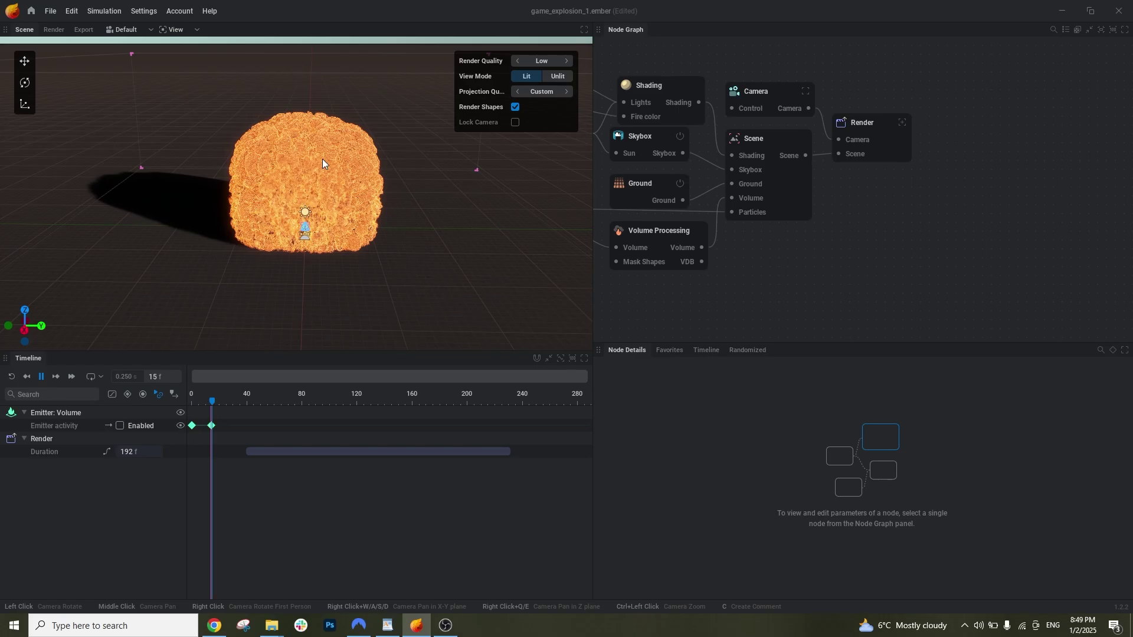
pyautogui.scroll(-5, 739, 288)
pyautogui.moveTo(658, 172); pyautogui.dragTo(966, 54, button='middle')
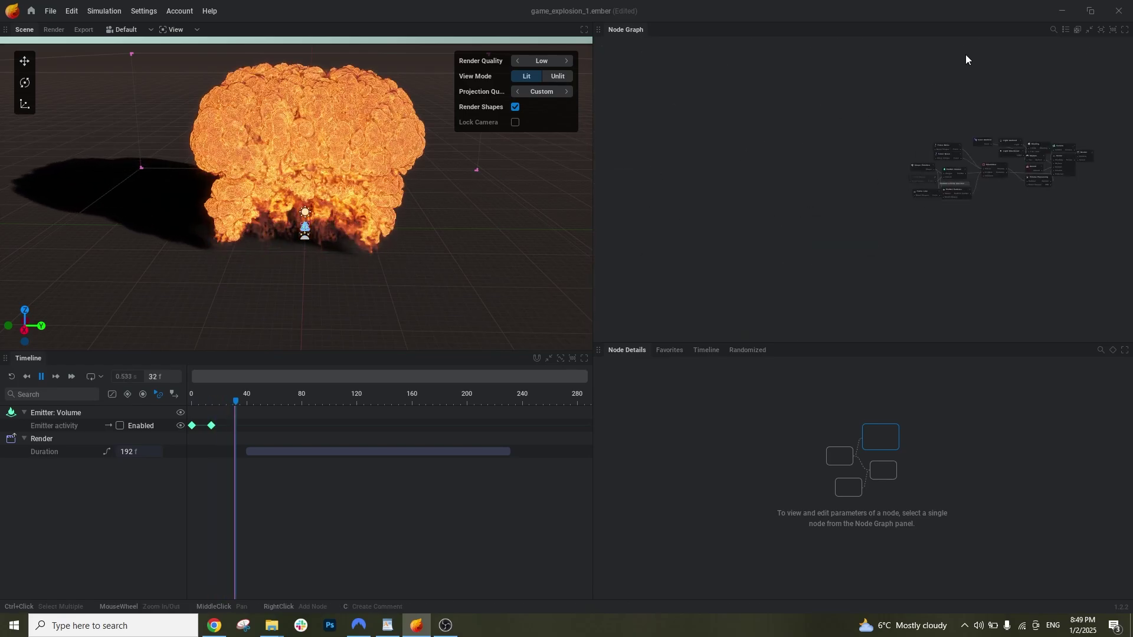
pyautogui.moveTo(862, 165); pyautogui.dragTo(661, 177, button='middle')
pyautogui.scroll(1, 661, 177)
pyautogui.moveTo(277, 134); pyautogui.dragTo(274, 154, button='middle')
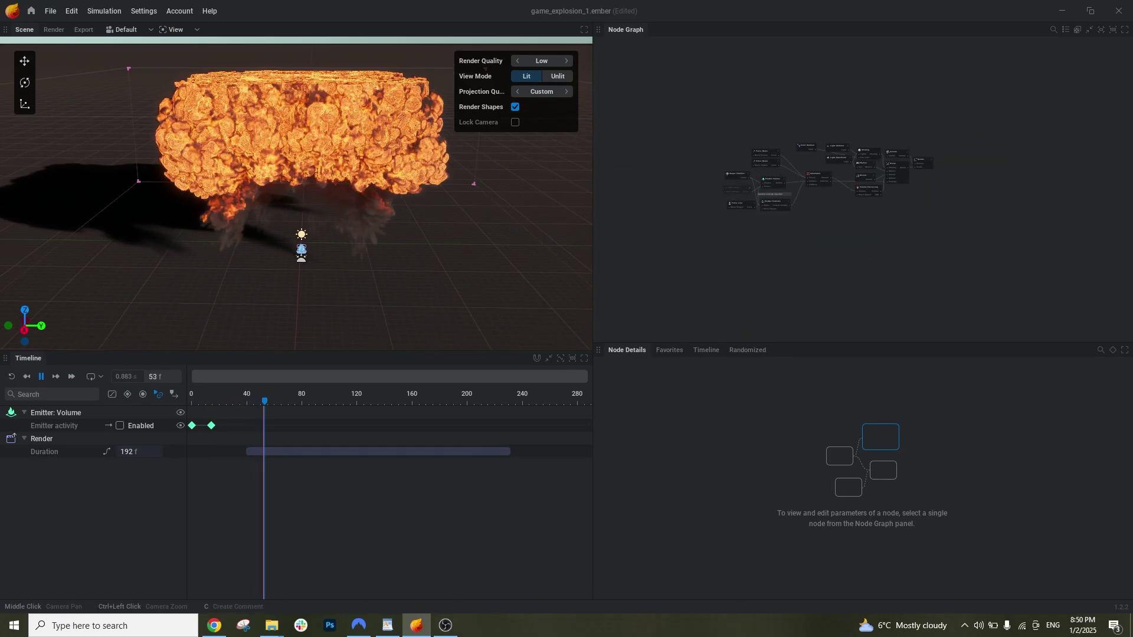